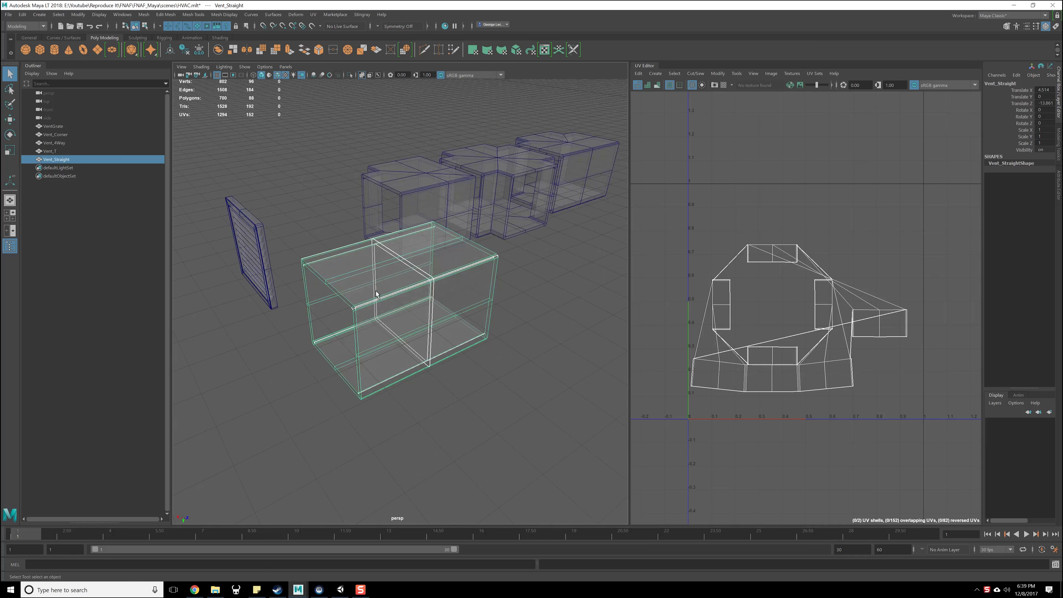
- Apply a planar UV projection along the Z axis to the Vent_Straight mesh and close the projection options
left_click(316, 15)
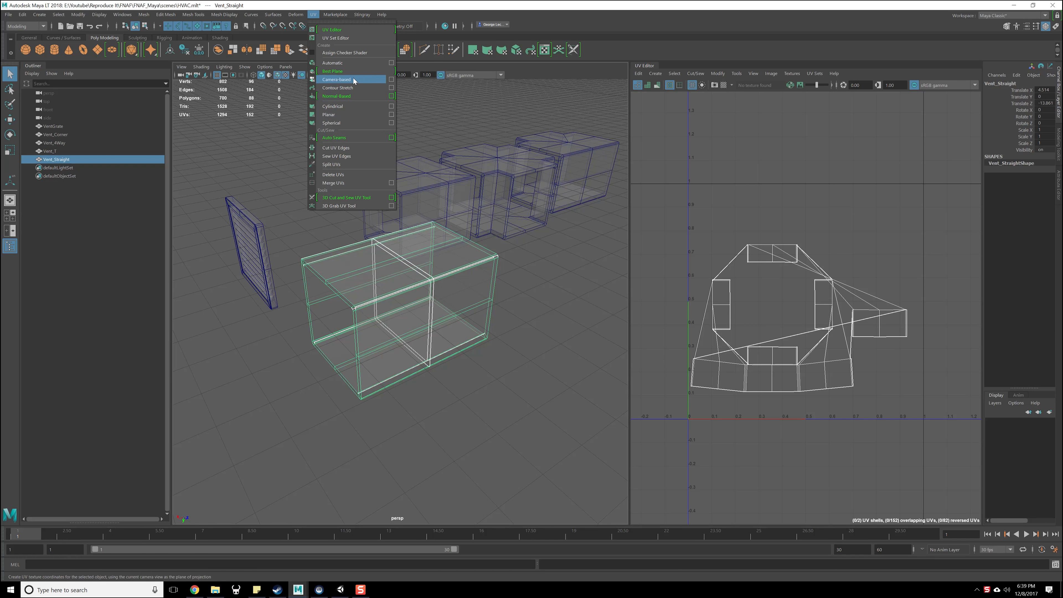
left_click(392, 115)
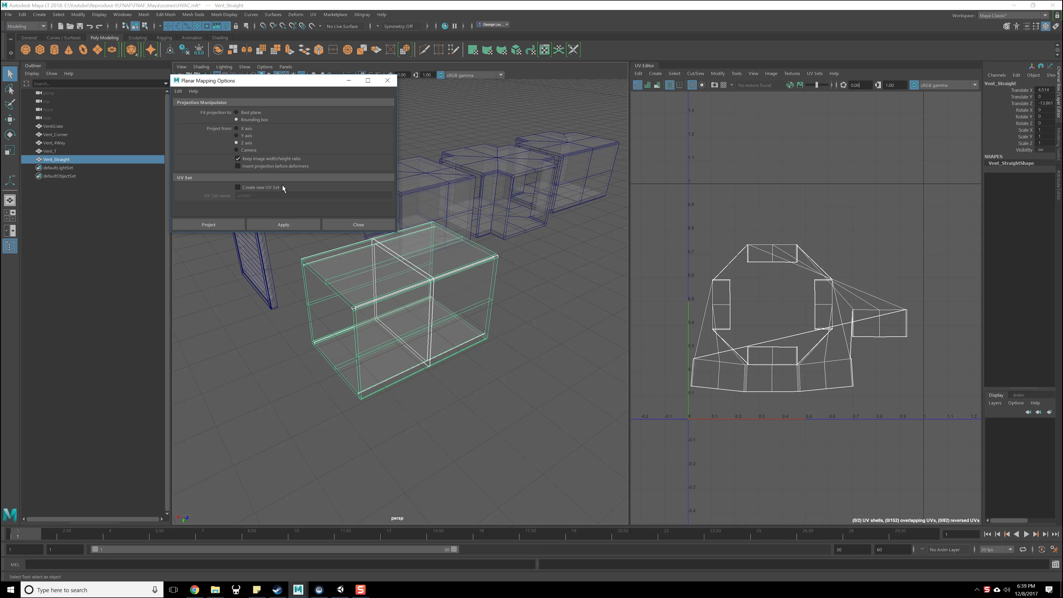
left_click(283, 224)
left_click(358, 225)
middle_click_drag(389, 327, 418, 283, "alt")
scroll(427, 280, "up", 3)
key("q")
right_click_drag(422, 278, 350, 283, "alt")
left_click_drag(350, 287, 388, 293, "alt")
right_click_drag(387, 290, 387, 265)
left_click_drag(392, 290, 412, 256, "alt")
right_click_drag(377, 293, 423, 319, "alt")
left_click(411, 335)
left_click_drag(412, 335, 393, 352, "alt")
left_click(384, 356, "shift")
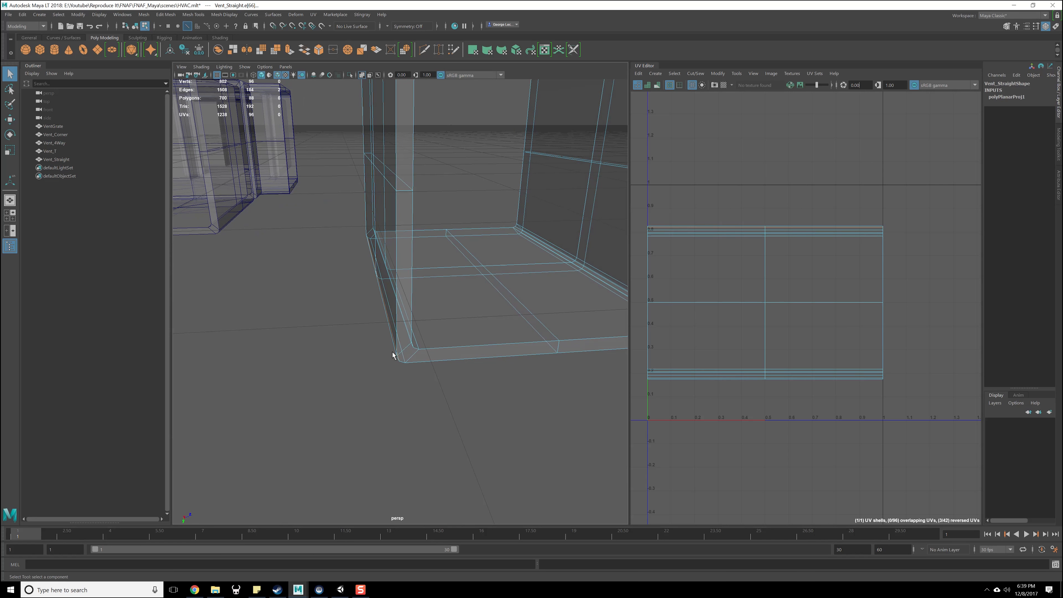
key("F8")
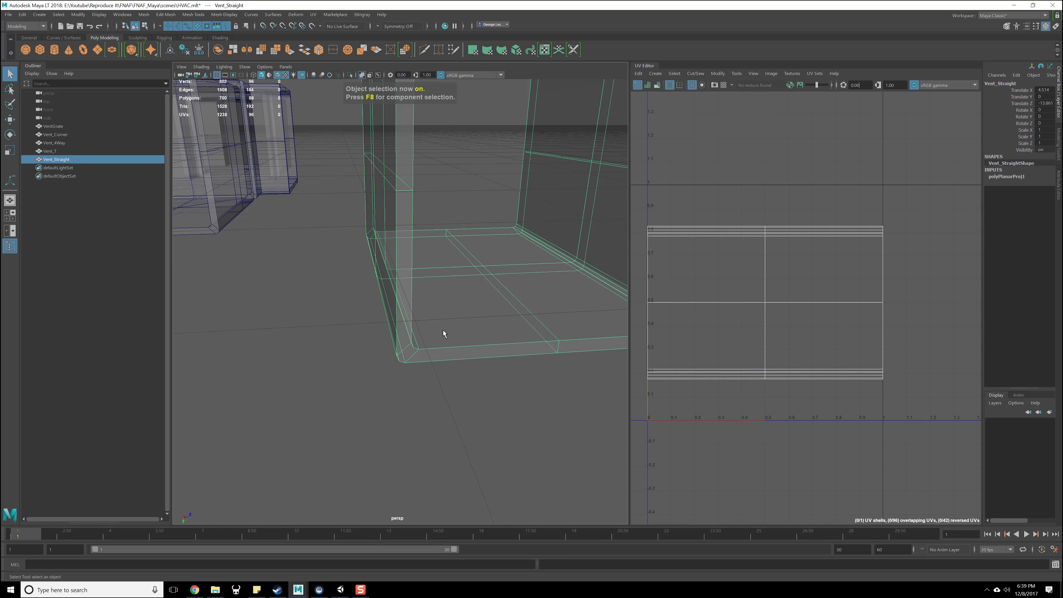
- Use Multi-Cut to add diagonal edges from inner to outer vertices at the bottom corners of one vent opening
right_click_drag(448, 309, 414, 322, "shift")
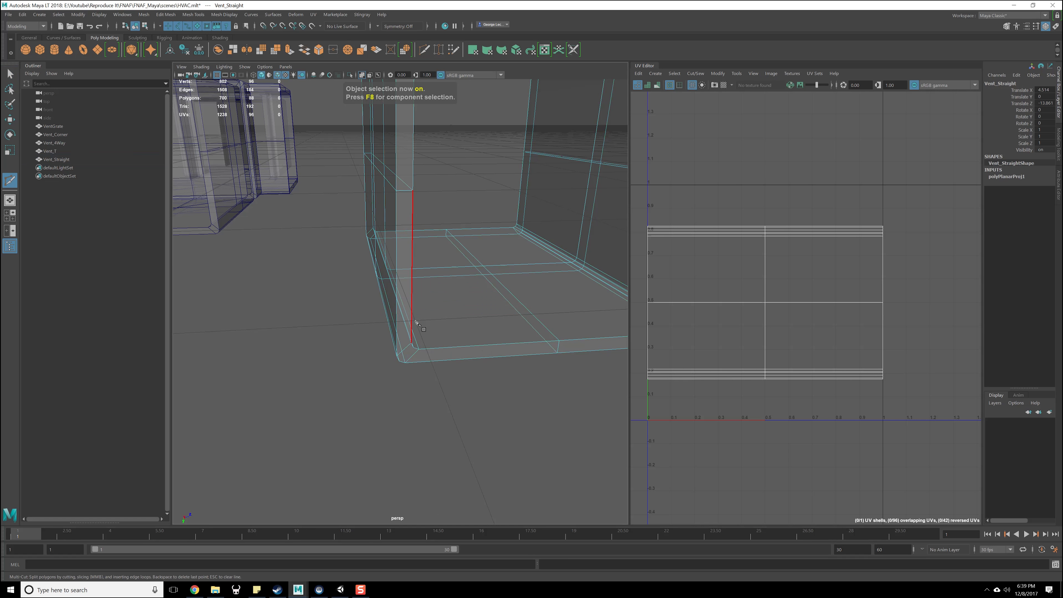
left_click(413, 348)
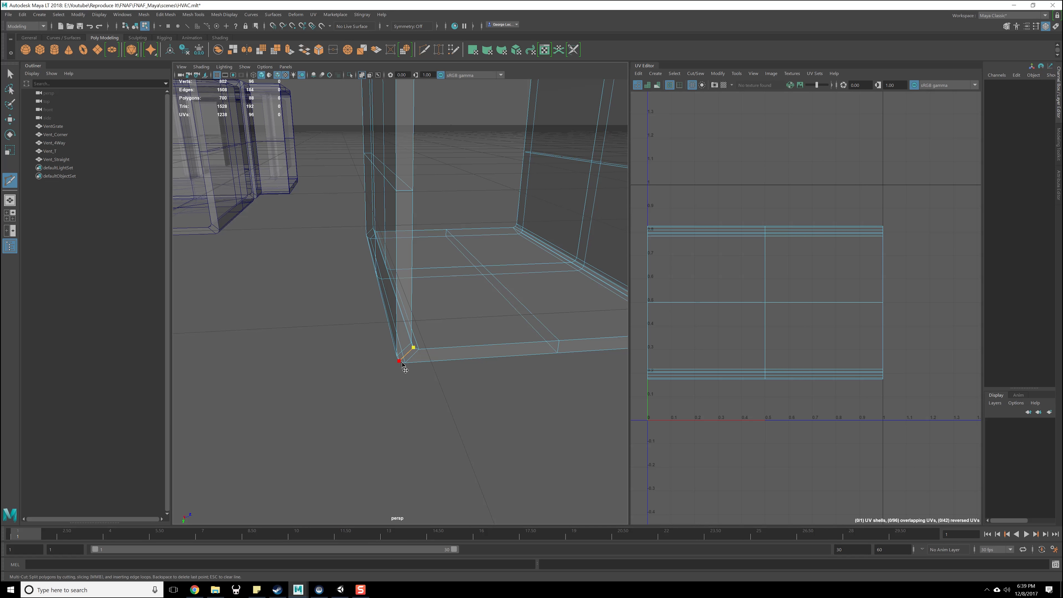
right_click(422, 369)
left_click_drag(421, 370, 491, 370, "alt")
right_click_drag(384, 360, 487, 377, "alt")
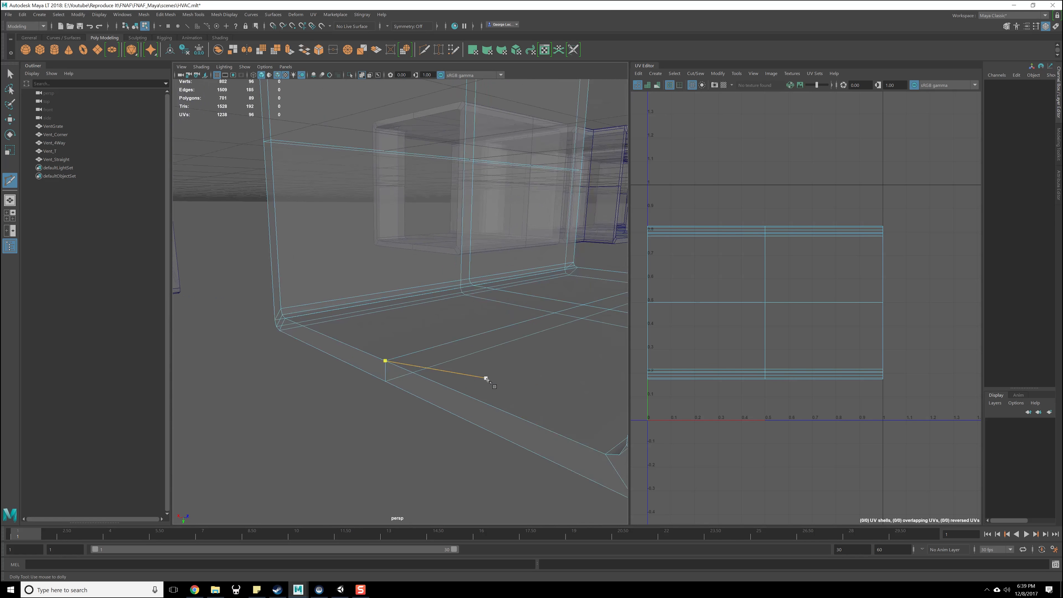
middle_click_drag(487, 377, 449, 339, "alt")
left_click_drag(453, 344, 425, 348, "alt")
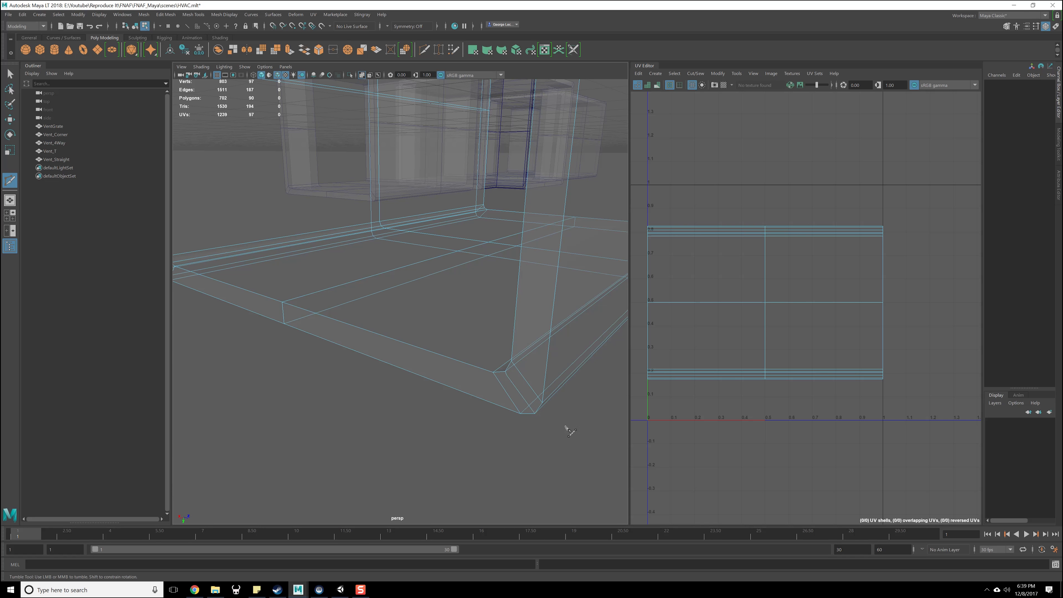
right_click(566, 427)
- Cut matching diagonal edges across the upper corners of the same vent opening
right_click_drag(484, 383, 466, 301, "alt")
middle_click_drag(463, 251, 478, 318, "alt")
left_click_drag(478, 318, 512, 293, "alt")
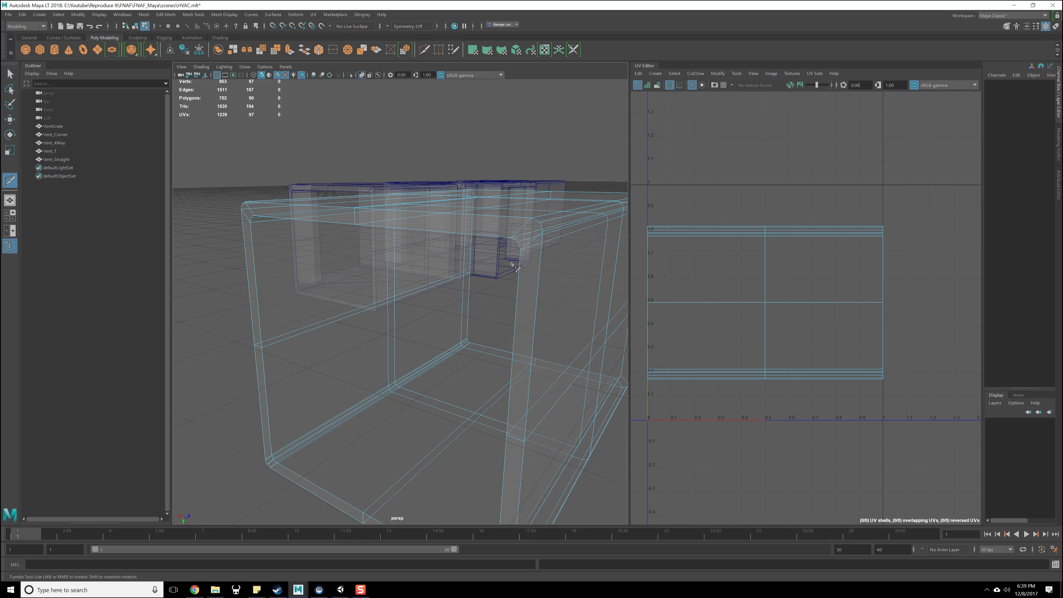
right_click(543, 226)
left_click(395, 381)
- Cut diagonal edges at the upper and lower corners on the vent-grate side of the opposite opening
left_click_drag(503, 353, 509, 272, "alt")
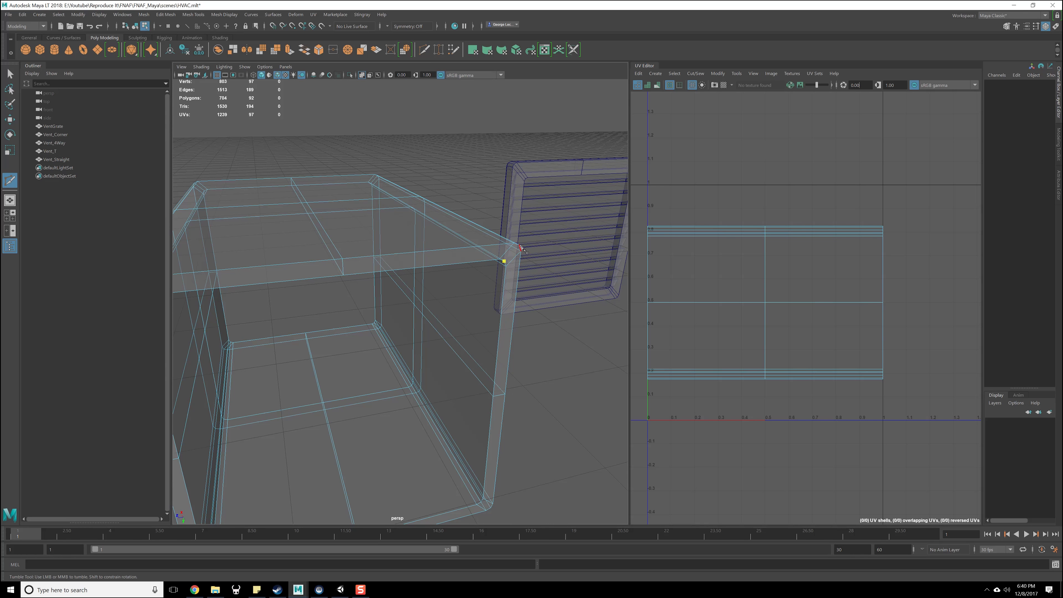
middle_click_drag(430, 330, 447, 292, "alt")
right_click(447, 292)
left_click(447, 292)
right_click_drag(479, 337, 459, 458, "alt")
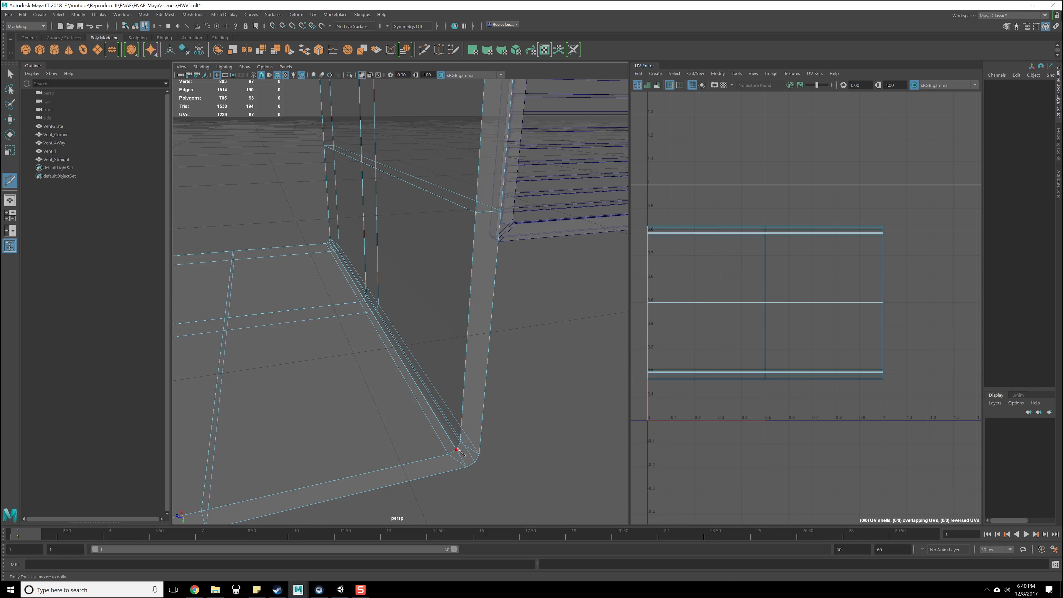
right_click(494, 486)
scroll(492, 485, "down", 4)
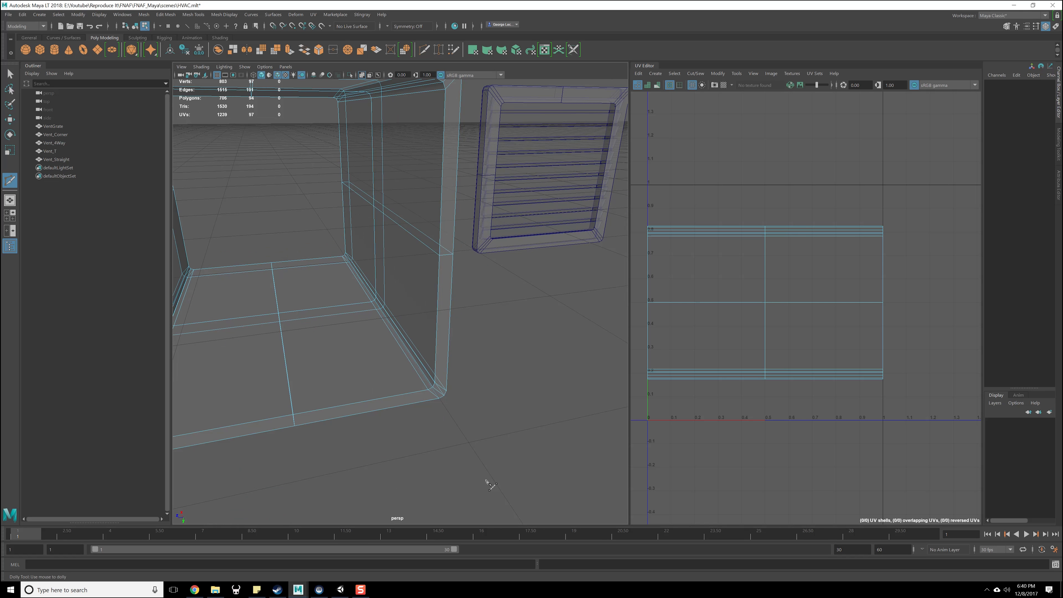
- Cut diagonal edges at the remaining lower and upper corners of the opposite opening and leave Multi-Cut
left_click_drag(336, 421, 350, 361, "alt")
scroll(407, 408, "up", 5)
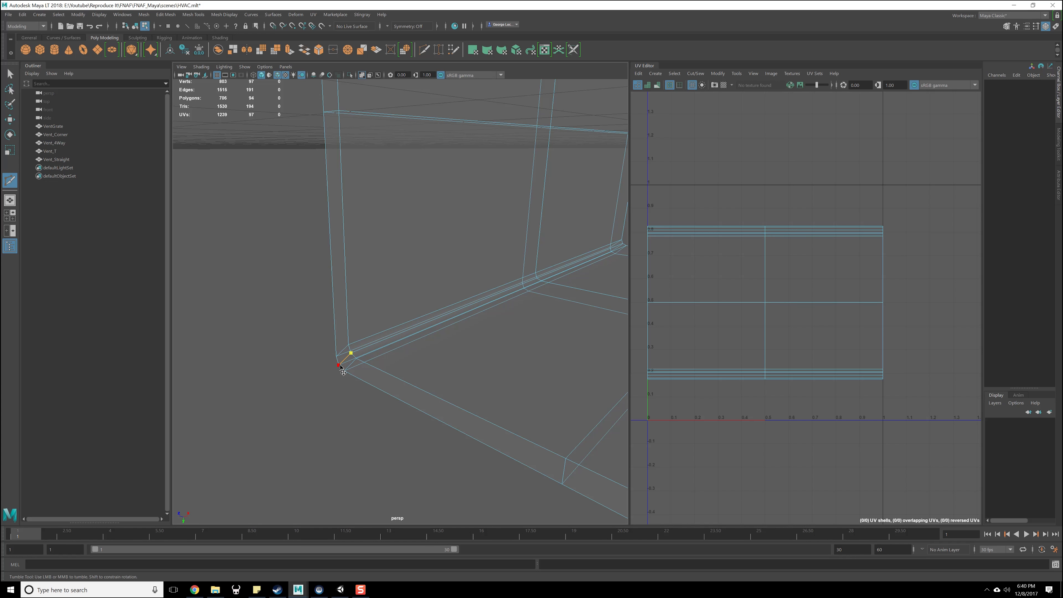
right_click(339, 366)
scroll(353, 355, "down", 4)
middle_click_drag(368, 189, 368, 361, "alt")
scroll(368, 361, "up", 3)
left_click_drag(344, 283, 360, 292, "alt")
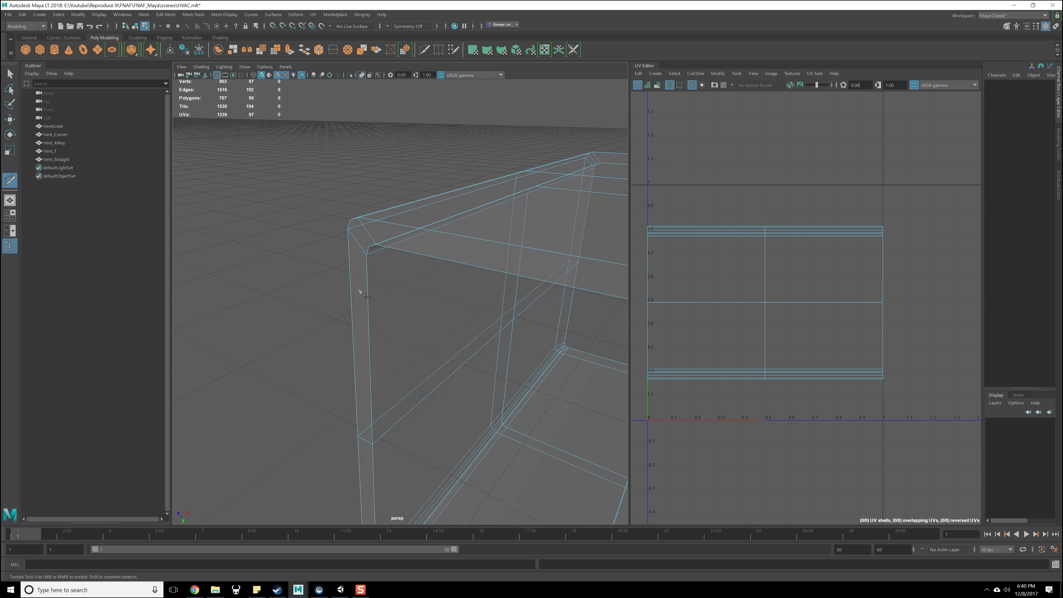
left_click(374, 247)
scroll(397, 289, "down", 4)
key("q")
- Select the lengthwise edges along one bottom corner of Vent_Straight, cut their UVs and unfold the mesh
mouse_move(409, 314)
left_mouse_down("alt")
mouse_move(465, 331)
mouse_move(397, 310)
mouse_move(366, 337)
mouse_move(446, 309)
mouse_move(424, 304)
left_mouse_up("alt")
right_click(366, 272)
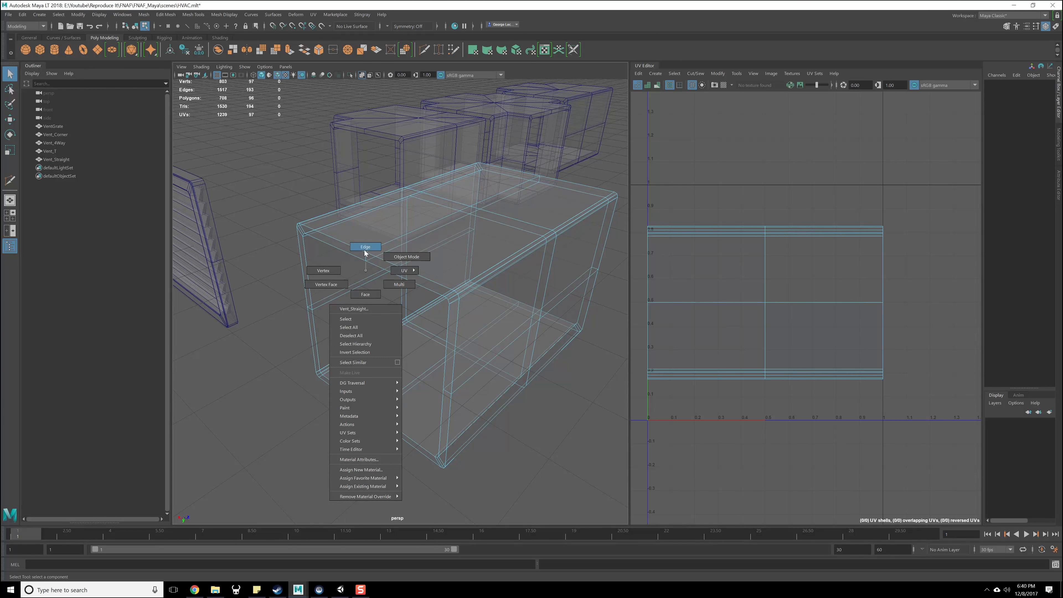
right_click_drag(365, 271, 365, 247)
scroll(366, 282, "up", 4)
left_click_drag(335, 347, 361, 310, "alt")
middle_click_drag(361, 310, 420, 266, "alt")
left_click_drag(419, 266, 368, 318, "alt")
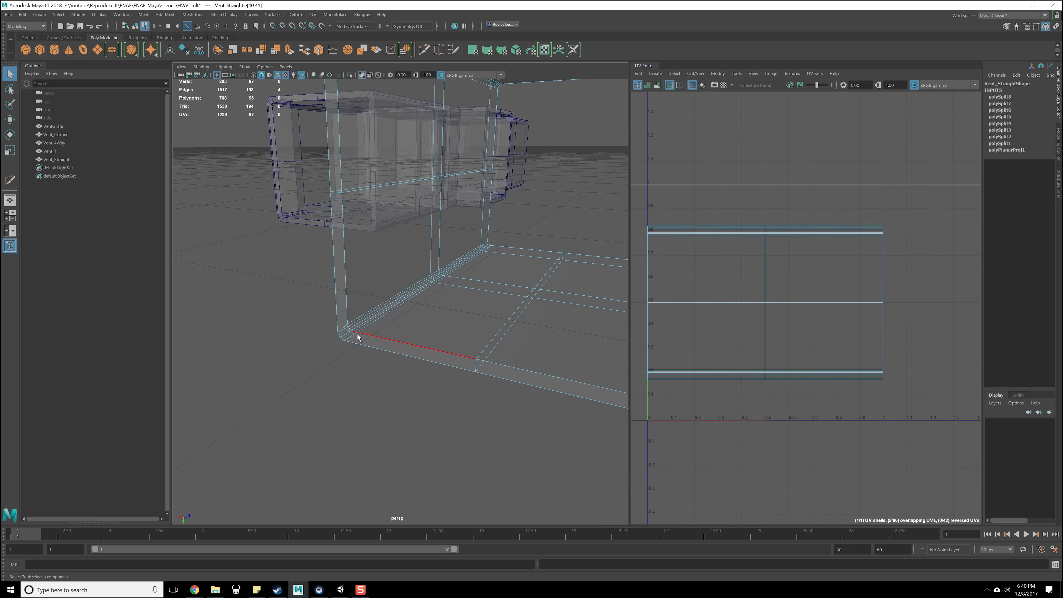
double_click(343, 334)
left_click_drag(417, 295, 413, 325, "alt")
left_click_drag(430, 250, 357, 320, "alt")
scroll(354, 312, "down", 4)
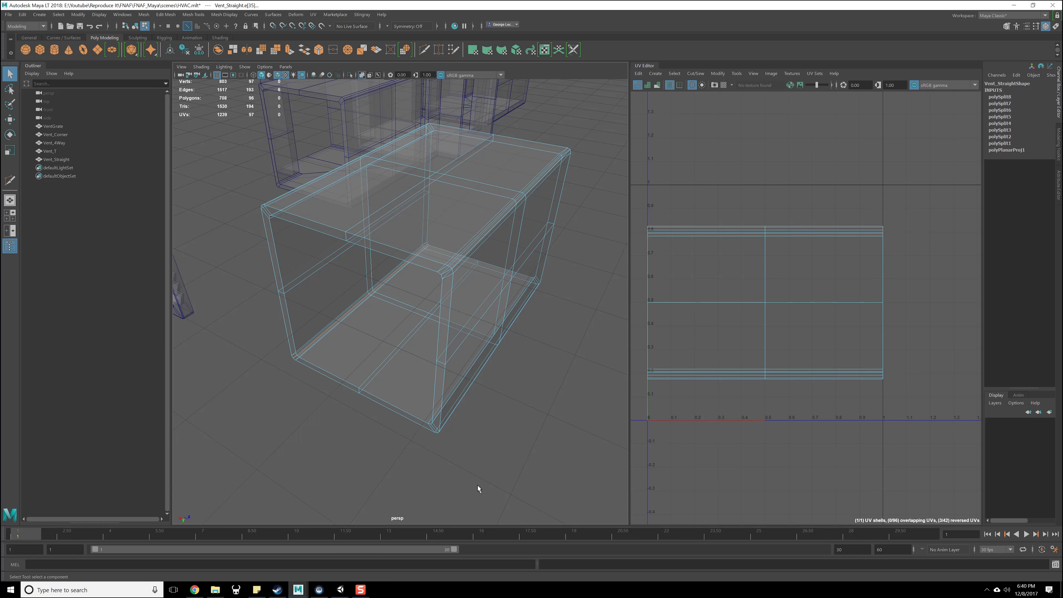
middle_click_drag(556, 275, 579, 260, "alt")
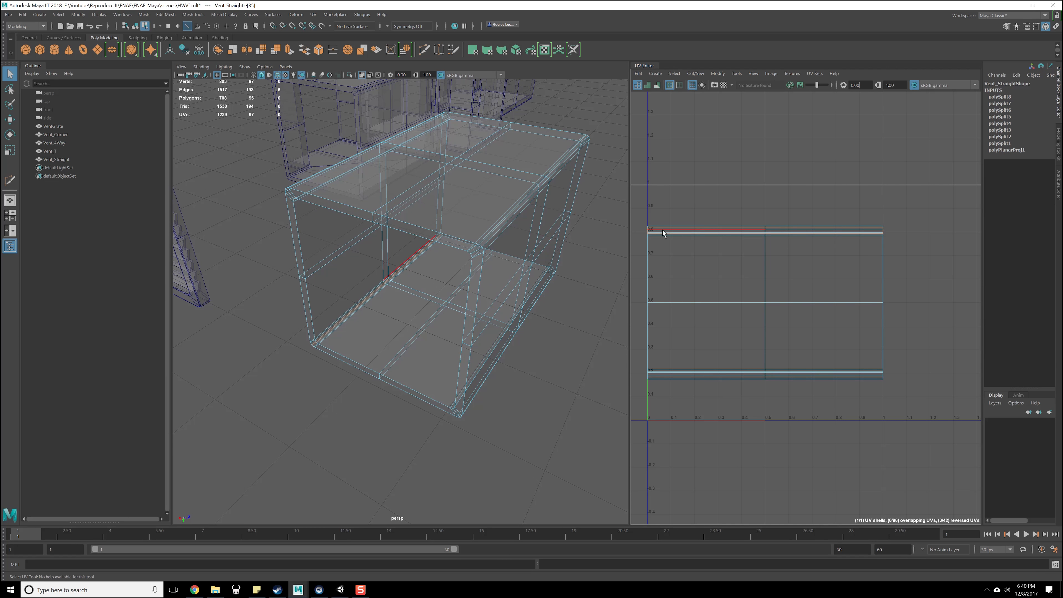
right_click_drag(750, 196, 710, 215, "shift")
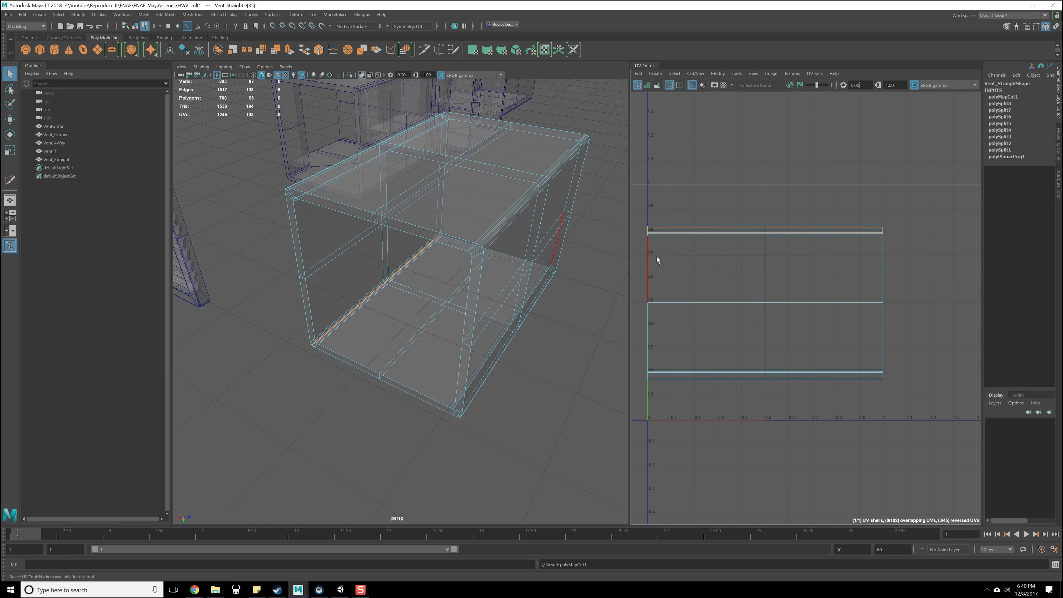
right_click_drag(742, 271, 619, 280, "shift")
scroll(804, 257, "down", 3)
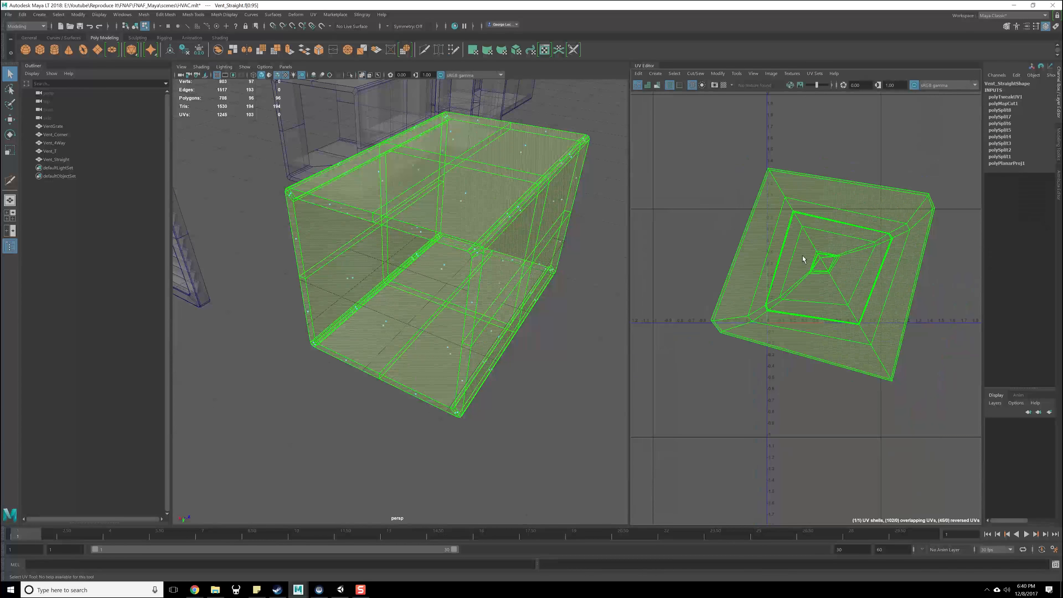
- Cut the UVs around the inner rims of the openings and along the inner bottom corner seam
left_click_drag(412, 293, 387, 332, "alt")
right_click_drag(387, 332, 389, 311)
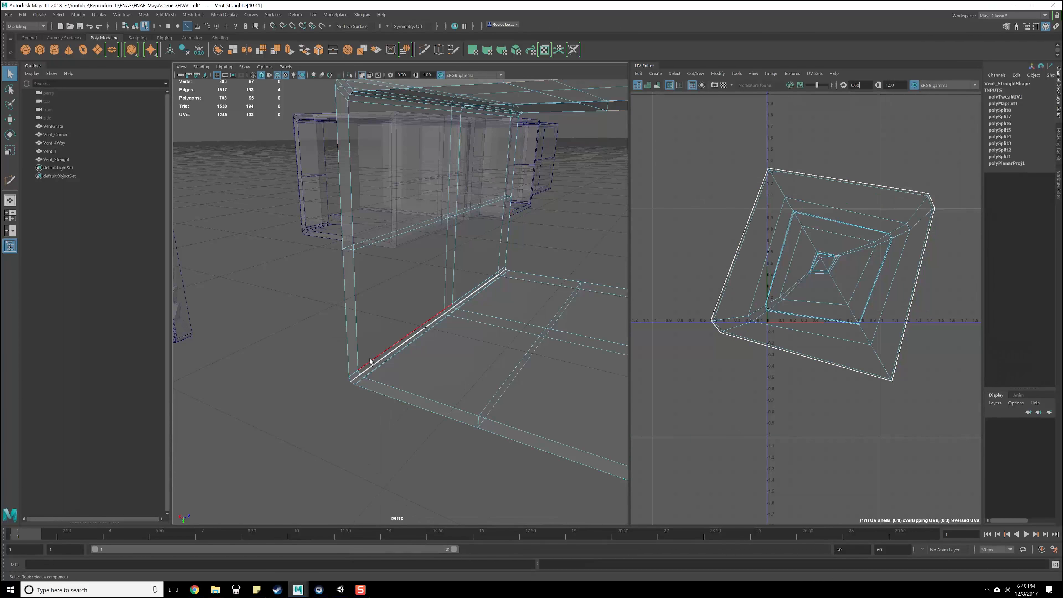
left_click(359, 357, "shift")
right_click_drag(660, 238, 617, 250, "shift")
- Select all the vent's UV shells and unfold them into separate inner and outer strips
scroll(653, 289, "down", 2)
right_click_drag(691, 259, 664, 241)
left_click_drag(808, 333, 693, 228)
right_click_drag(693, 226, 647, 224, "shift")
middle_click_drag(754, 232, 724, 245, "alt")
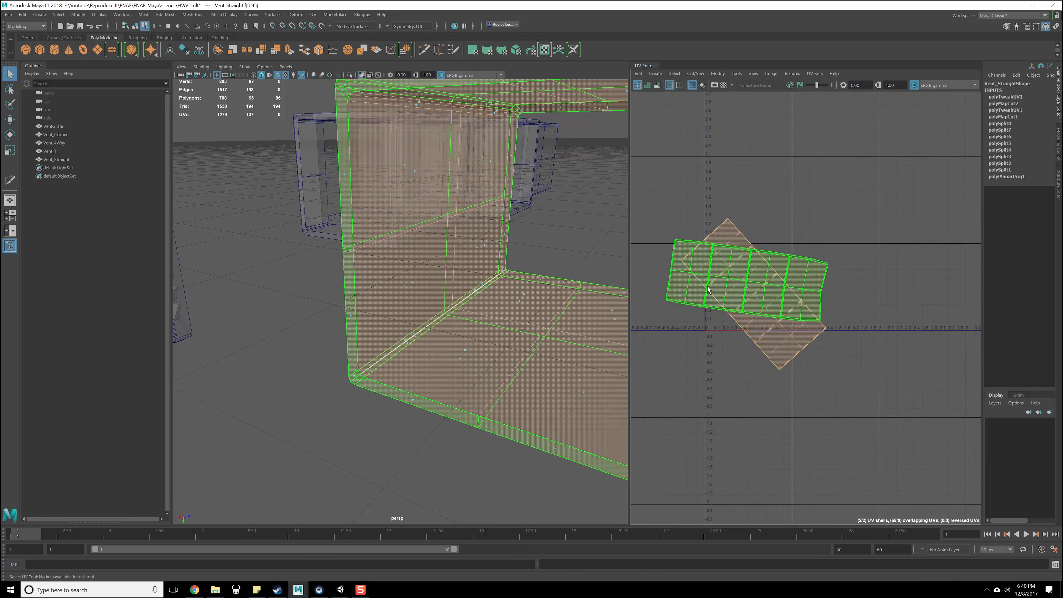
- Move the inner-wall UV shell up, away from the outer shell
left_click(724, 245)
key("w")
left_click_drag(753, 294, 765, 214)
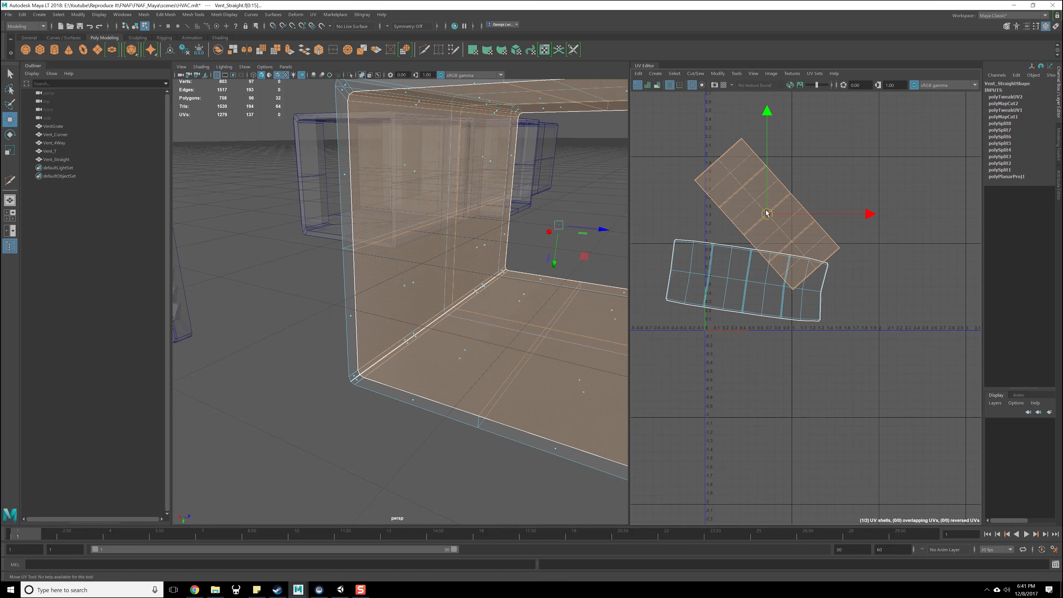
left_click(766, 238)
- Examine the outer UV shell's borders and both ends for distortion
scroll(790, 266, "up", 5)
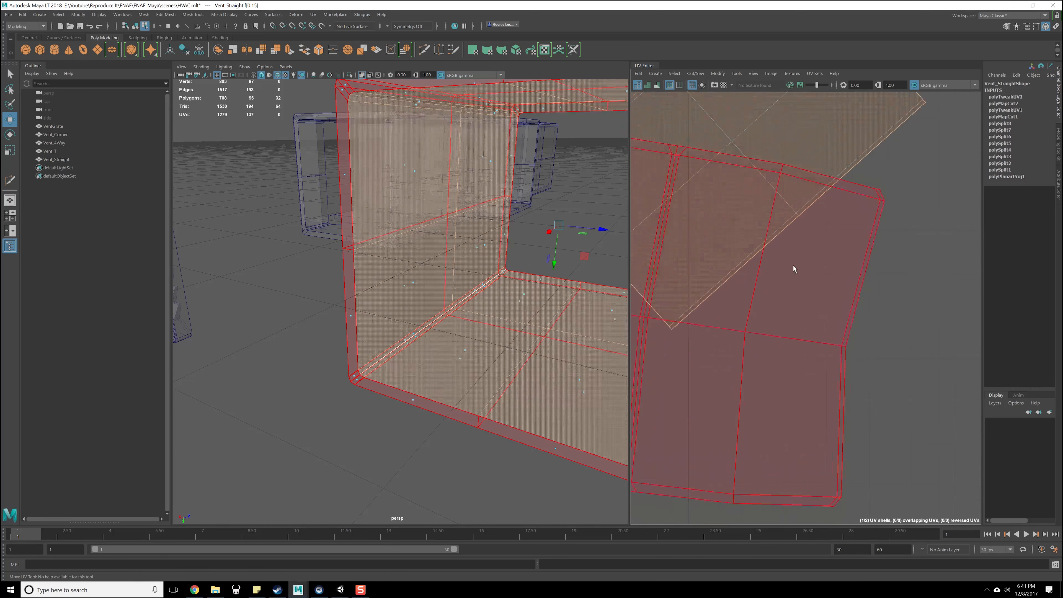
mouse_move(458, 355)
left_mouse_down("alt")
mouse_move(570, 356)
mouse_move(450, 355)
left_mouse_up("alt")
scroll(891, 199, "down", 2)
left_click(790, 385)
left_click_drag(790, 384, 850, 231)
scroll(871, 334, "up", 2)
left_click_drag(871, 333, 675, 281)
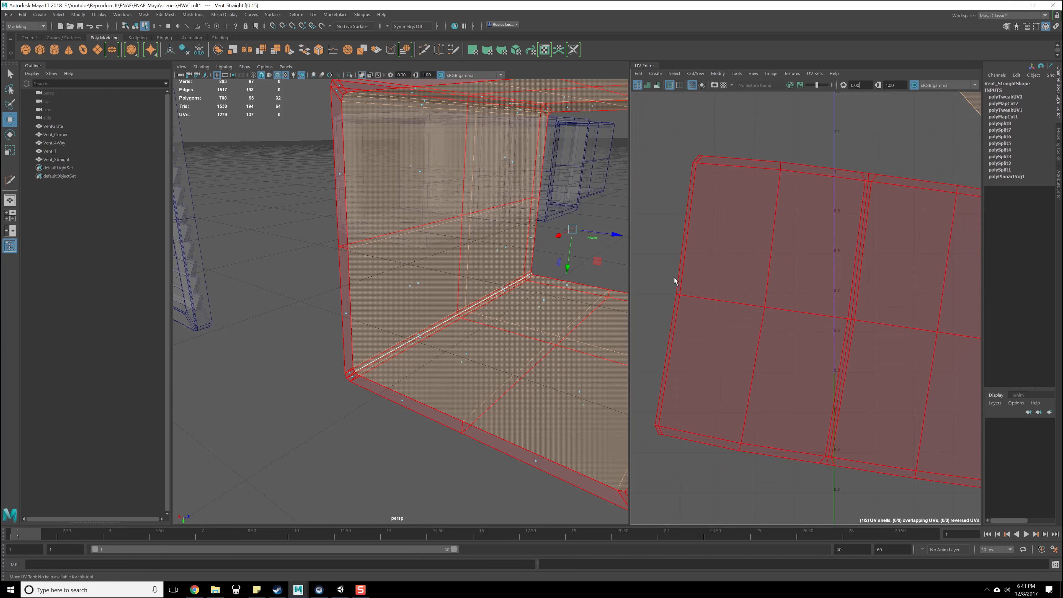
- Inspect the outer shell's corner and border edges by selecting them to identify their location on the model
right_click_drag(705, 206, 700, 192)
scroll(695, 176, "up", 3)
left_click(692, 163)
left_click(696, 153)
middle_click_drag(685, 387, 711, 242, "alt")
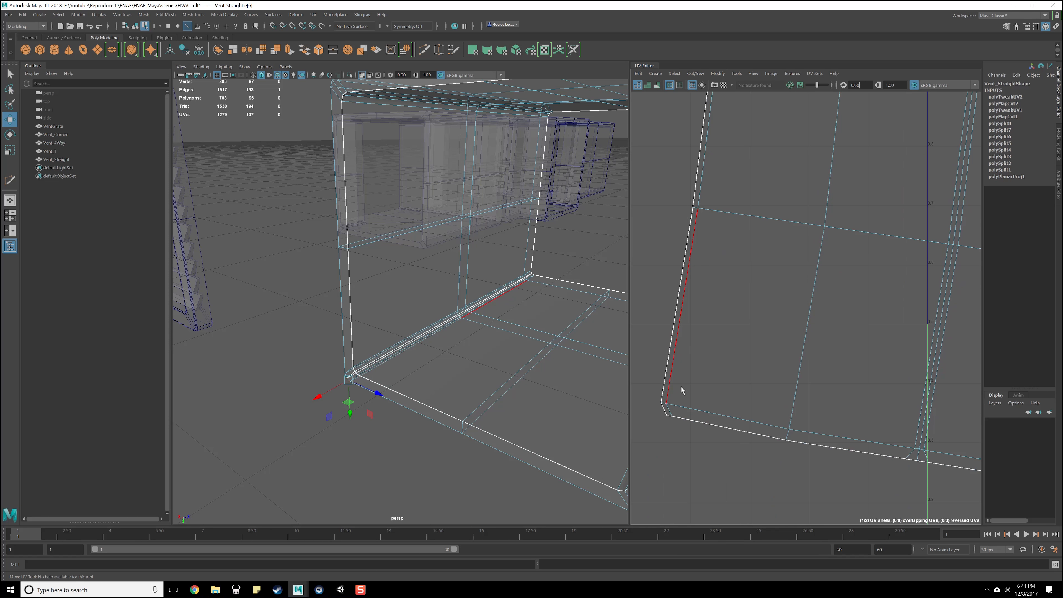
left_click(665, 404, "shift")
middle_click_drag(874, 397, 648, 328, "alt")
mouse_move(795, 373)
middle_mouse_down("alt")
mouse_move(664, 336)
mouse_move(778, 361)
middle_mouse_up("alt")
scroll(762, 330, "down", 5)
middle_click_drag(766, 268, 747, 339, "alt")
middle_click_drag(693, 301, 738, 299, "alt")
middle_click_drag(707, 201, 798, 258, "alt")
scroll(798, 259, "up", 4)
left_click(802, 257)
scroll(774, 251, "down", 3)
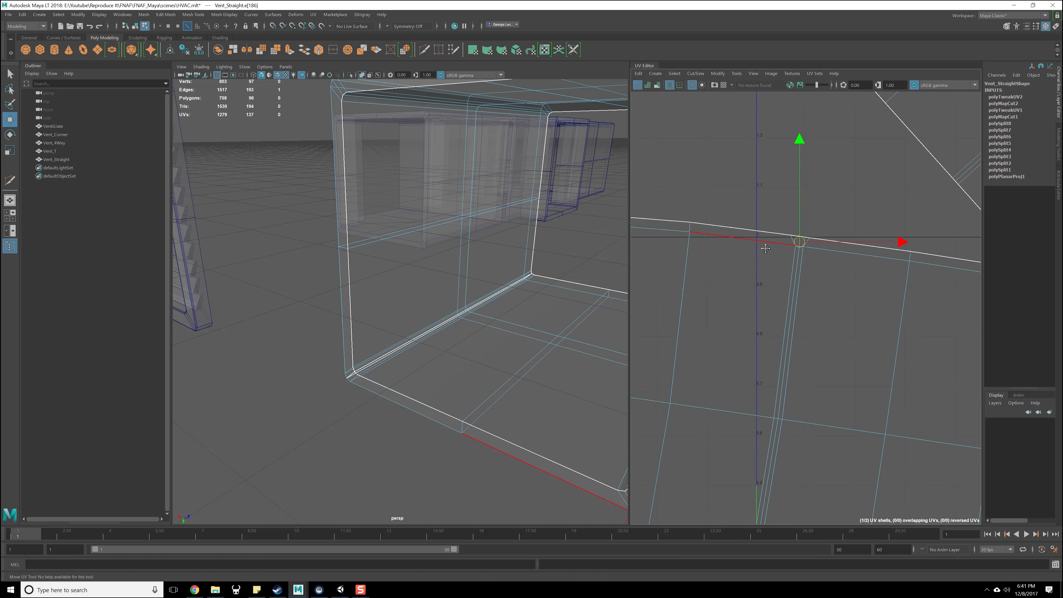
scroll(794, 288, "down", 7)
- Select both UV shells and align them to the axes with Orient Shells
middle_click_drag(816, 284, 767, 306, "alt")
right_click_drag(705, 251, 673, 237)
left_click(719, 247)
right_click(719, 247, "shift")
left_click(723, 363)
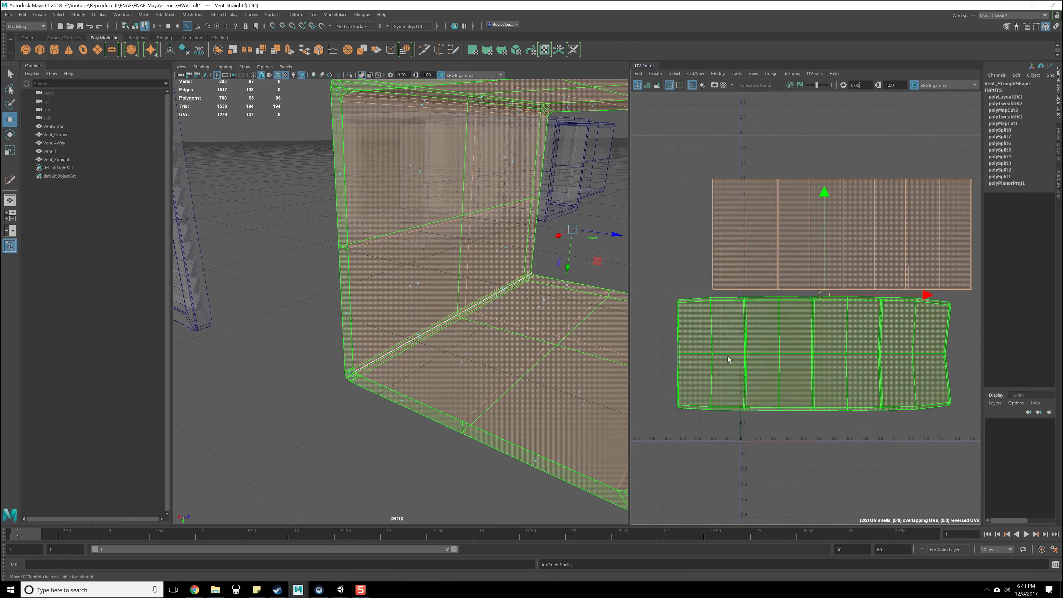
- Move the outer UV shell down to widen the gap and apply Straighten UVs to it
left_click(684, 247)
left_click(746, 300)
left_click_drag(811, 217, 812, 247)
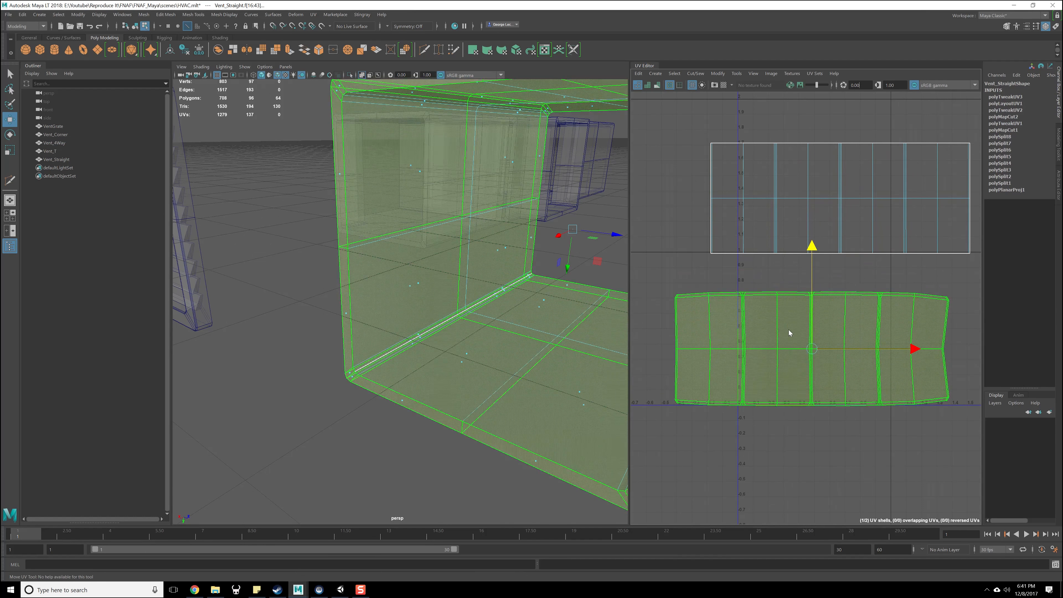
right_click(789, 329, "shift")
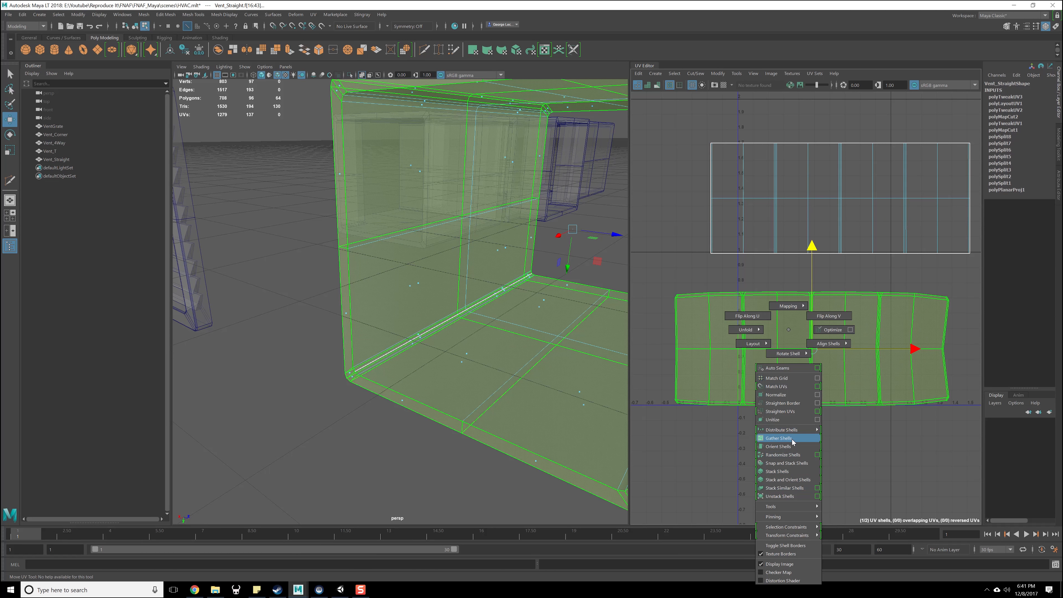
left_click(781, 411)
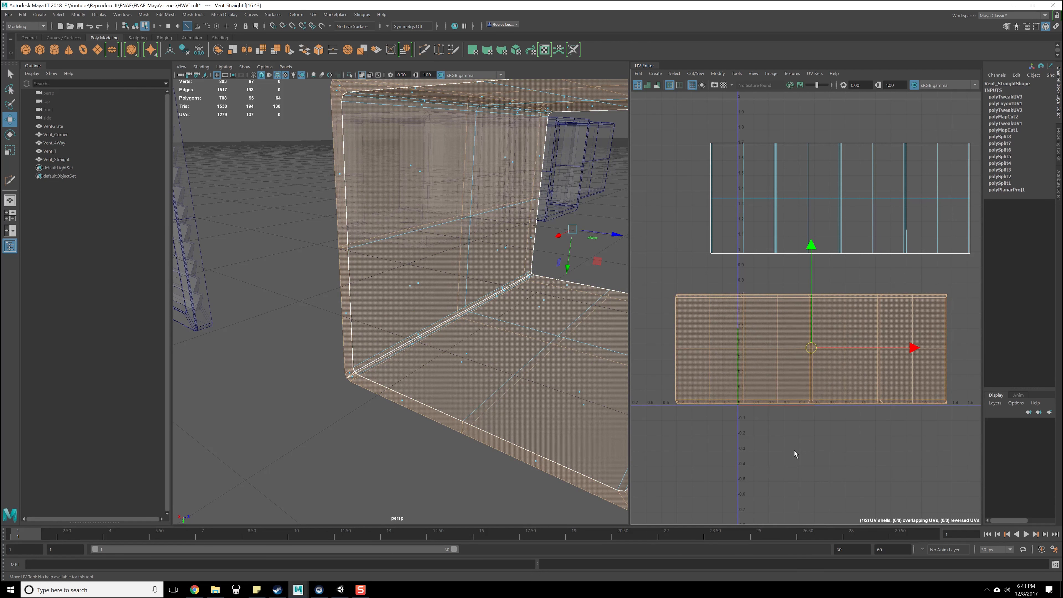
- Unfold the outer UV shell again and optimize it
middle_click_drag(867, 341, 833, 297, "alt")
scroll(816, 340, "up", 5)
scroll(833, 297, "down", 3)
middle_click_drag(701, 311, 764, 299, "alt")
left_click(776, 283)
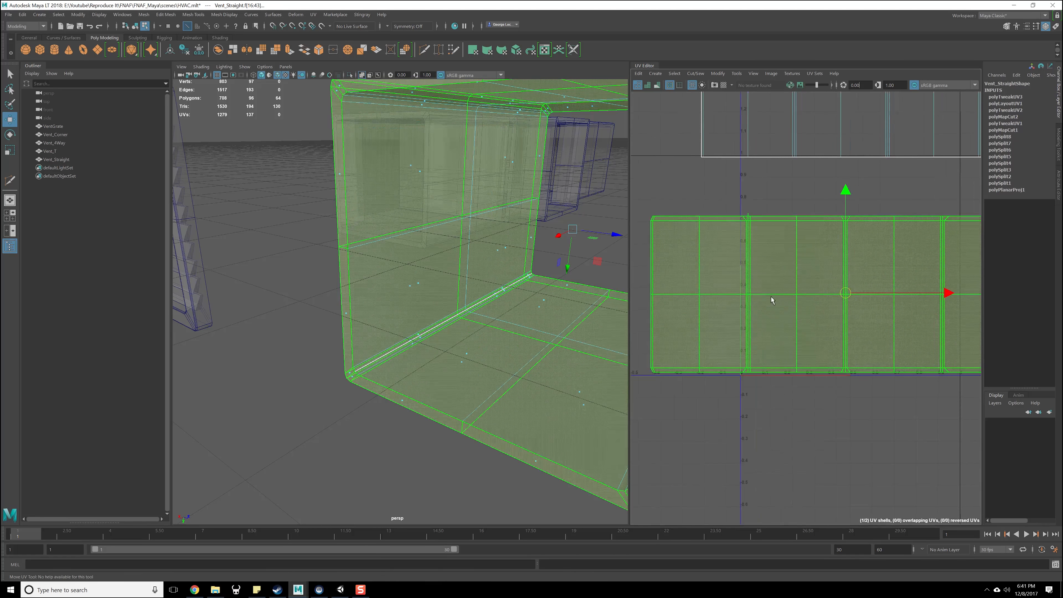
right_click_drag(773, 268, 683, 272, "shift")
mouse_move(784, 285)
middle_mouse_down("alt")
mouse_move(732, 285)
mouse_move(767, 291)
middle_mouse_up("alt")
scroll(733, 284, "down", 4)
scroll(768, 295, "up", 2)
right_click_drag(771, 264, 809, 270, "shift")
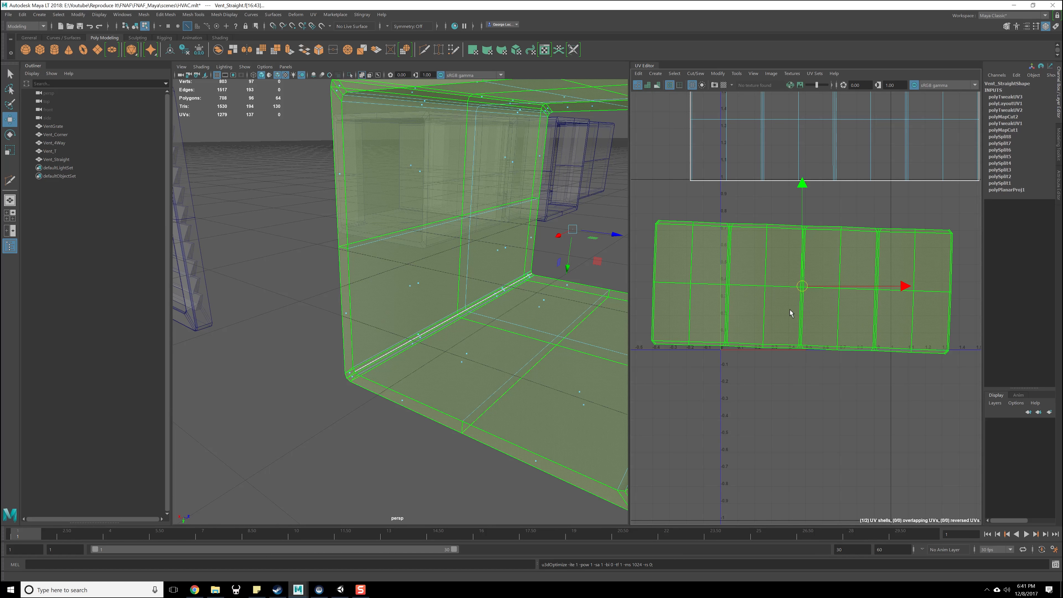
- Orient the outer UV shell and move it directly beneath the inner shell
right_click_drag(761, 309, 752, 422, "shift")
scroll(801, 302, "down", 1)
middle_click_drag(800, 289, 793, 355, "alt")
left_click_drag(793, 354, 823, 316)
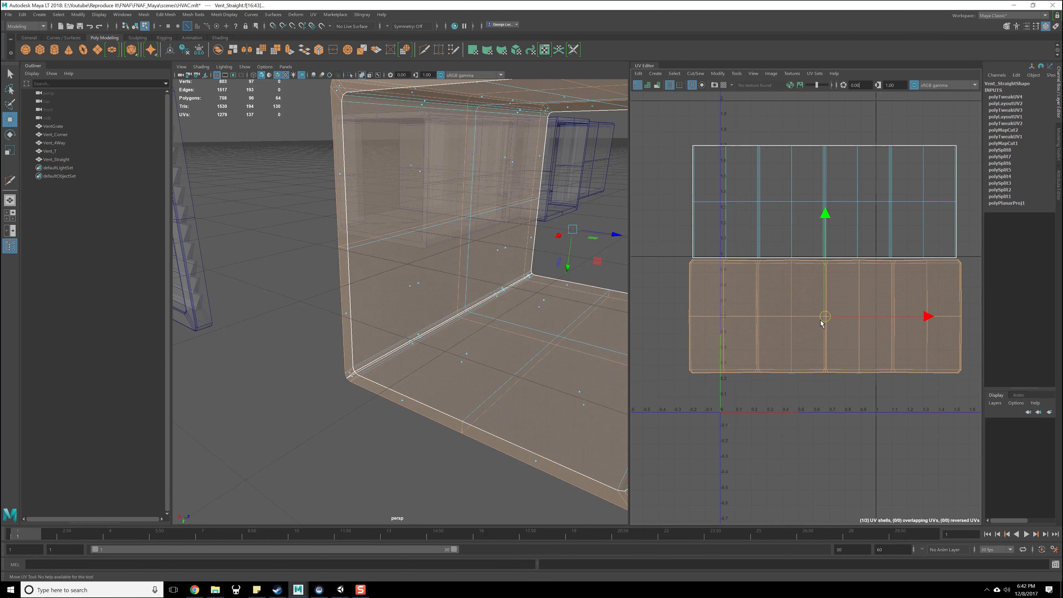
- Select both UV shells and run the automatic UV layout on them
left_click(804, 417)
scroll(811, 335, "down", 3)
middle_click_drag(815, 321, 790, 391, "alt")
left_click_drag(714, 245, 830, 397)
middle_click_drag(830, 397, 872, 385, "alt")
scroll(731, 322, "down", 2)
right_click_drag(734, 255, 661, 274, "shift")
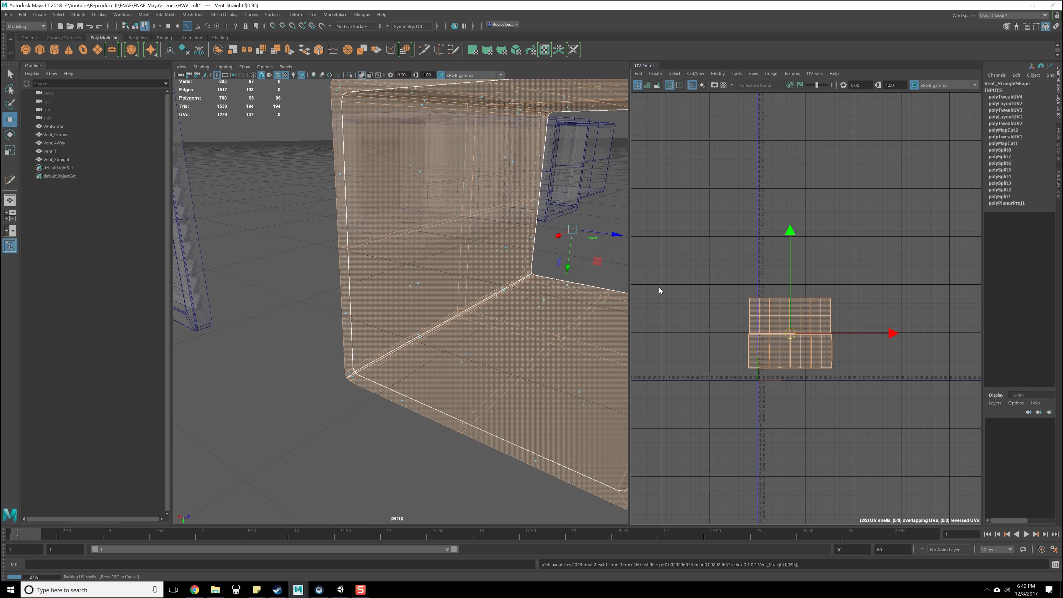
- Inspect the packed UV shells and compare the straight vent's UV layout with the vent grate's by selecting both objects
scroll(857, 399, "up", 4)
key("f")
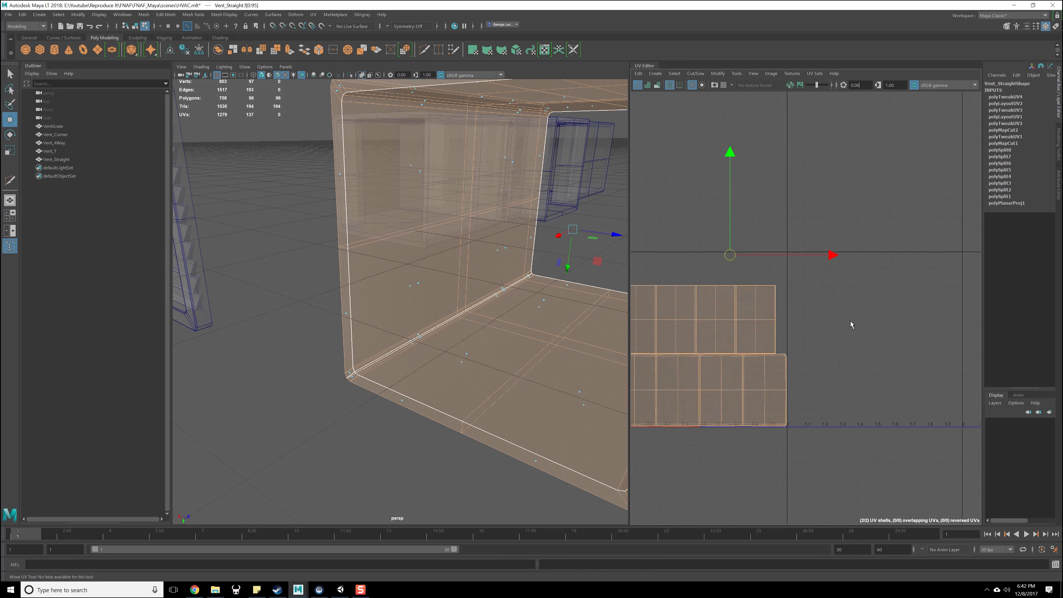
key("f")
left_click_drag(489, 256, 512, 277, "alt")
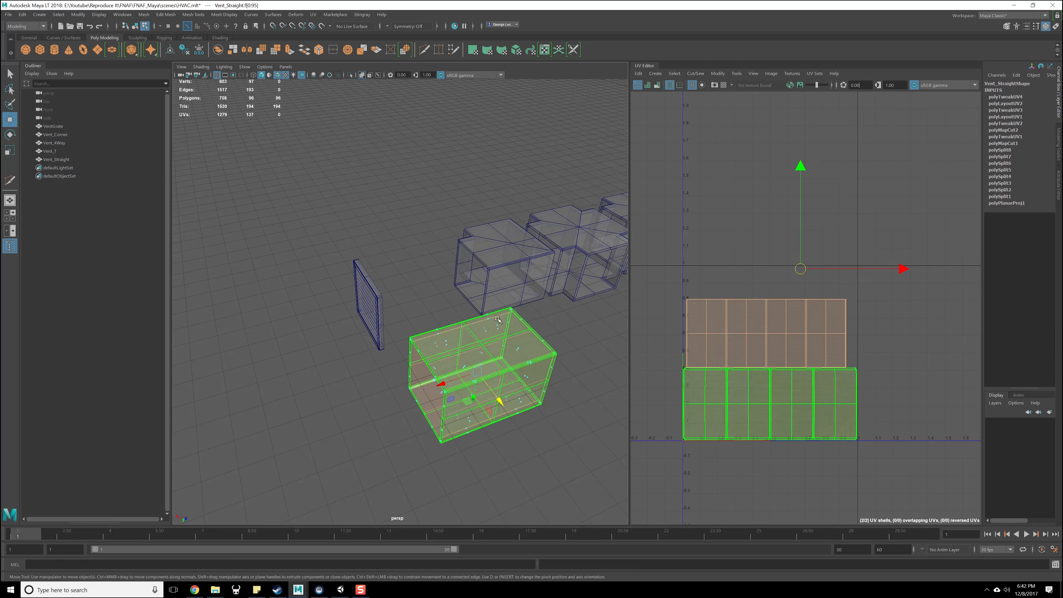
left_click_drag(520, 315, 378, 296, "alt")
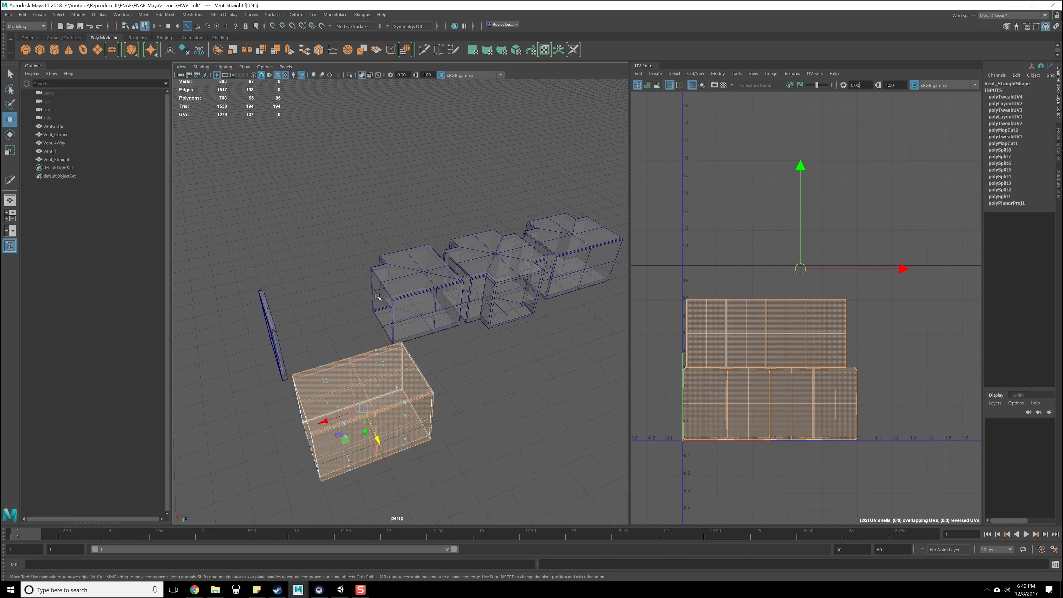
left_click_drag(356, 389, 418, 371, "alt")
left_click(274, 400, "shift")
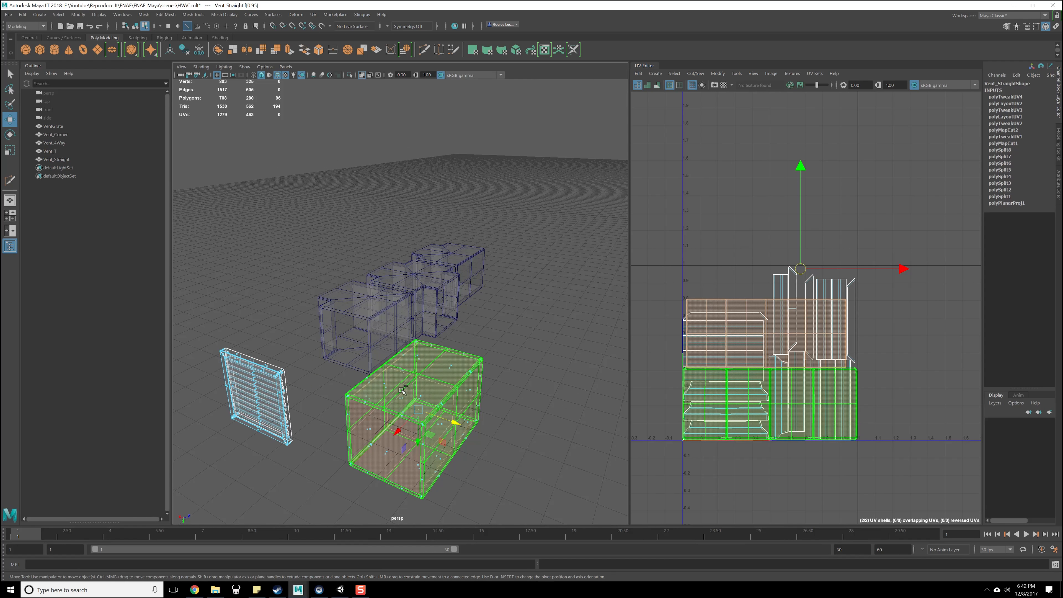
key("F8")
left_click(283, 389)
left_click(416, 383, "shift")
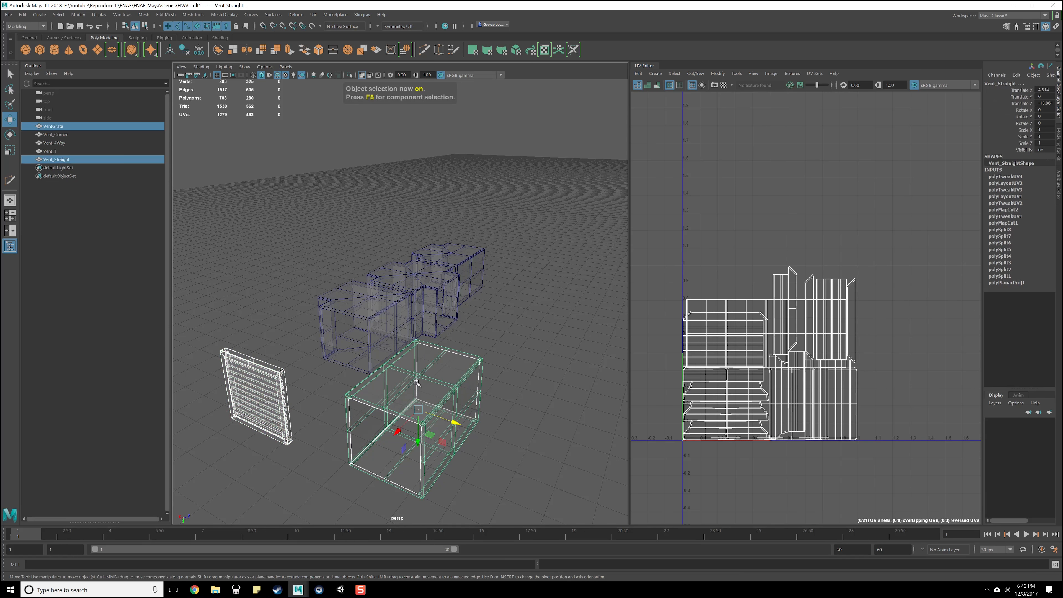
left_click_drag(430, 351, 423, 338, "alt")
middle_click_drag(461, 325, 404, 345, "alt")
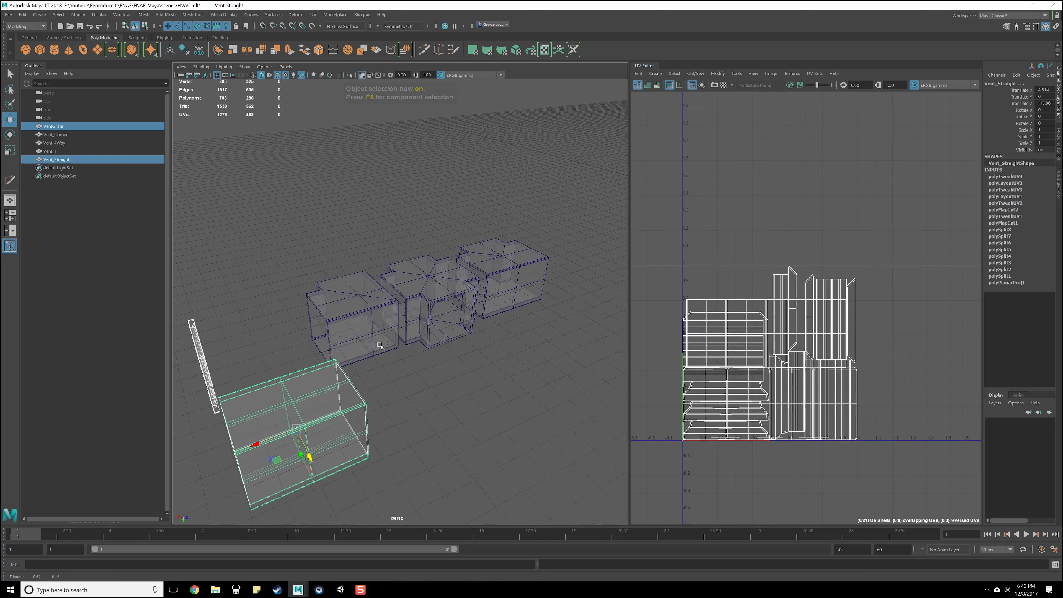
- Select the corner, 4-way and T vents together and apply a planar UV projection along the Y axis
left_click(378, 337)
left_click_drag(468, 349, 404, 369, "alt")
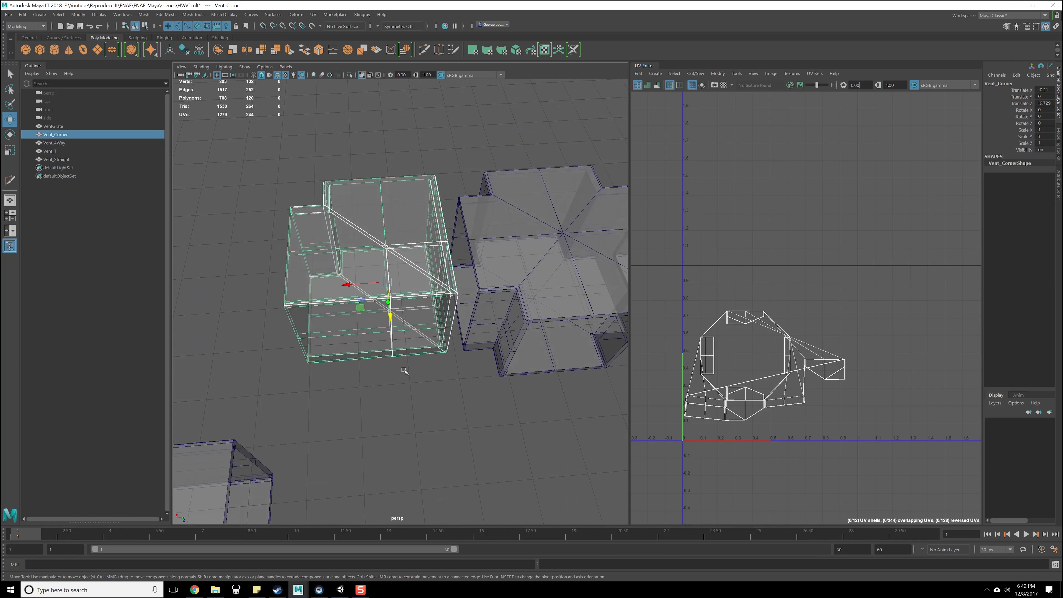
key("F8")
key("F8")
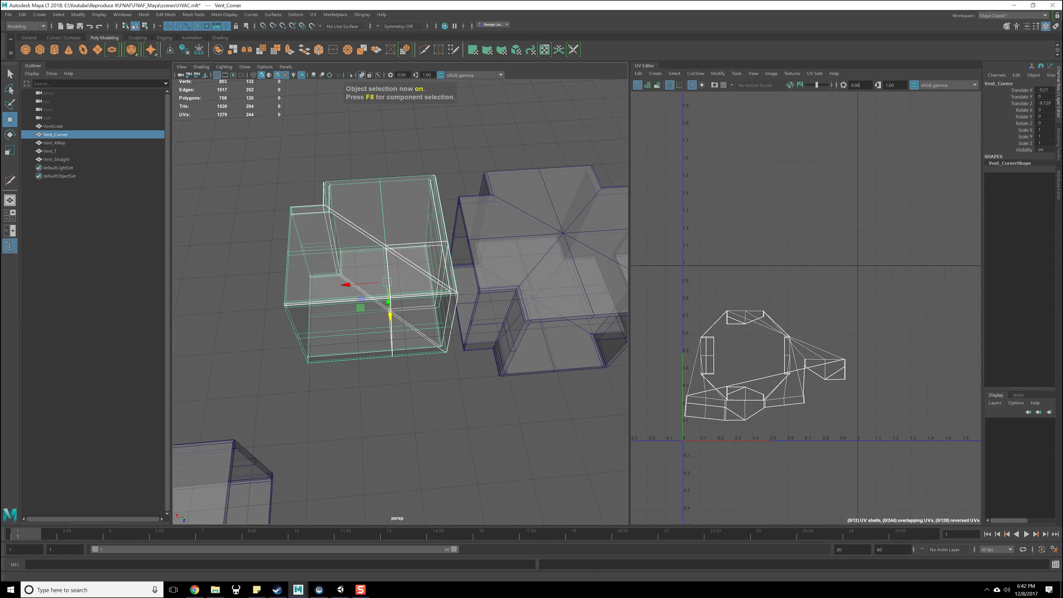
left_click_drag(416, 254, 389, 243, "alt")
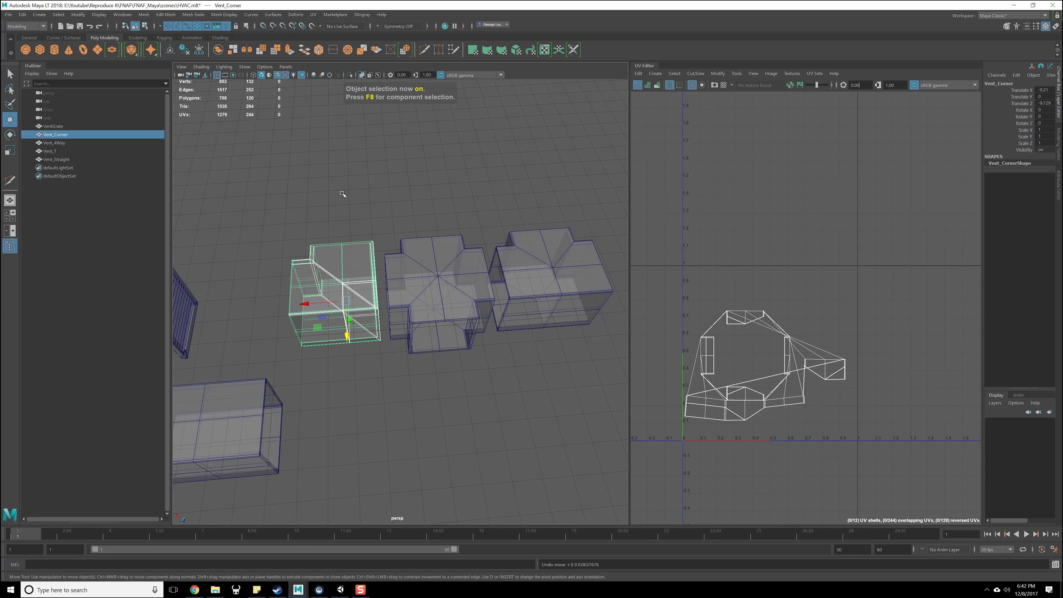
left_click_drag(347, 199, 574, 317)
left_click(313, 14)
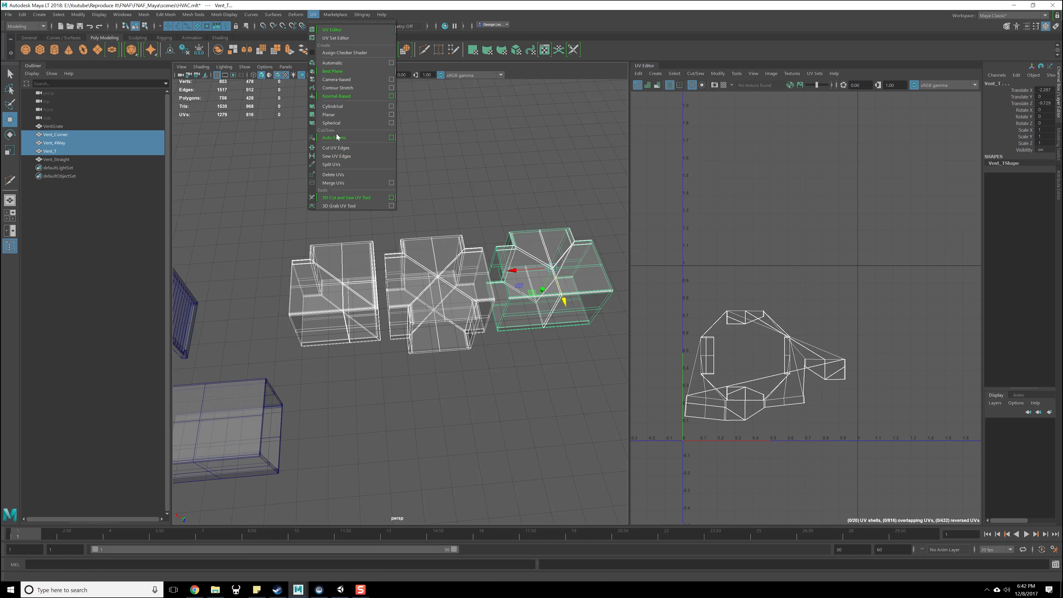
left_click(393, 115)
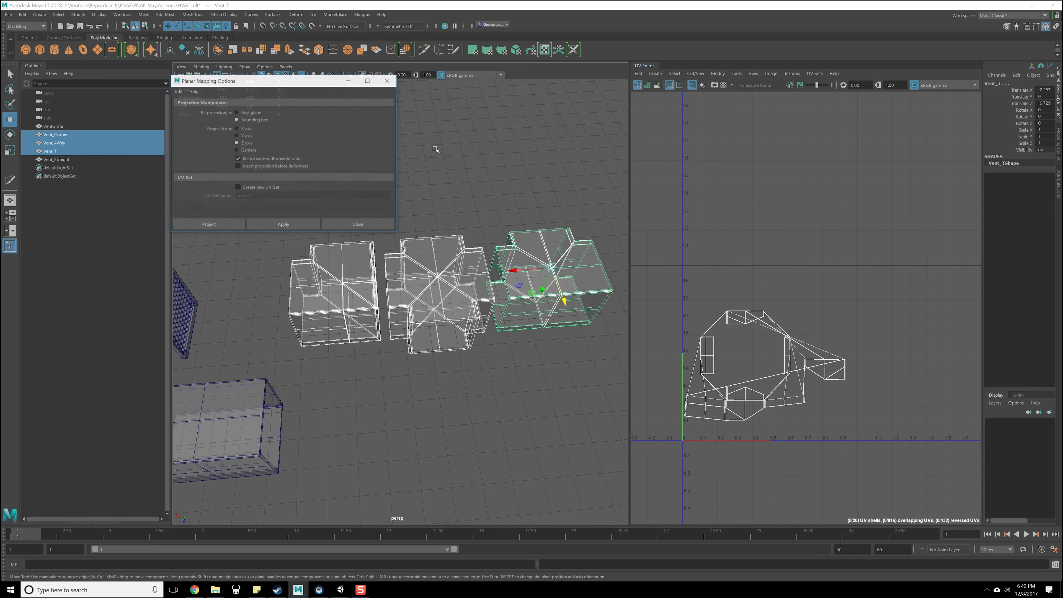
left_click(283, 225)
left_click(359, 225)
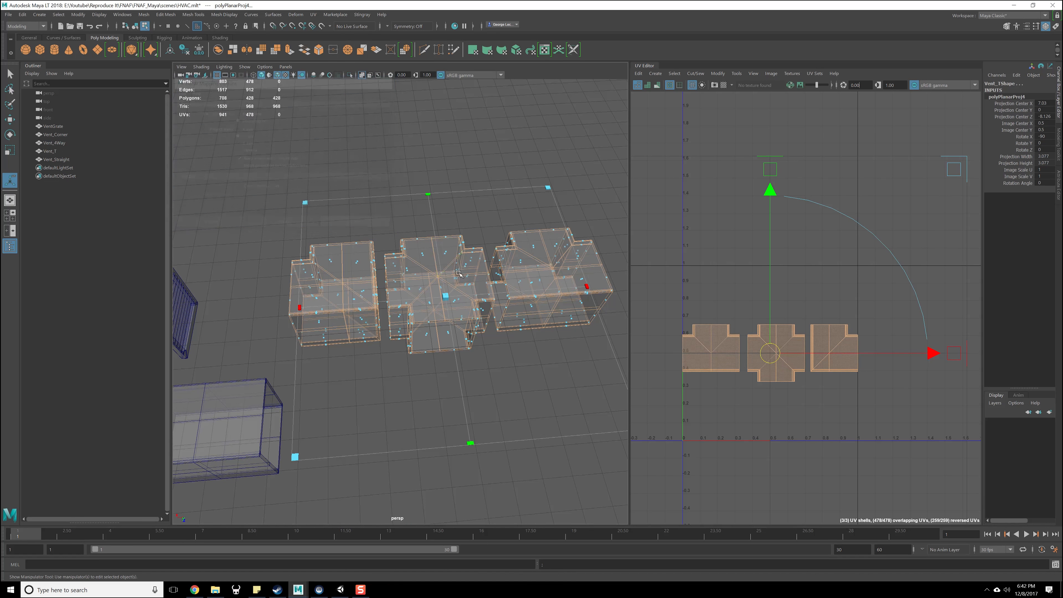
- Examine the three projected vents around their openings and upper faces
left_click_drag(452, 264, 489, 285, "alt")
scroll(490, 284, "up", 3)
key("q")
middle_click_drag(408, 354, 534, 276, "alt")
left_click_drag(534, 278, 527, 269, "alt")
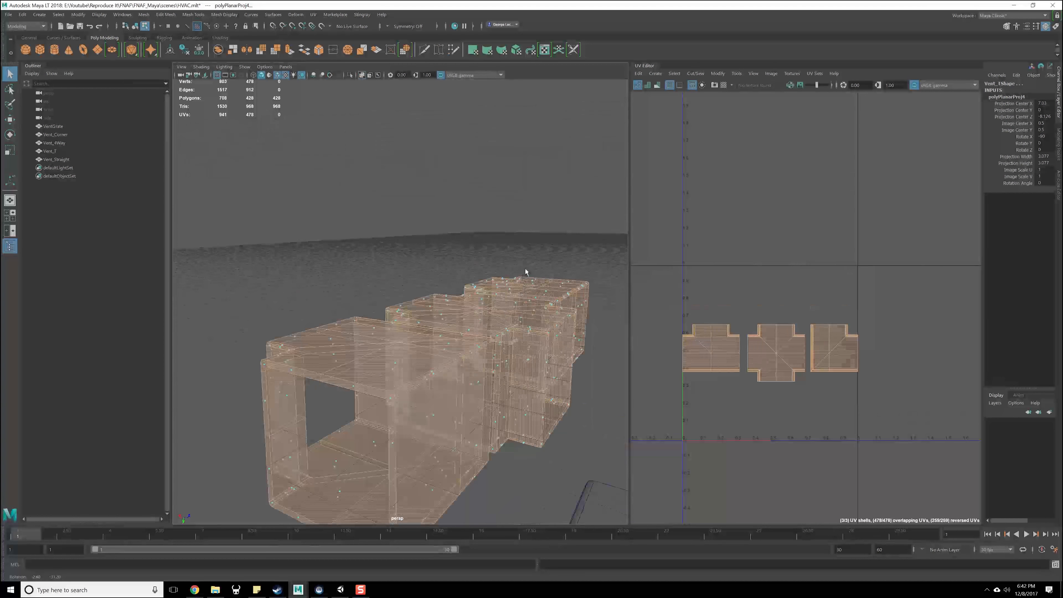
scroll(420, 359, "up", 2)
middle_click_drag(419, 358, 494, 239, "alt")
left_click_drag(494, 239, 468, 272, "alt")
scroll(516, 293, "down", 4)
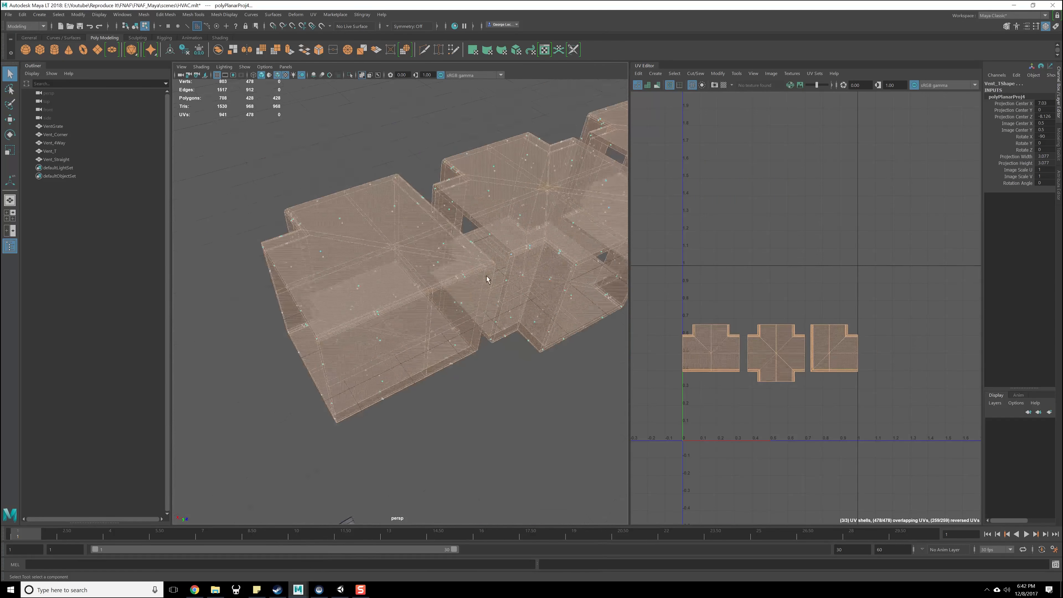
- Select the lower edges of the corner vent's wall and turn off X-Ray shading
middle_click_drag(485, 276, 371, 310, "alt")
left_click_drag(370, 310, 352, 338, "alt")
scroll(498, 275, "up", 5)
right_click_drag(359, 365, 360, 339)
left_click_drag(400, 287, 393, 246, "alt")
left_click(290, 309)
double_click(290, 308)
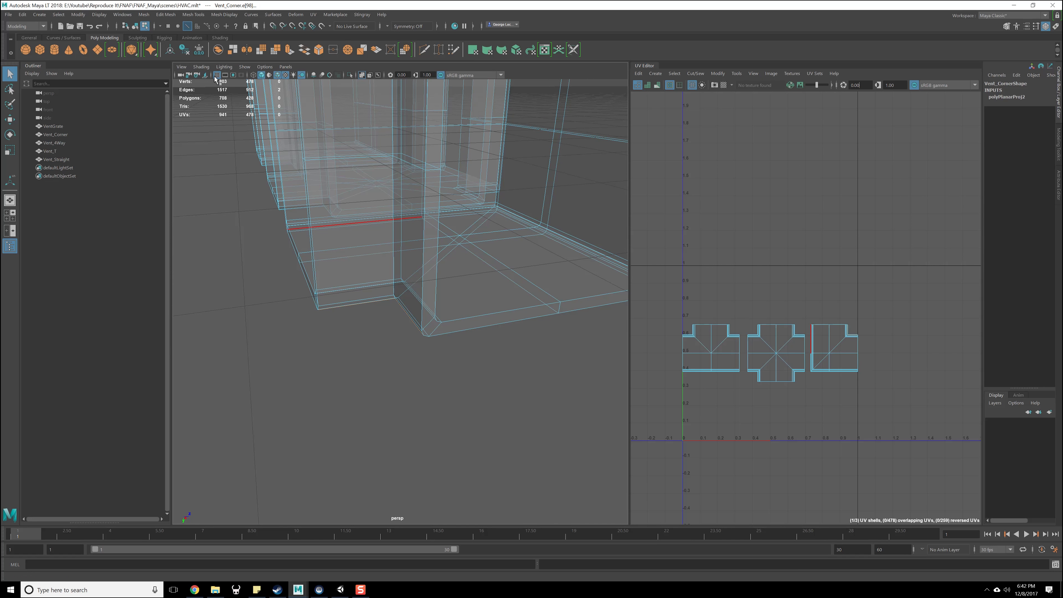
left_click(202, 67)
left_click(198, 151)
- Cut a new edge with Multi-Cut across the lower rim corner at the corner vent's inner elbow
left_click_drag(414, 268, 474, 292, "alt")
right_click(474, 293, "shift")
left_click(427, 292)
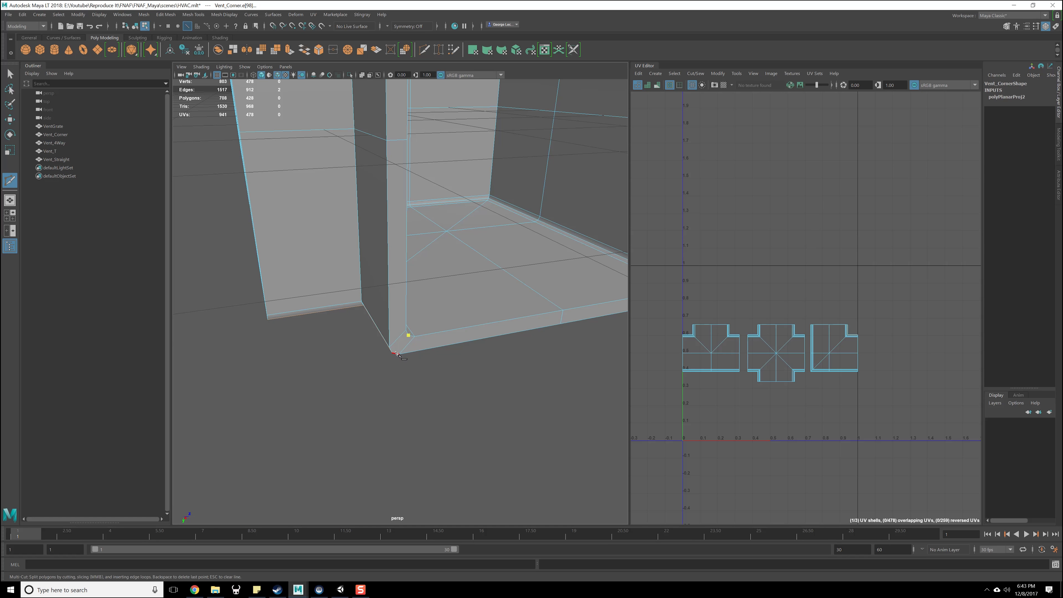
right_click(460, 362)
- Add Multi-Cut edges across the upper rim corners and the opposite lower rim corner of the corner vent's openings
scroll(460, 362, "down", 2)
middle_click_drag(458, 246, 463, 322, "alt")
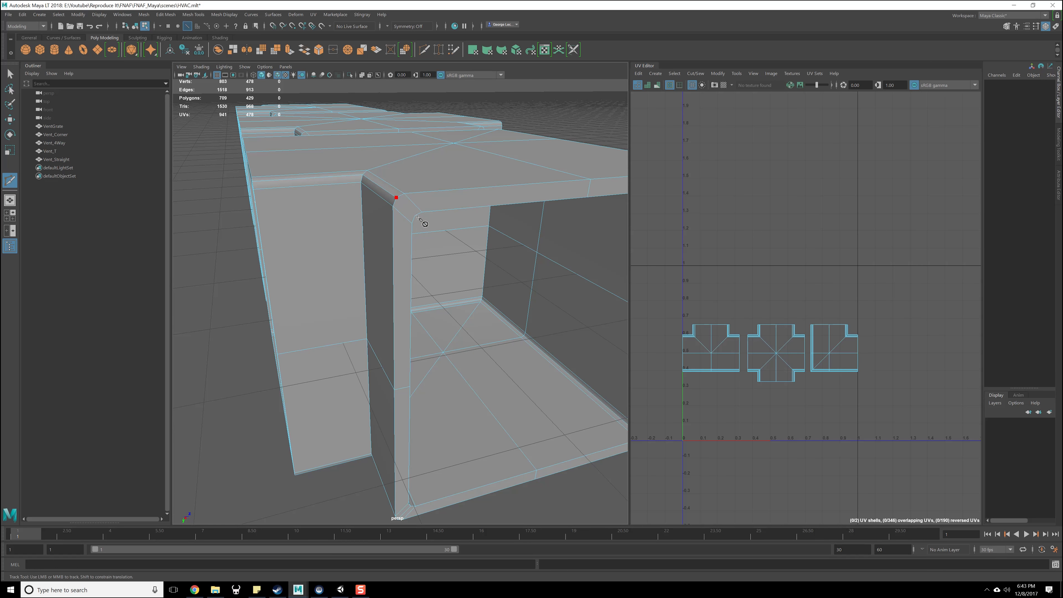
left_click_drag(419, 288, 568, 193, "alt")
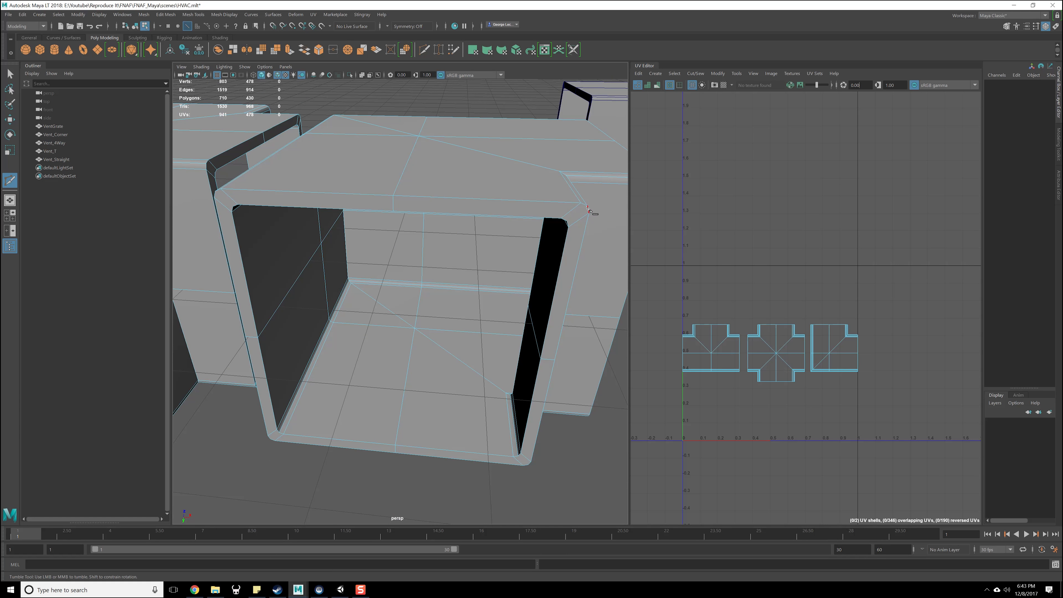
scroll(570, 356, "up", 3)
middle_click_drag(541, 422, 503, 260, "alt")
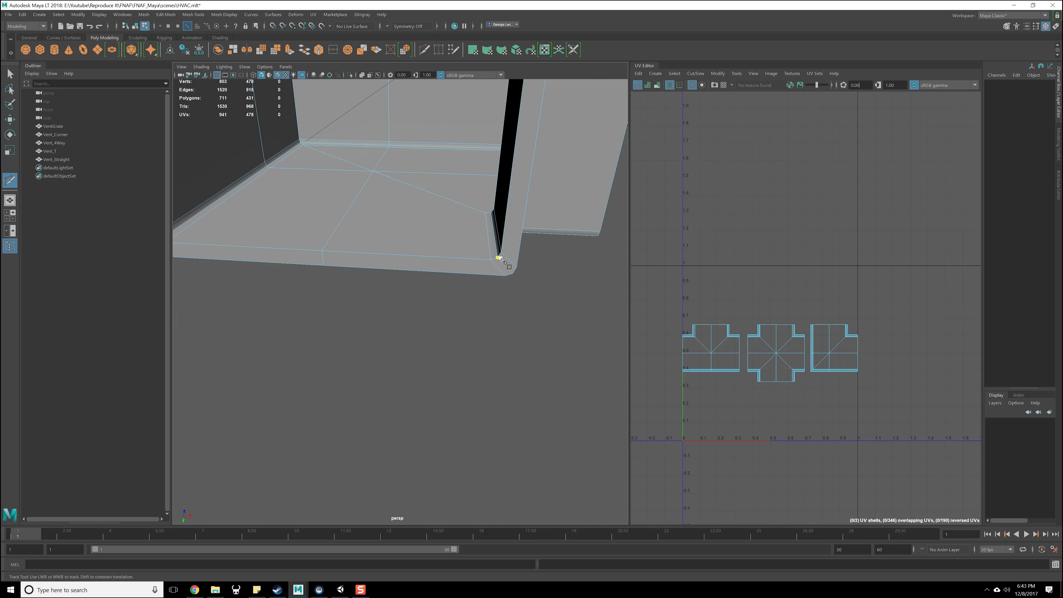
right_click(518, 300)
- Cut the remaining rim corners of the corner vent with Multi-Cut
scroll(519, 306, "down", 3)
left_click_drag(340, 266, 469, 357, "alt")
scroll(470, 357, "up", 3)
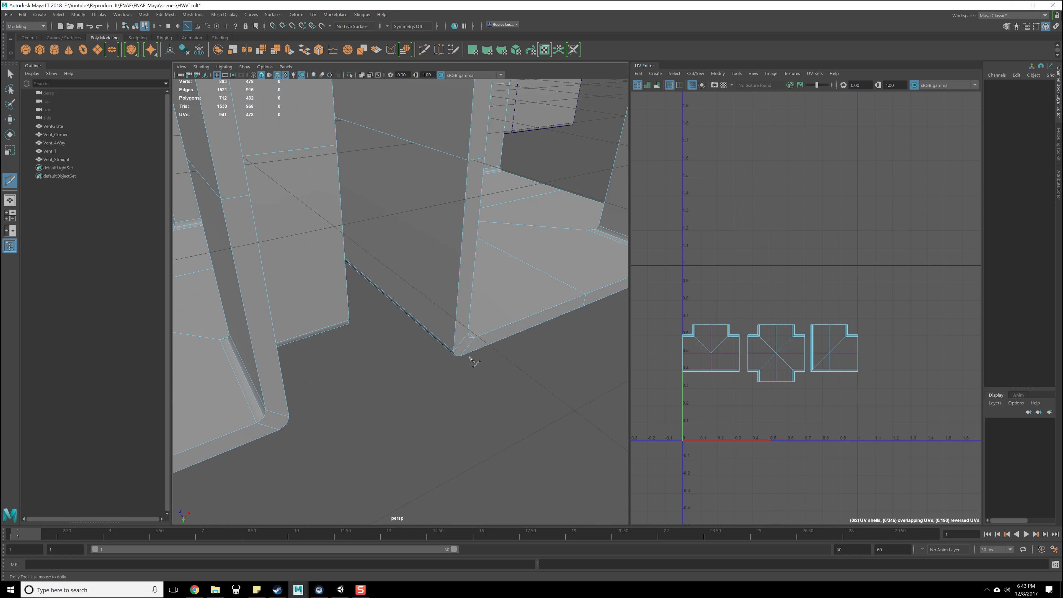
right_click(489, 362)
scroll(489, 362, "down", 5)
middle_click_drag(464, 175, 486, 344, "alt")
scroll(444, 268, "up", 5)
left_click(433, 251)
right_click(503, 349)
- Select the edge loops bordering the corner vent's inner elbow walls and cut the UVs along them
scroll(503, 348, "down", 5)
left_click_drag(503, 349, 540, 334, "alt")
middle_click_drag(541, 334, 598, 249, "alt")
left_click_drag(598, 249, 569, 290, "alt")
scroll(570, 290, "down", 5)
key("q")
right_click_drag(417, 353, 414, 330)
scroll(350, 404, "up", 5)
left_click_drag(340, 387, 482, 302, "alt")
double_click(388, 256, "shift")
scroll(432, 257, "down", 6)
right_click_drag(770, 267, 739, 278, "shift")
- Try to unfold the corner vent's large UV shell
scroll(775, 333, "up", 5)
middle_click_drag(841, 350, 810, 281, "alt")
scroll(810, 281, "up", 6)
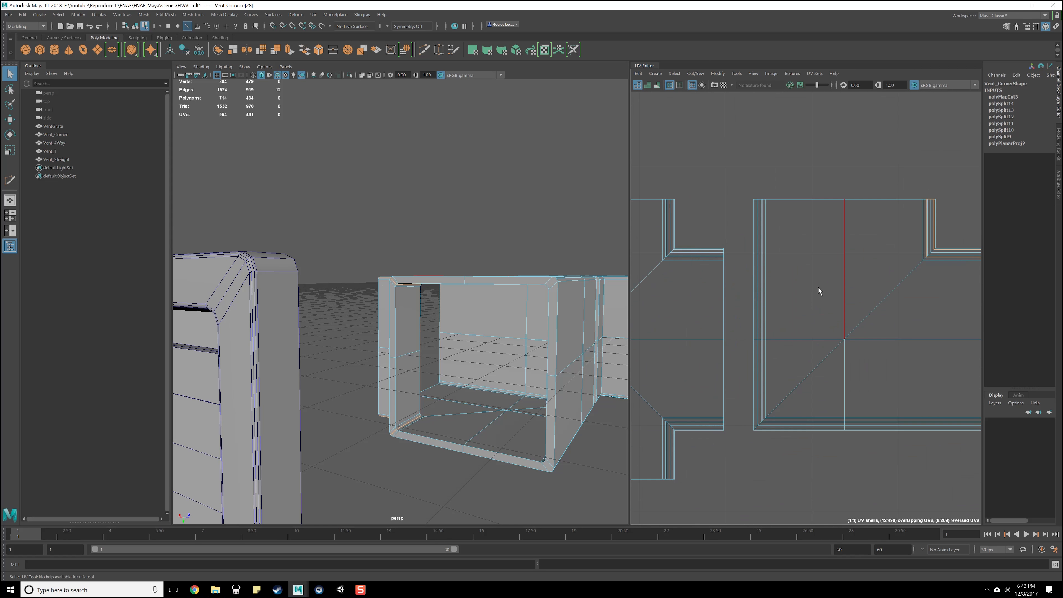
left_click_drag(480, 341, 538, 356, "alt")
middle_click_drag(886, 279, 828, 286, "alt")
right_click_drag(827, 286, 806, 271)
left_click(810, 272)
right_click(815, 296, "shift")
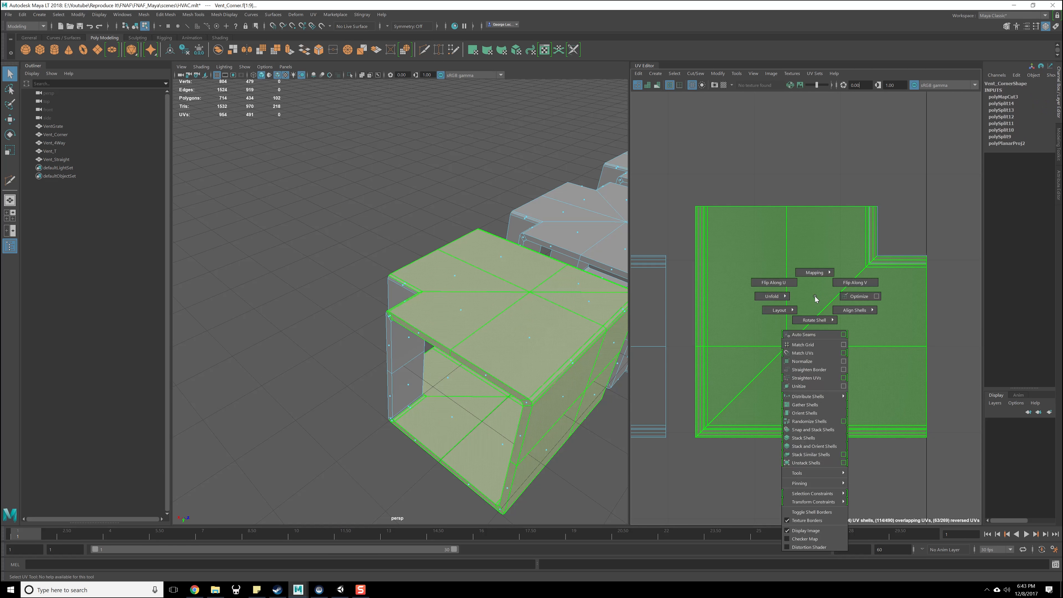
left_click(774, 300)
scroll(798, 353, "down", 4)
right_click_drag(799, 331, 705, 335, "shift")
- Undo the unfolding of the corner vent's large UV shell
middle_click_drag(807, 297, 768, 343, "alt")
scroll(772, 361, "down", 4)
key("ctrl+z")
key("ctrl+z")
key("ctrl+z")
key("ctrl+z")
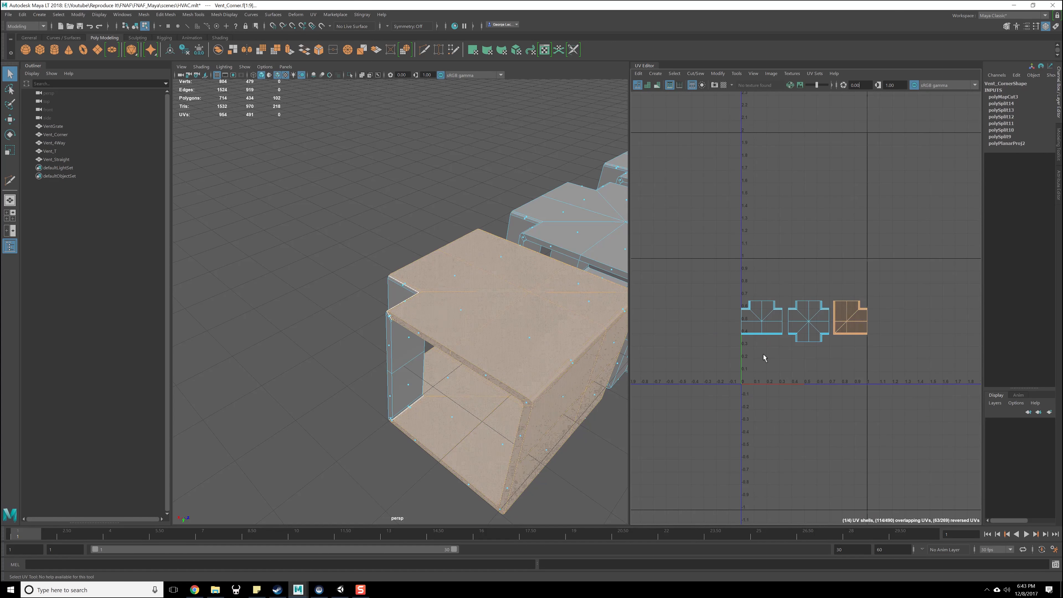
- Delete the corner vent's construction history and freeze its rotation and scale transformations
key("F8")
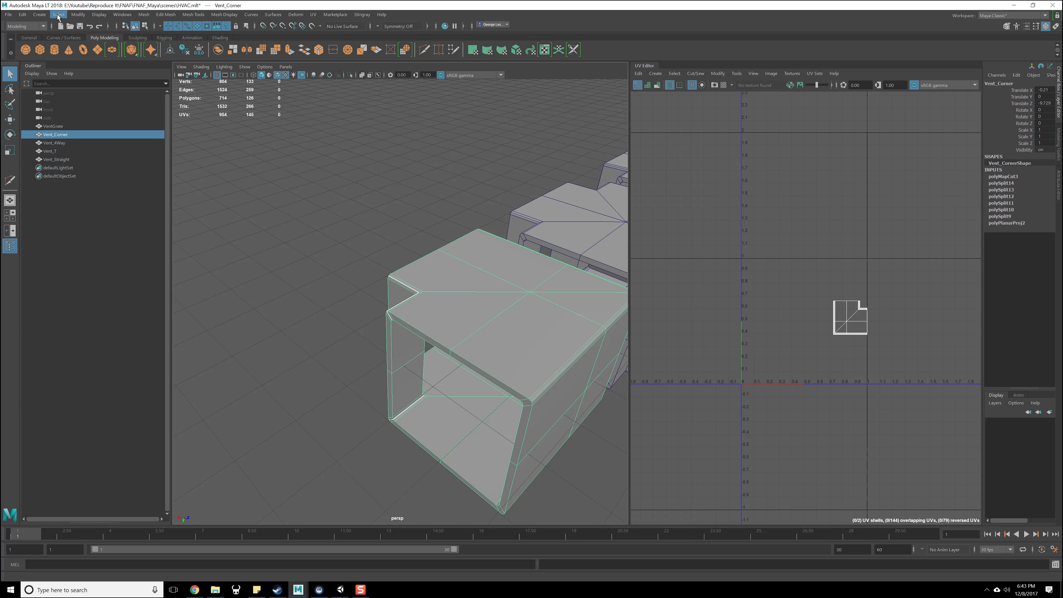
left_click(23, 14)
mouse_move(96, 119)
left_click(145, 119)
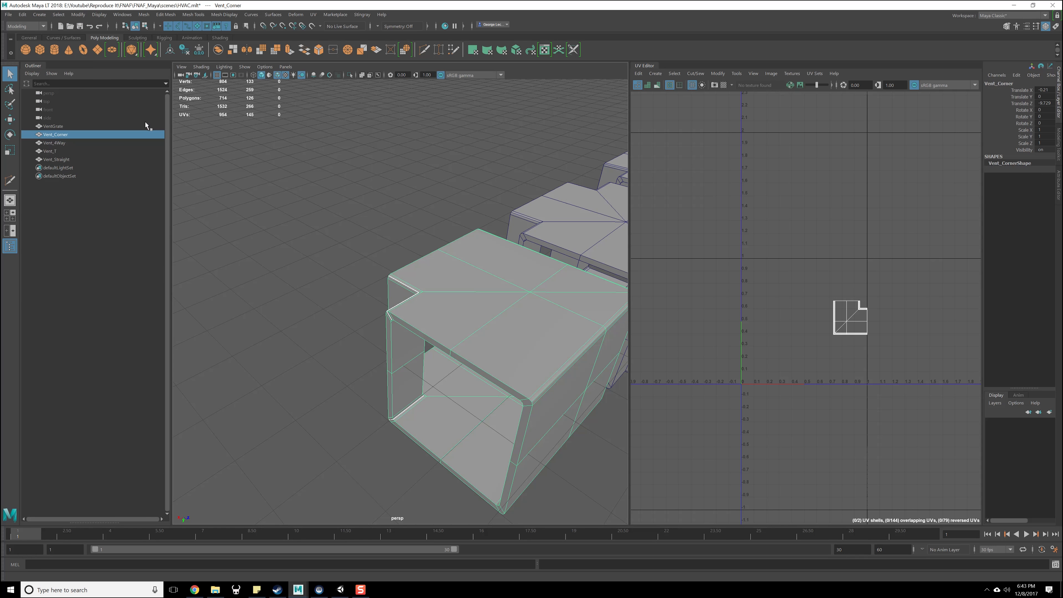
left_click(99, 14)
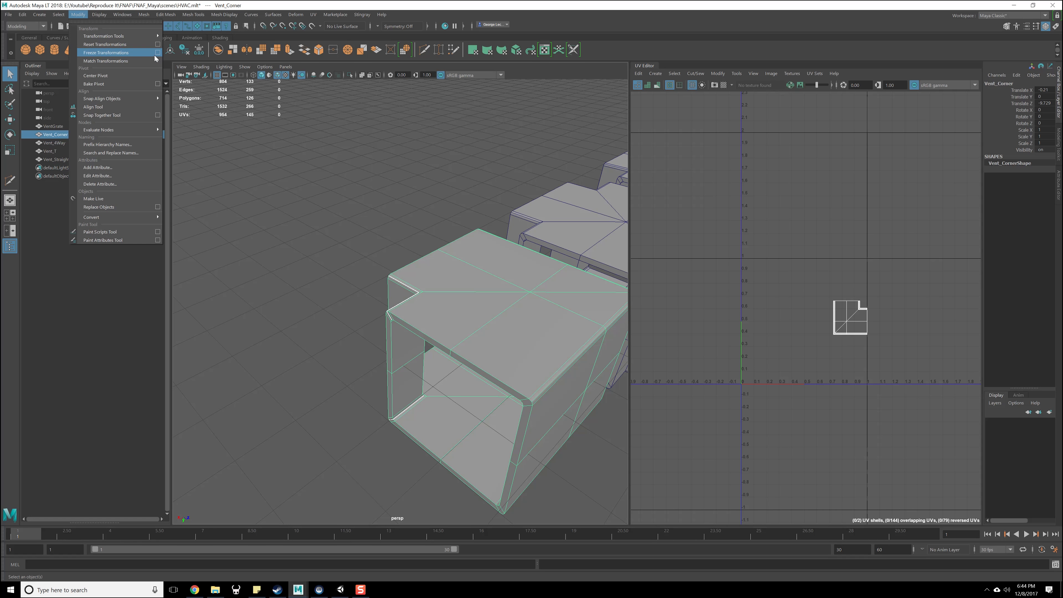
left_click(157, 53)
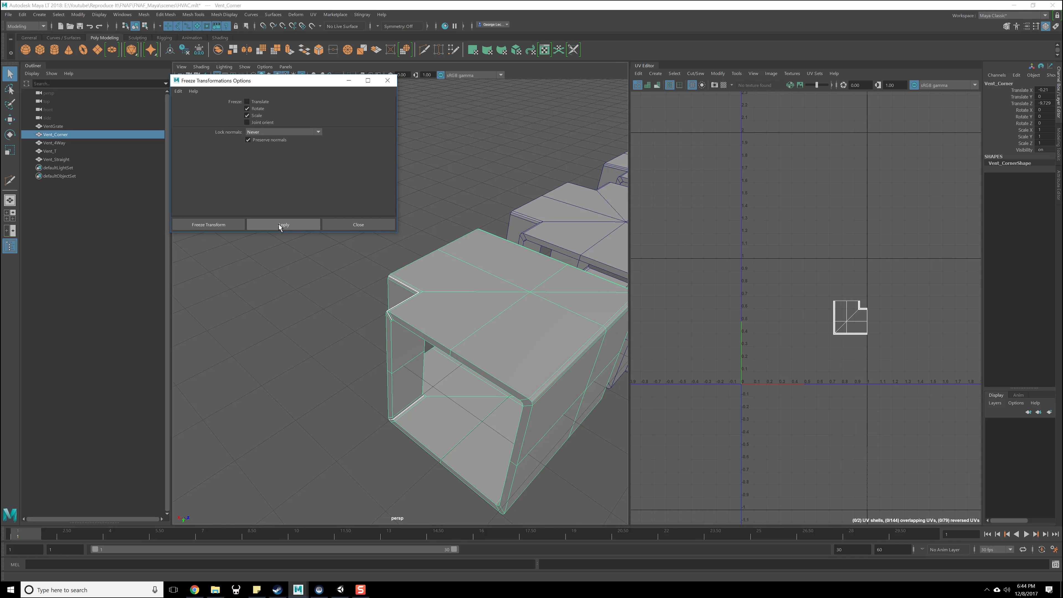
left_click(358, 225)
- Select the corner vent's large UV shell and unfold it again
right_click_drag(523, 314, 523, 314)
right_click_drag(850, 323, 755, 325)
left_click(851, 317)
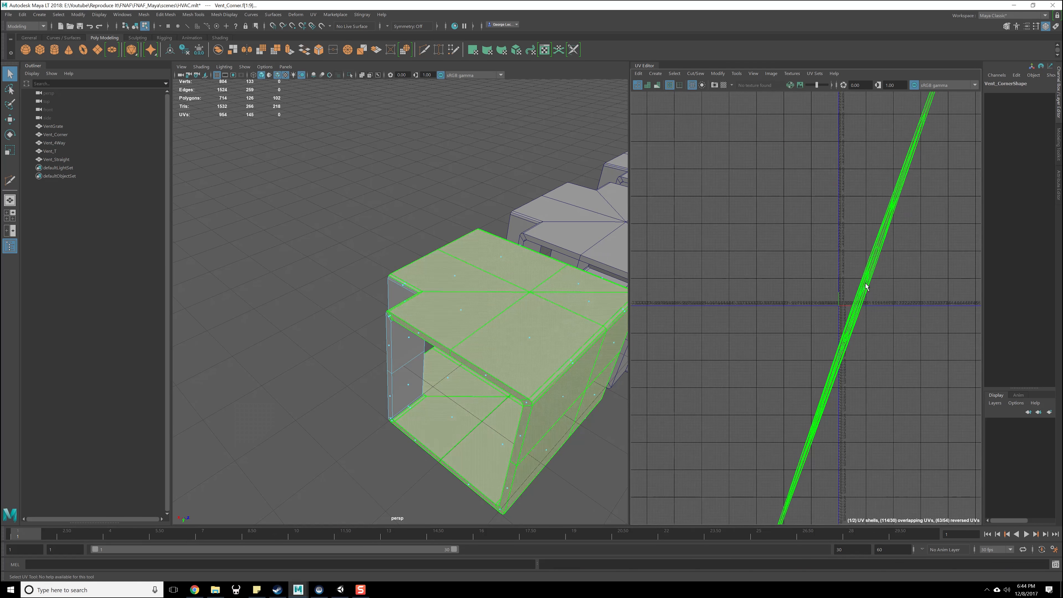
- Examine which faces inside and outside the corner vent belong to the unfolded UV shell
scroll(868, 287, "up", 8)
left_click(791, 304)
left_click_drag(418, 330, 519, 319, "alt")
scroll(520, 320, "up", 5)
left_click_drag(385, 324, 486, 296, "alt")
left_click_drag(439, 381, 534, 314, "alt")
scroll(570, 313, "down", 5)
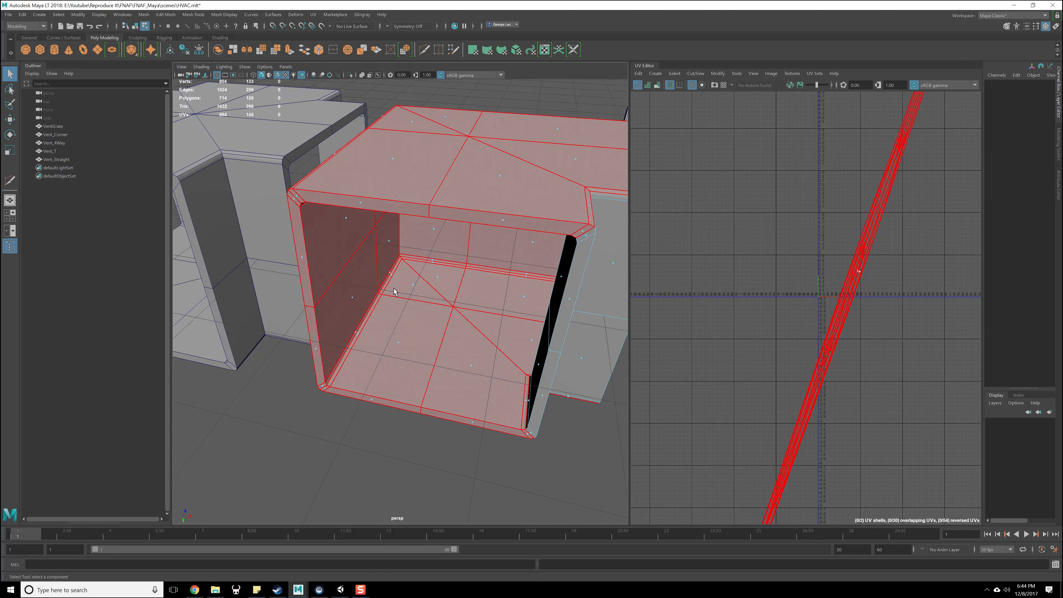
left_click_drag(381, 297, 387, 261, "alt")
left_click_drag(496, 256, 444, 255, "alt")
- Select the seam edges along the corner vent's bevelled corners and cut the UVs there
right_click(507, 261)
right_click_drag(507, 262, 508, 237)
left_click_drag(576, 206, 493, 205, "alt")
left_click_drag(454, 247, 435, 308, "alt")
scroll(489, 281, "down", 5)
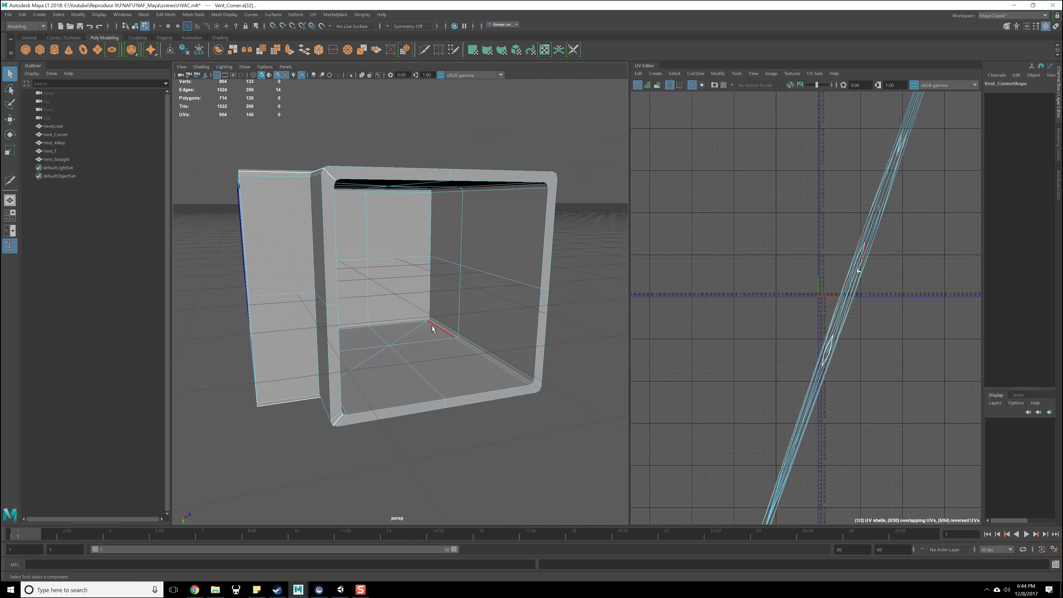
left_click_drag(373, 237, 420, 234, "alt")
left_click_drag(401, 322, 422, 334, "alt")
scroll(824, 241, "down", 5)
middle_click_drag(813, 264, 756, 315, "alt")
right_click_drag(835, 336, 803, 350, "shift")
- Select both of the corner vent's UV shells and unfold them
right_click_drag(635, 301, 616, 288)
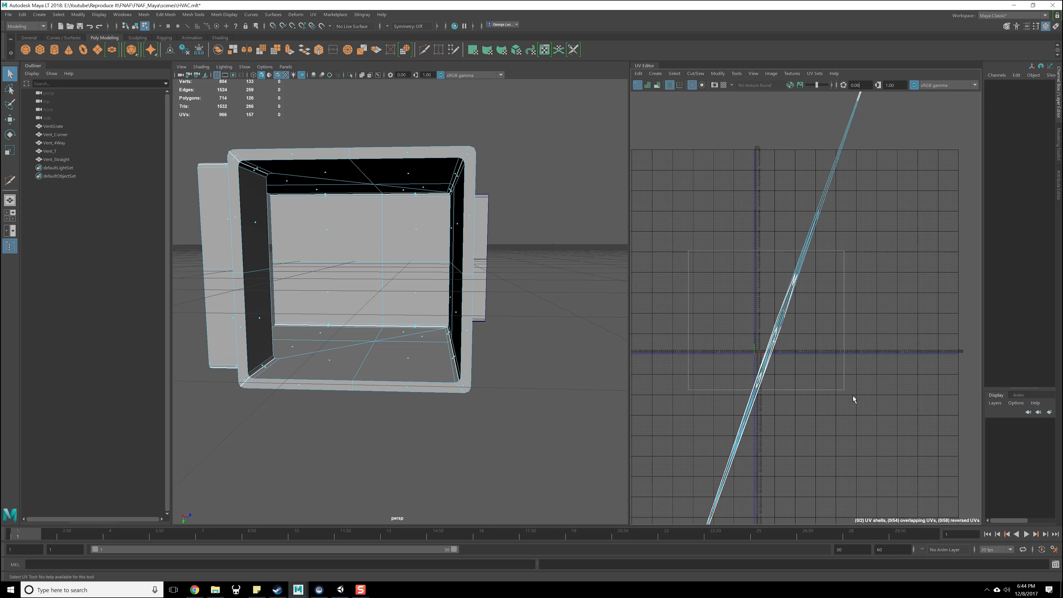
right_click_drag(829, 350, 785, 347, "shift")
right_click_drag(879, 341, 795, 361, "shift")
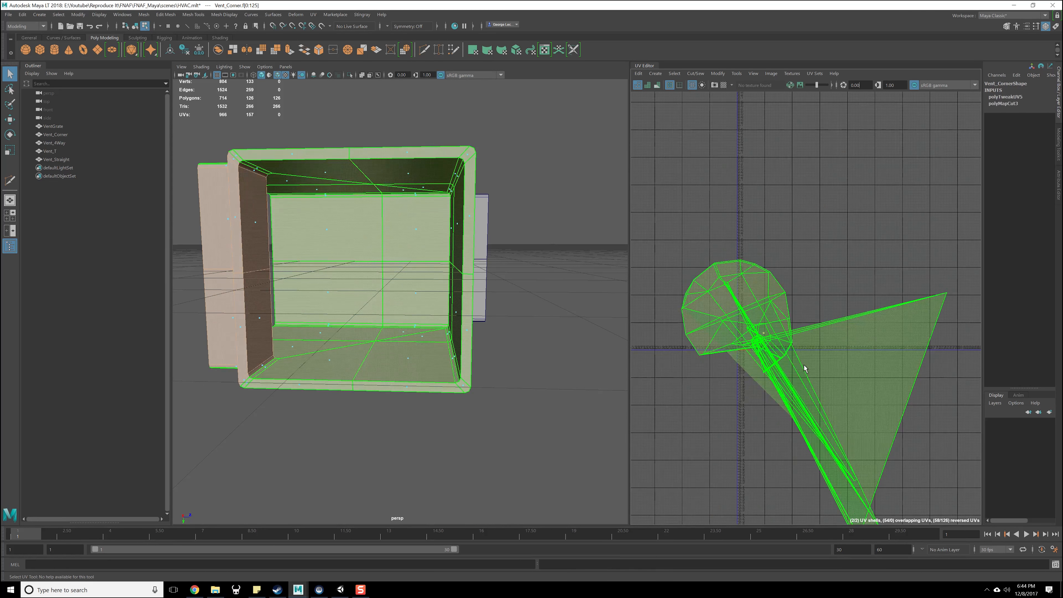
scroll(805, 369, "down", 3)
scroll(783, 361, "down", 3)
- Examine the corner vent's lower bevelled rim corner for geometry that could distort the unfolded UV shell
left_click(822, 259)
scroll(800, 269, "up", 3)
scroll(734, 224, "up", 2)
mouse_move(442, 335)
left_mouse_down("alt")
mouse_move(519, 338)
mouse_move(444, 394)
mouse_move(414, 389)
mouse_move(442, 351)
left_mouse_up("alt")
scroll(397, 283, "up", 6)
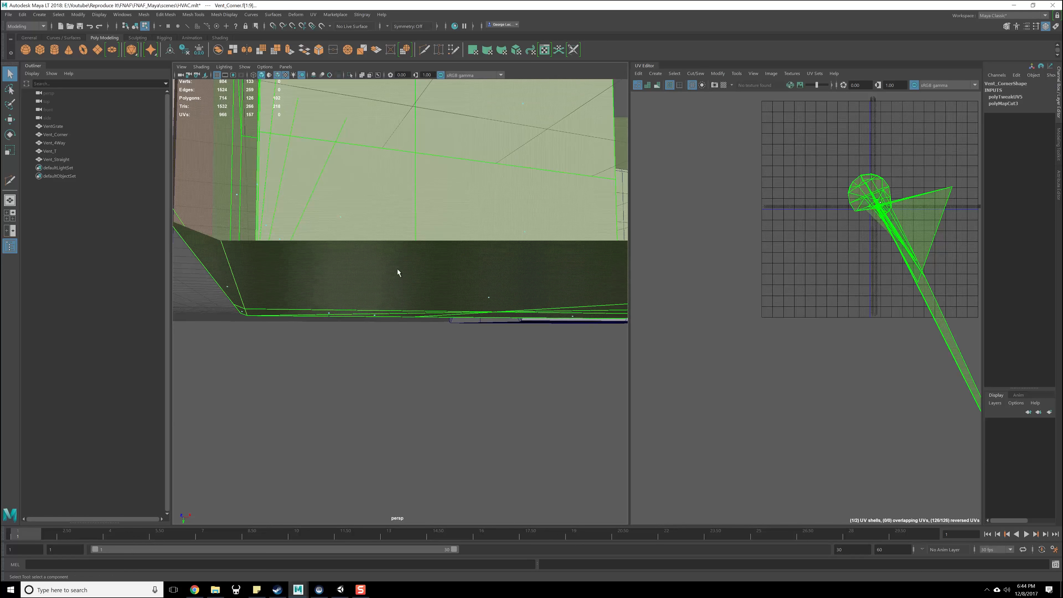
scroll(399, 273, "down", 6)
left_click_drag(404, 280, 420, 296, "alt")
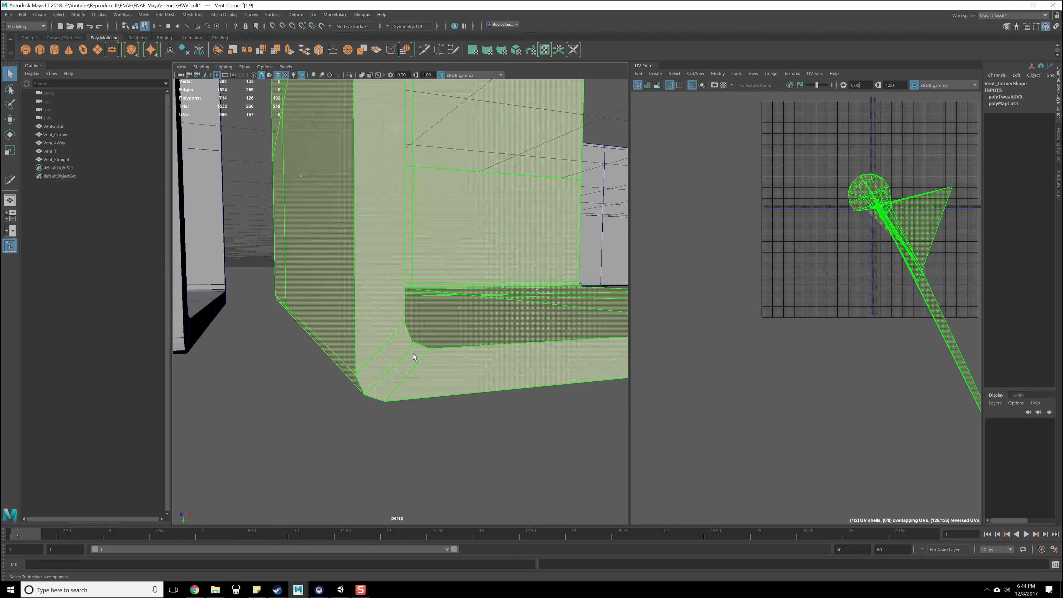
left_click_drag(416, 357, 289, 416, "alt")
- Try to merge the vertices at the corner vent's lower bevelled rim corner with a 0.001 distance threshold
right_click_drag(329, 365, 318, 422)
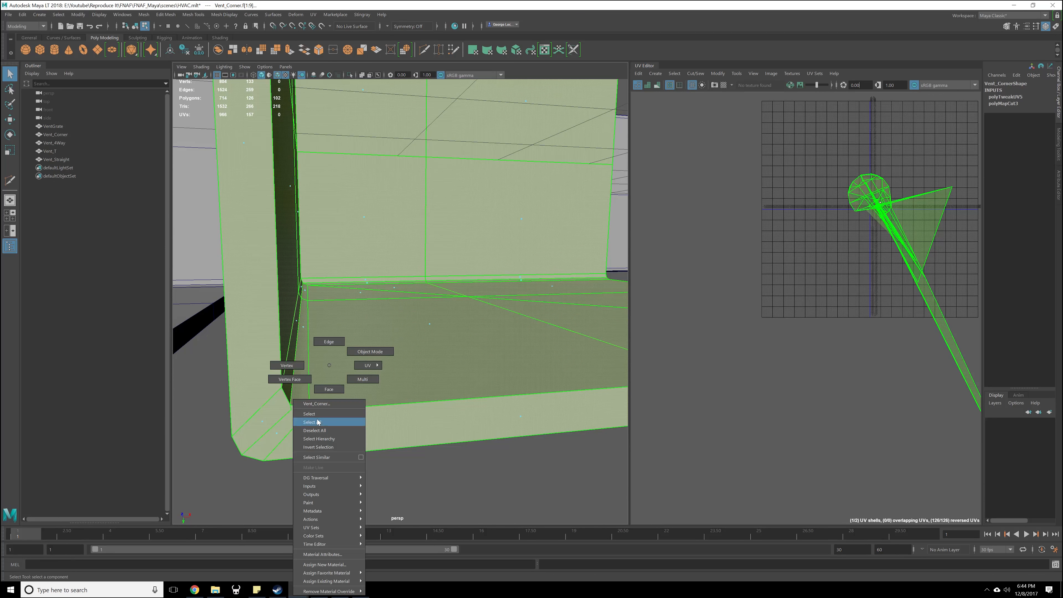
right_click_drag(287, 368, 287, 369)
left_click_drag(236, 375, 385, 497)
right_click(397, 452, "shift")
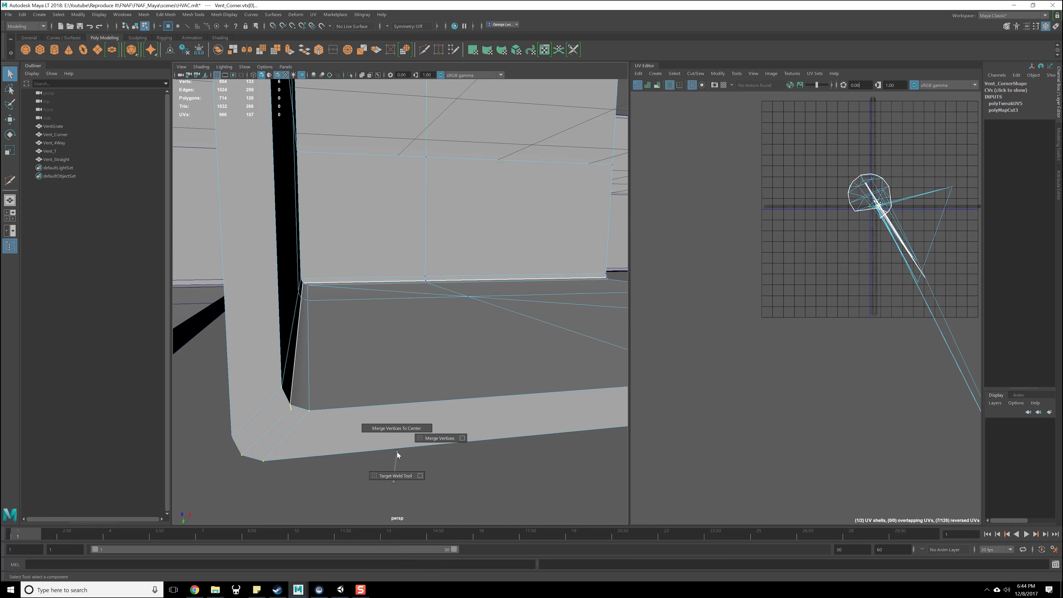
left_click(436, 437)
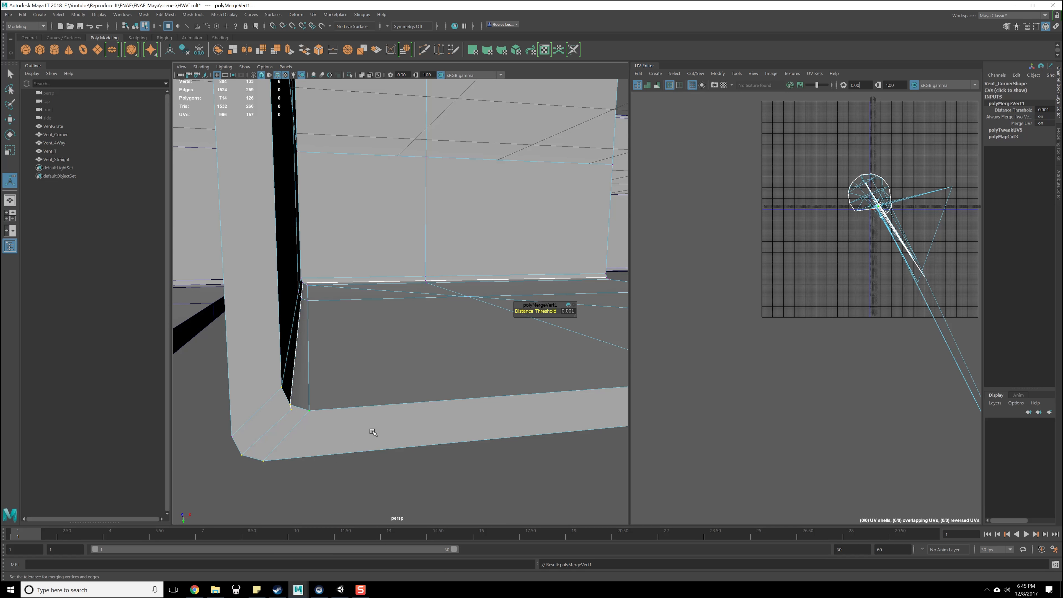
- Move the stray vertex at the opening's lower inner corner onto its neighbouring vertex and merge the overlapping vertices
left_click(291, 413)
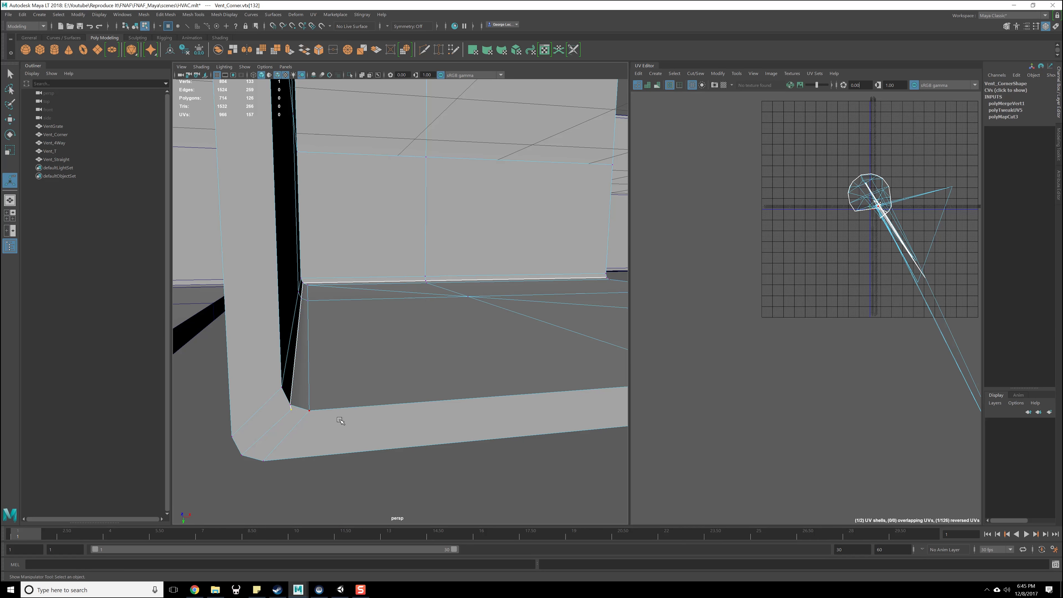
key("w")
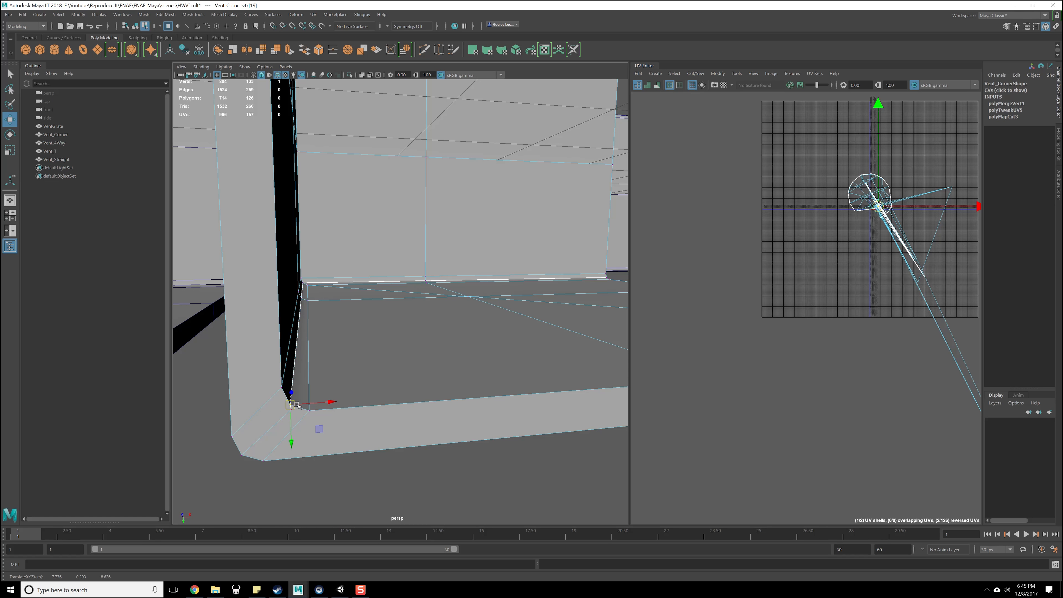
left_click_drag(265, 396, 356, 423)
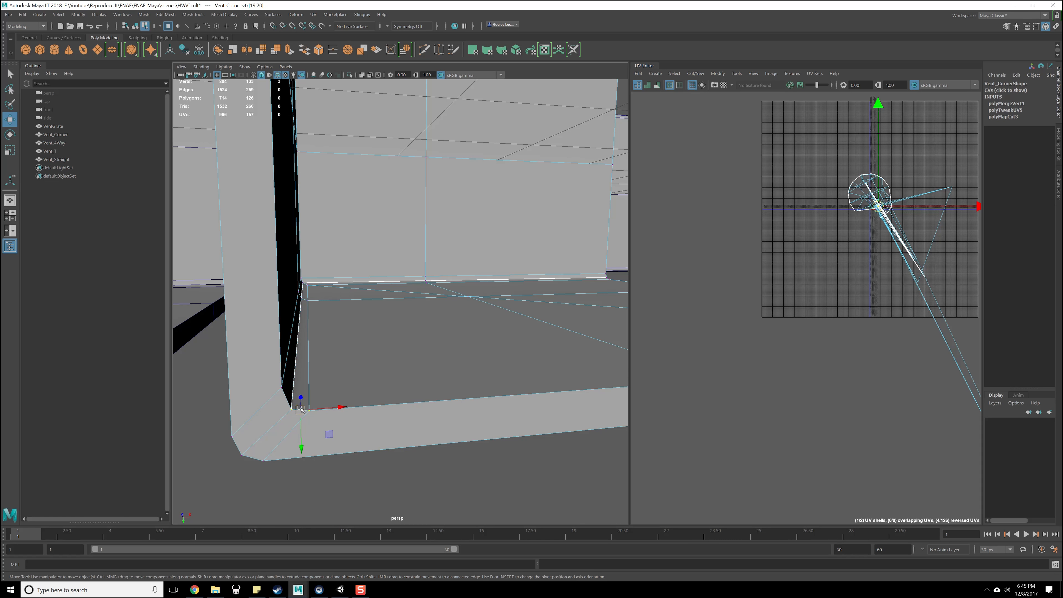
right_click_drag(370, 391, 410, 352, "shift")
scroll(490, 371, "down", 10)
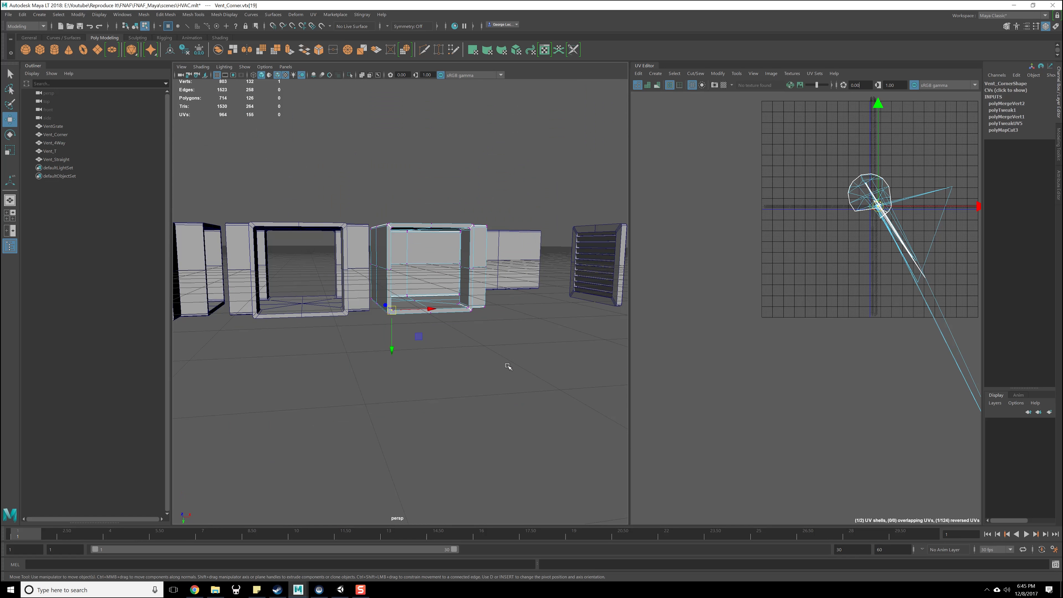
- Save the scene and unfold the corner vent's large UV shell again
left_click_drag(493, 371, 499, 380, "alt")
scroll(498, 384, "up", 6)
key("F8")
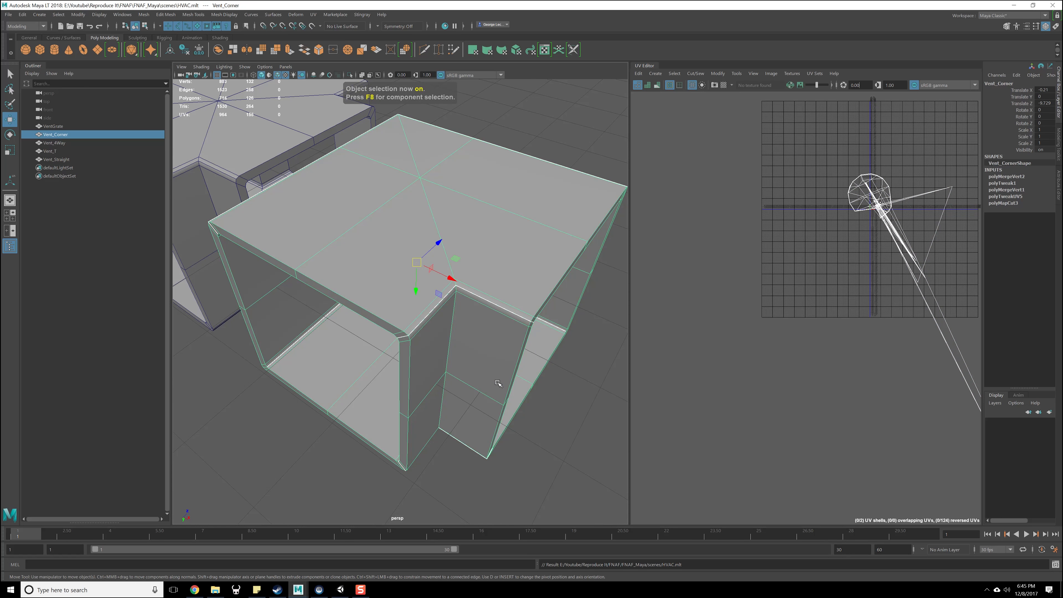
scroll(498, 384, "down", 4)
mouse_move(498, 383)
left_mouse_down("alt")
mouse_move(481, 399)
mouse_move(494, 394)
left_mouse_up("alt")
middle_click_drag(856, 254, 802, 274, "alt")
right_click_drag(801, 274, 738, 261)
left_click(818, 261)
- Select both of the corner vent's UV shells and check their size and placement in the UV layout
scroll(816, 277, "down", 3)
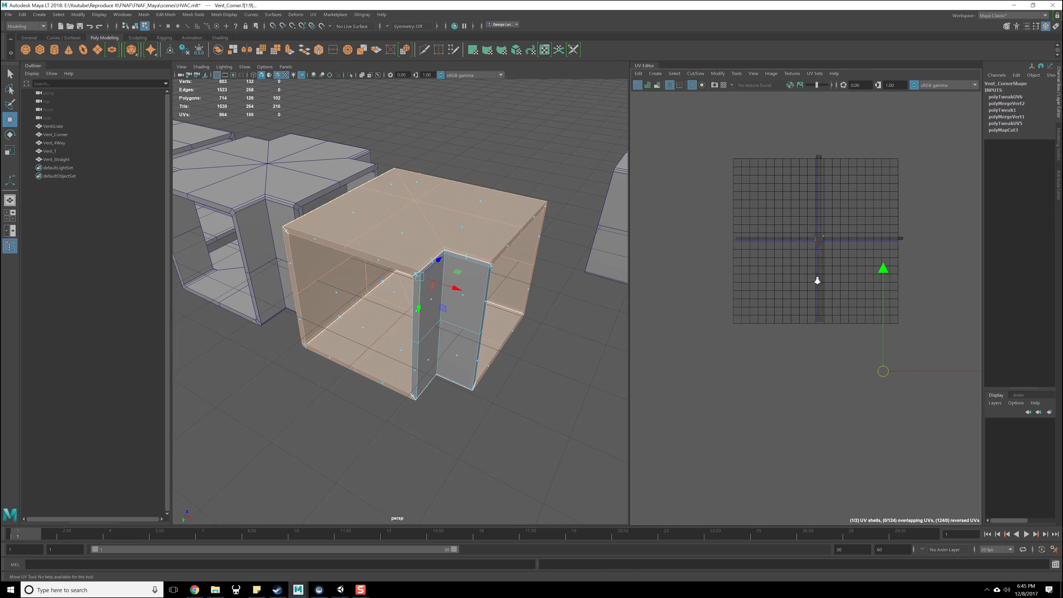
scroll(820, 289, "down", 3)
scroll(827, 300, "up", 6)
left_click_drag(730, 157, 853, 300)
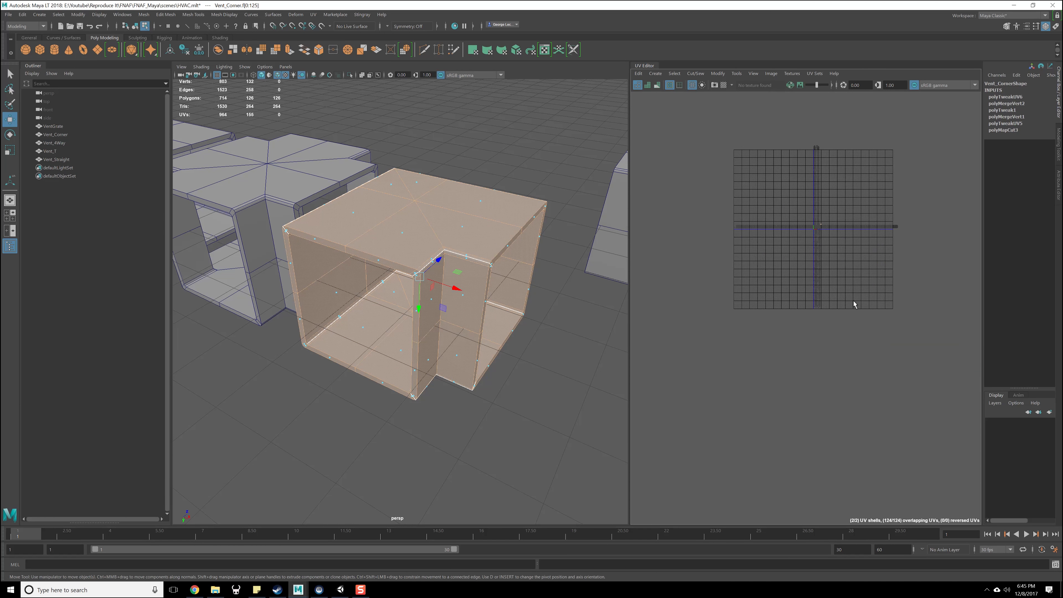
scroll(842, 295, "up", 3)
key("f")
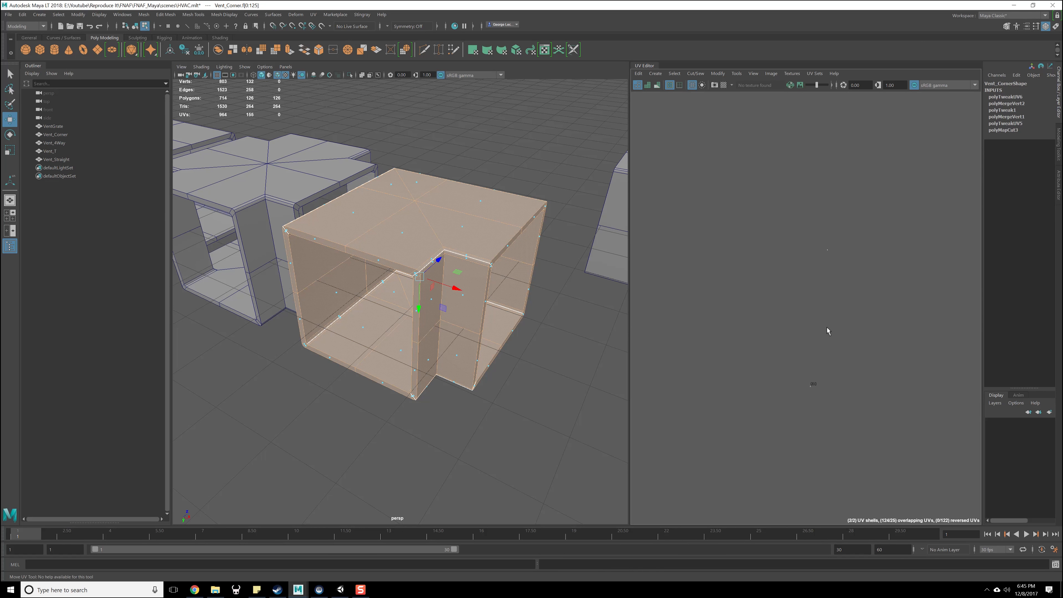
- Apply a planar UV projection from above to the whole corner vent
key("F8")
left_click(458, 353)
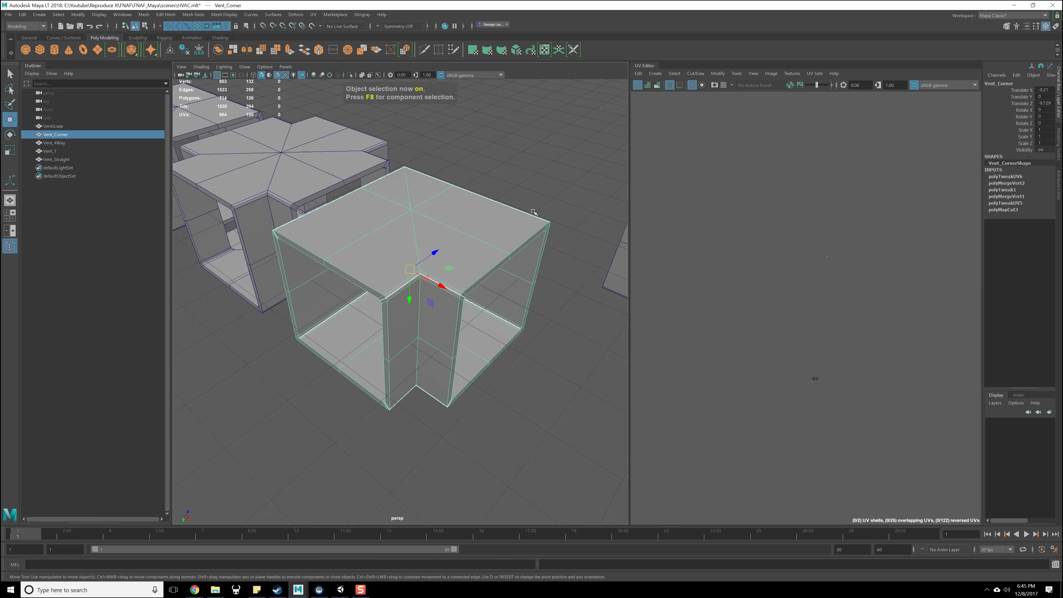
left_click(315, 14)
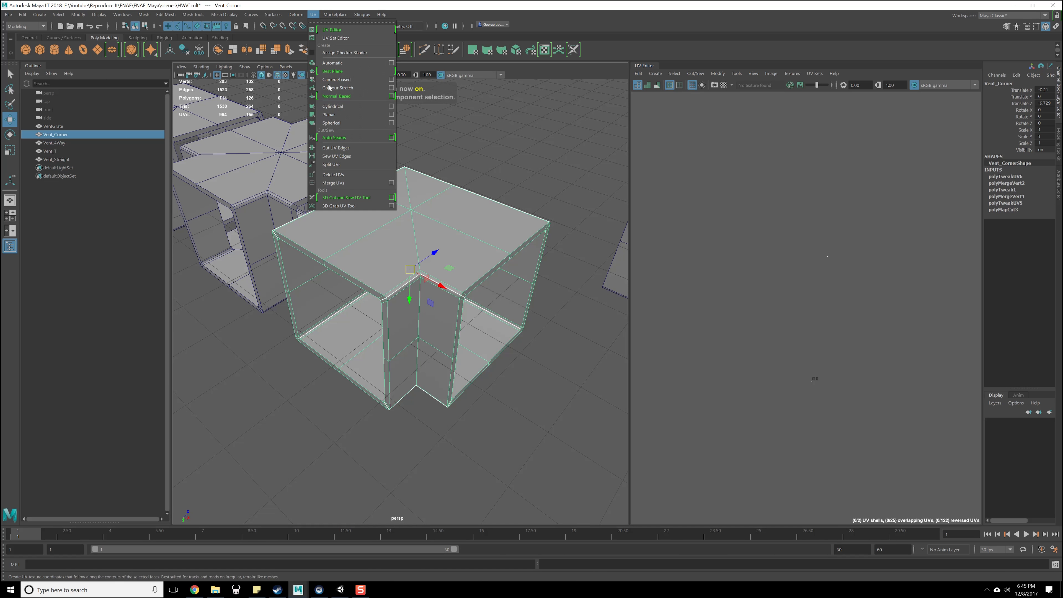
left_click(332, 115)
left_click_drag(389, 235, 444, 216, "alt")
key("q")
key("f")
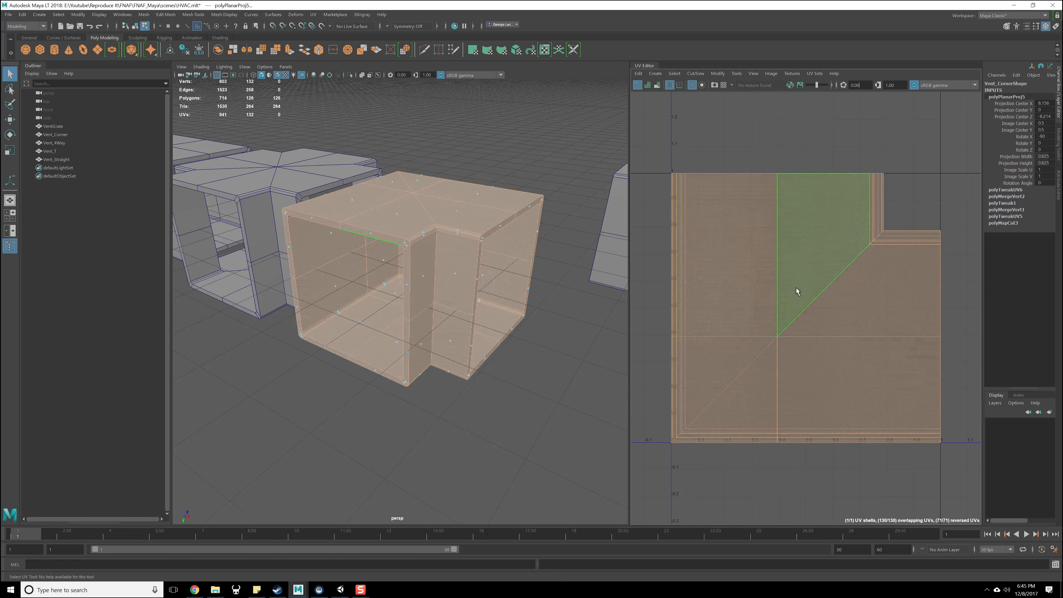
- Select the edge loops along the corner vent's inner and outer bevels
mouse_move(797, 288)
right_mouse_down()
mouse_move(771, 278)
mouse_move(793, 268)
right_mouse_up()
scroll(415, 351, "up", 6)
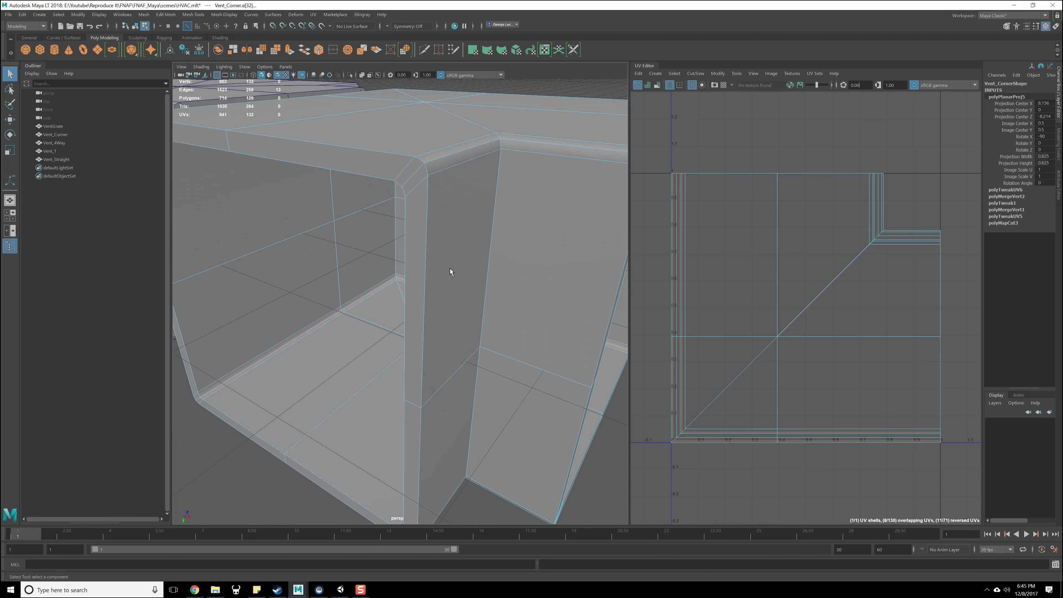
double_click(459, 162)
left_click_drag(459, 162, 491, 358, "alt")
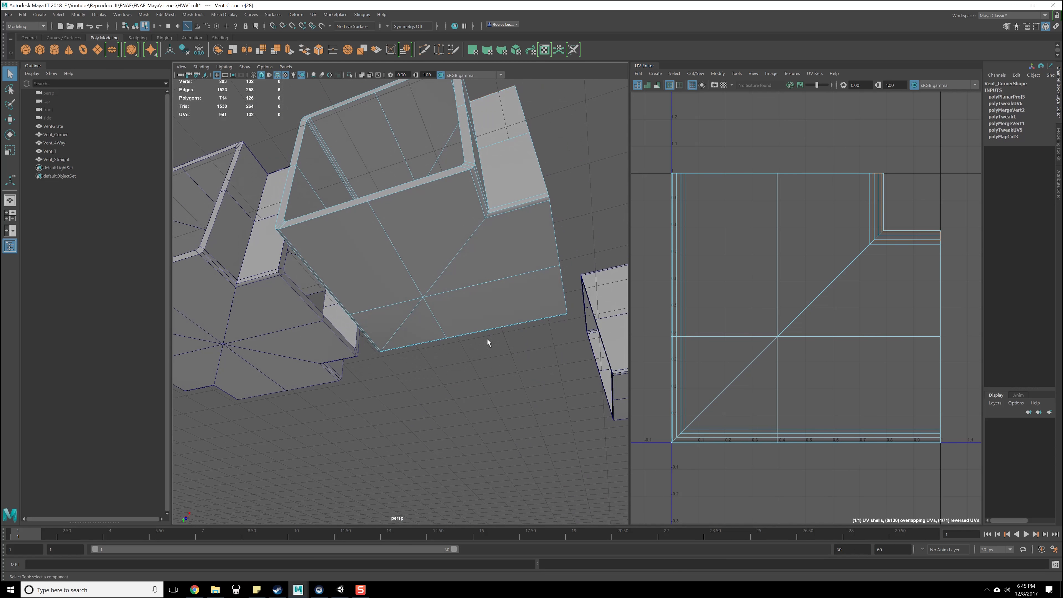
left_click_drag(478, 185, 460, 255, "alt")
double_click(449, 314, "shift")
- Cut an edge across the upper bevelled corner of the corner vent's rim with the Multi-Cut tool
left_click_drag(486, 296, 412, 293, "alt")
scroll(431, 197, "up", 3)
middle_click_drag(433, 193, 427, 223, "alt")
mouse_move(429, 210)
left_mouse_down("alt")
mouse_move(489, 214)
mouse_move(441, 222)
left_mouse_up("alt")
right_click_drag(476, 213, 459, 212, "shift")
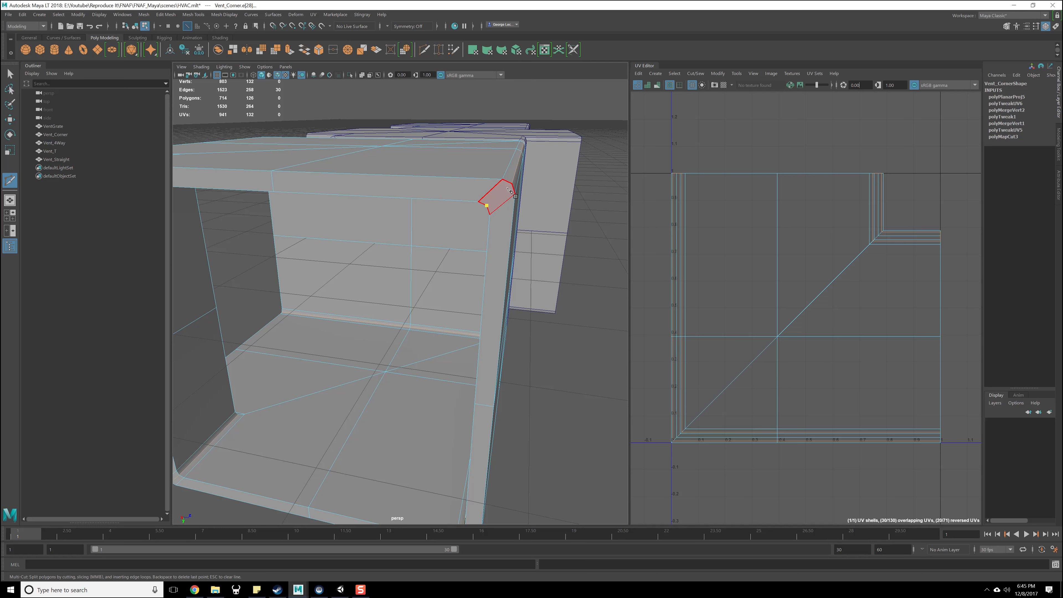
key("Return")
- Cut an edge across the lower bevelled rim corner from the inner vertex to the outer vertex
right_click_drag(521, 260, 521, 302, "alt")
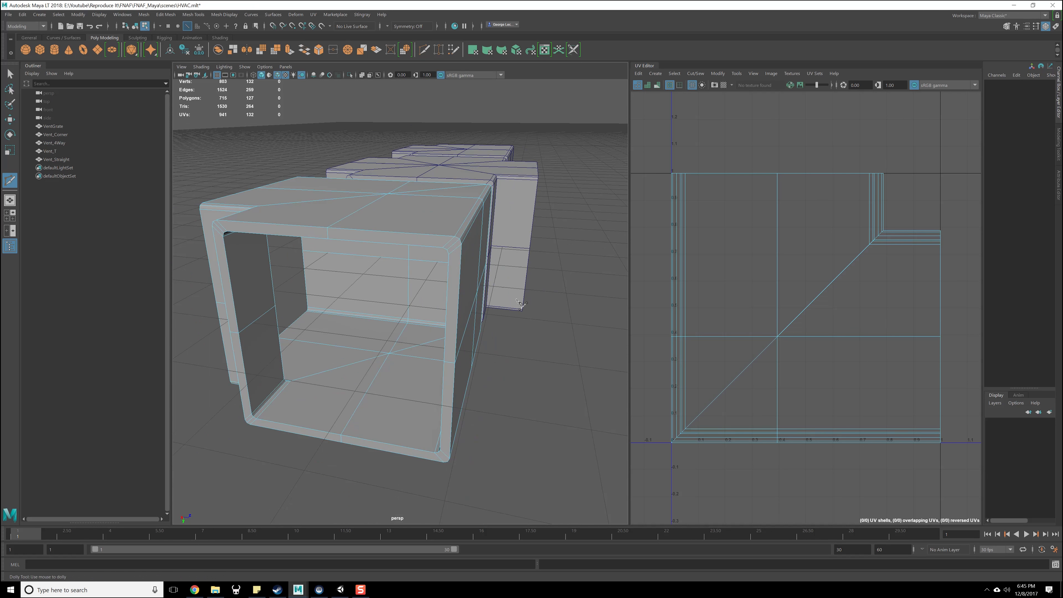
left_click_drag(517, 306, 544, 247, "alt")
scroll(541, 321, "up", 4)
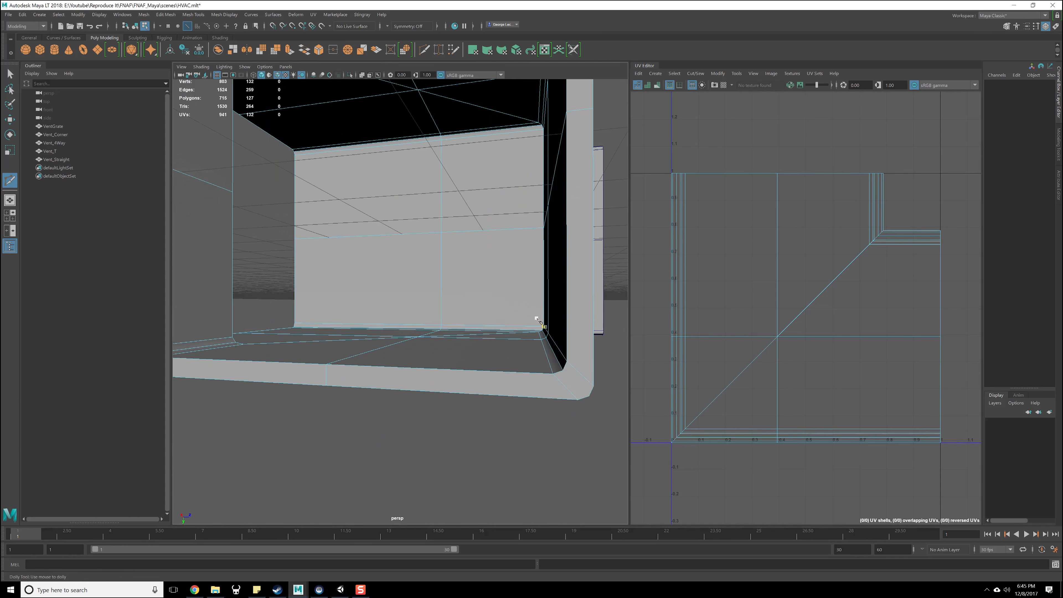
left_click_drag(541, 320, 523, 309, "alt")
middle_click_drag(523, 309, 531, 325, "alt")
scroll(531, 325, "down", 1)
left_click(495, 367)
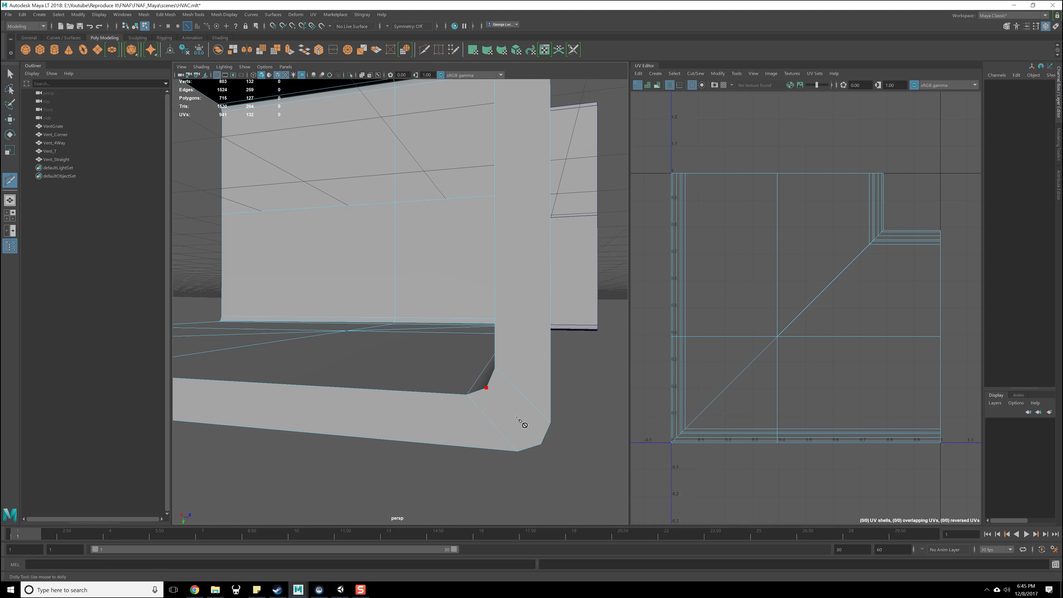
key("Return")
- Select the edge loops along the corner vent's inner and outer bevels and cut the UVs there
scroll(560, 398, "down", 4)
left_click_drag(560, 398, 364, 372, "alt")
scroll(363, 369, "down", 5)
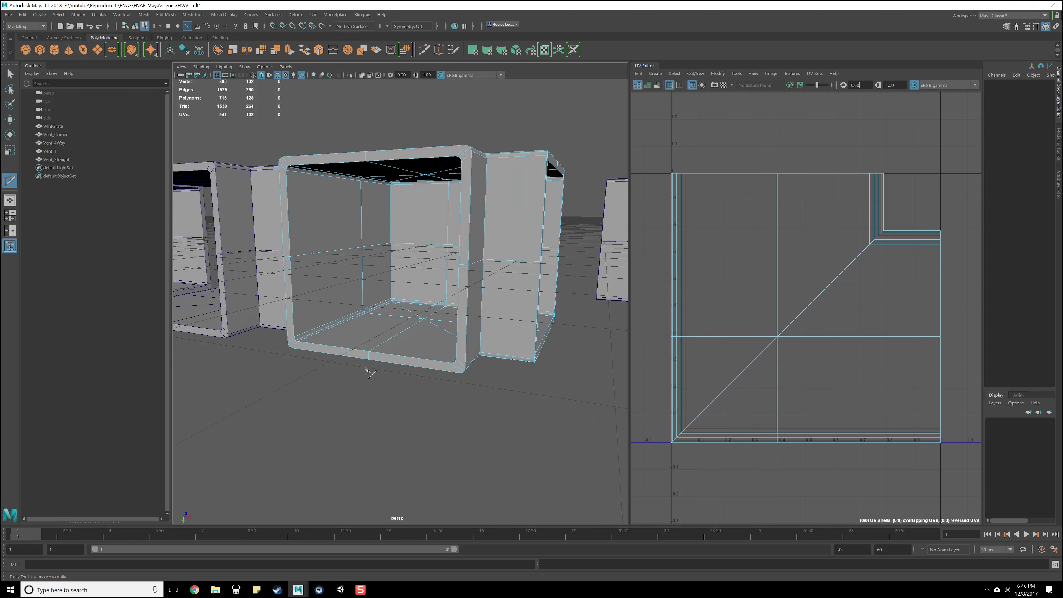
key("q")
scroll(466, 355, "up", 4)
middle_click_drag(486, 229, 474, 292, "alt")
right_click_drag(489, 258, 489, 253)
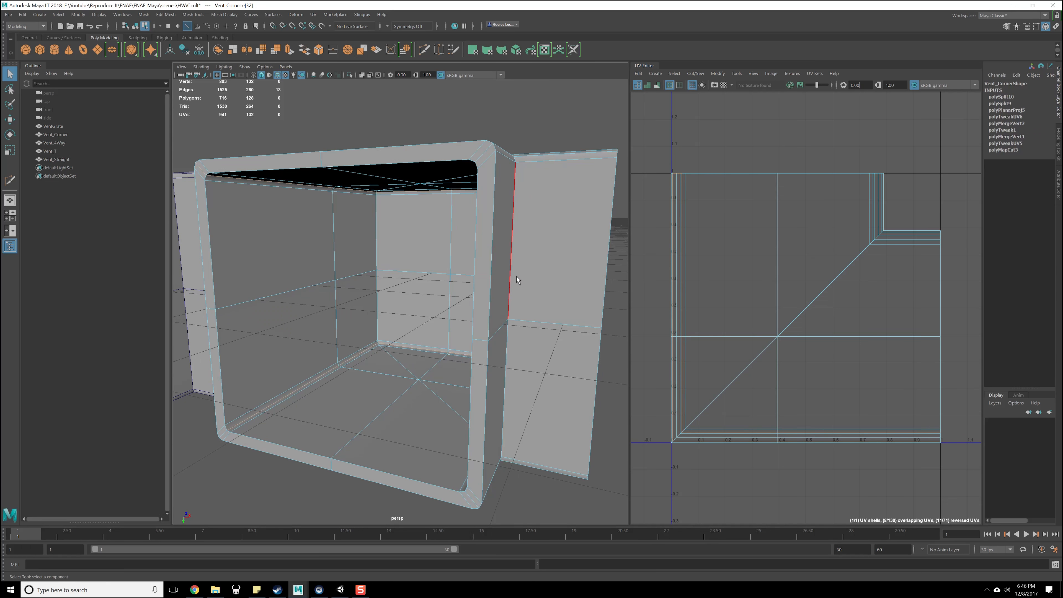
left_click_drag(517, 276, 455, 275, "alt")
left_click_drag(380, 266, 433, 328, "alt")
left_click(415, 241)
left_click_drag(415, 242, 363, 196, "alt")
double_click(359, 204, "shift")
left_click_drag(410, 224, 454, 308, "alt")
mouse_move(716, 270)
right_mouse_down("shift")
mouse_move(714, 283)
mouse_move(749, 270)
mouse_move(723, 281)
right_mouse_up("shift")
- Select the corner vent's two large UV shells and unfold them
right_click(759, 269)
left_click(721, 254)
left_click(816, 316)
right_click_drag(823, 304, 732, 306, "shift")
scroll(771, 334, "down", 6)
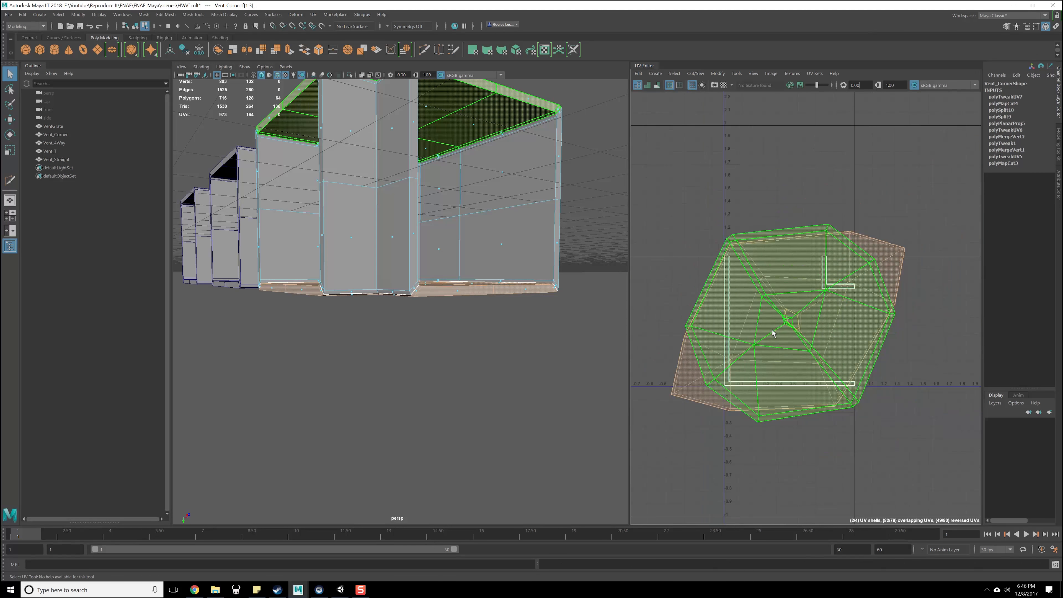
- Move the two unfolded shells above the narrow L-shaped shells and separate them from each other
key("w")
left_click_drag(794, 326, 781, 215)
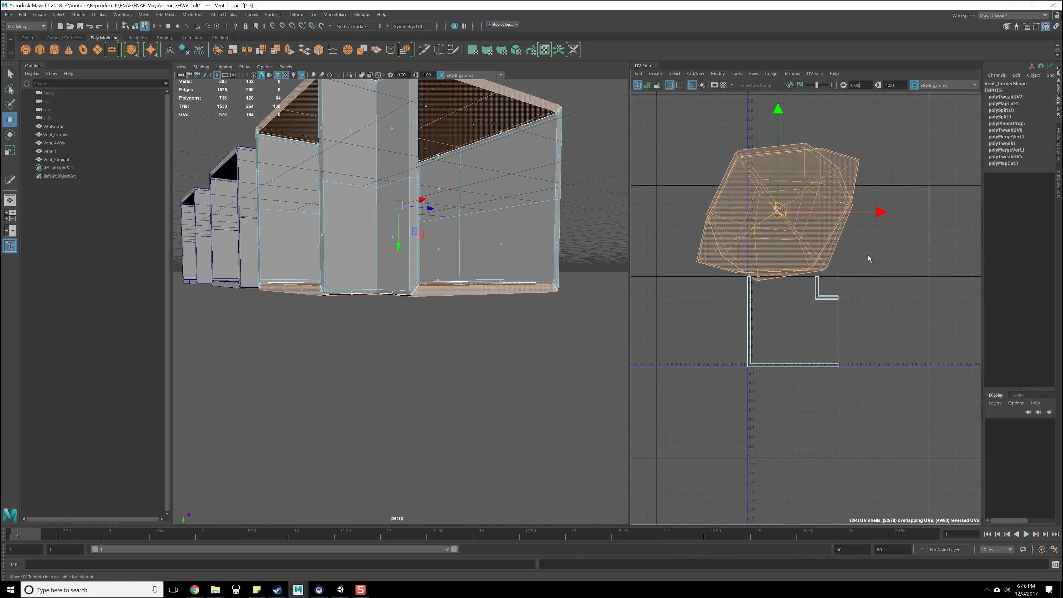
left_click(869, 257)
scroll(843, 247, "up", 3)
middle_click_drag(804, 223, 834, 275, "alt")
left_click(834, 275)
left_click_drag(793, 252, 936, 377)
- Select the edge loops around the rims of the corner vent's two openings and cut the UVs there
mouse_move(562, 291)
left_mouse_down("alt")
mouse_move(519, 282)
mouse_move(536, 299)
mouse_move(498, 310)
mouse_move(570, 286)
mouse_move(473, 298)
mouse_move(548, 299)
left_mouse_up("alt")
scroll(402, 260, "up", 3)
left_click_drag(389, 260, 335, 285, "alt")
right_click_drag(379, 192, 375, 169)
left_click(360, 131)
left_click_drag(510, 195, 398, 386, "alt")
left_click(458, 377)
middle_click_drag(682, 322, 698, 353, "alt")
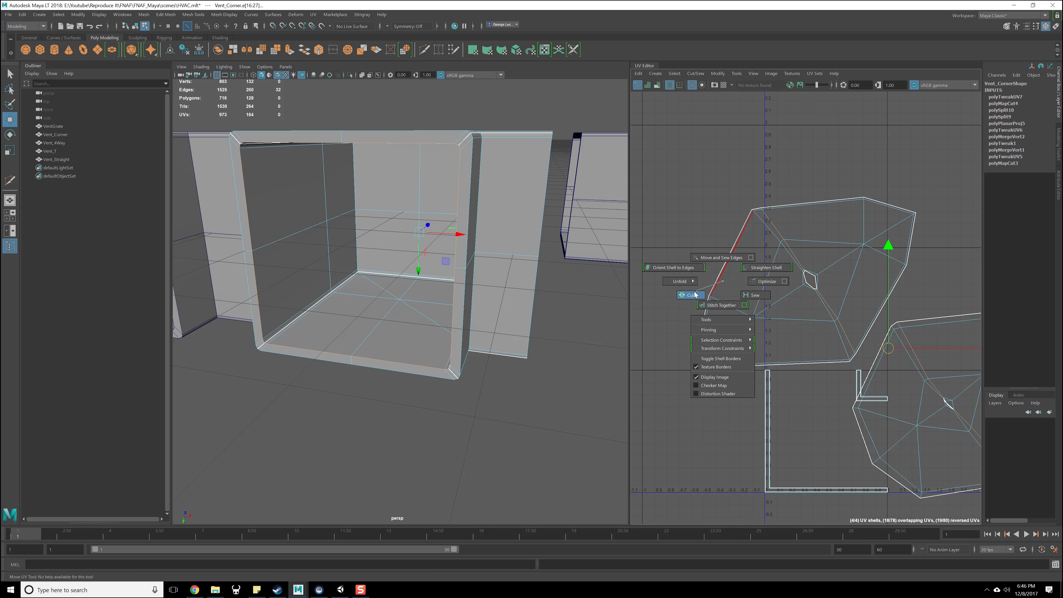
- Select all of the corner vent's UV shells and unfold them
scroll(768, 310, "down", 3)
middle_click_drag(800, 313, 754, 299, "alt")
right_click_drag(729, 290, 754, 312)
left_click_drag(666, 205, 867, 406)
right_click_drag(898, 275, 814, 281, "shift")
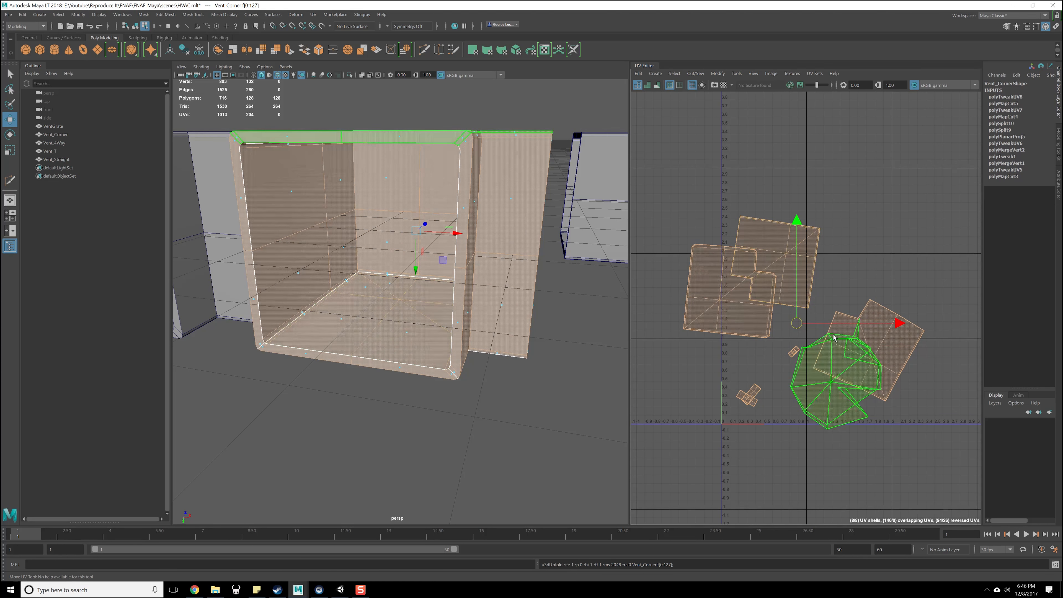
- Move the corner vent's four large UV shells apart so that they no longer overlap
scroll(857, 297, "up", 2)
middle_click_drag(856, 297, 840, 266, "alt")
left_click(896, 293)
left_click_drag(870, 329, 899, 218)
left_click(764, 214)
left_click_drag(753, 221, 777, 161)
left_click(718, 273)
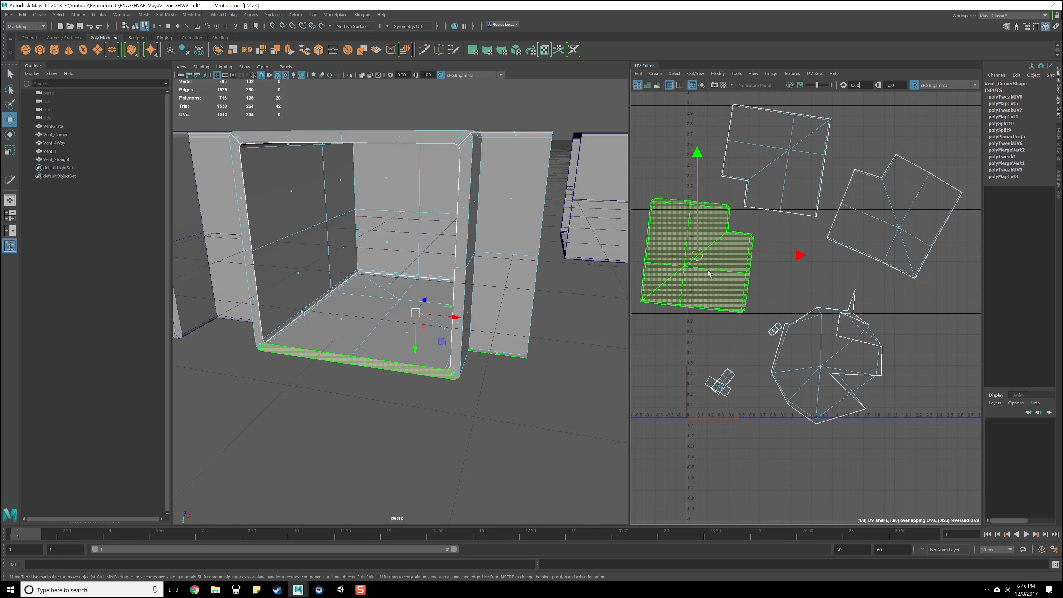
left_click_drag(696, 251, 643, 199)
left_click(800, 368)
left_click_drag(816, 357, 824, 391)
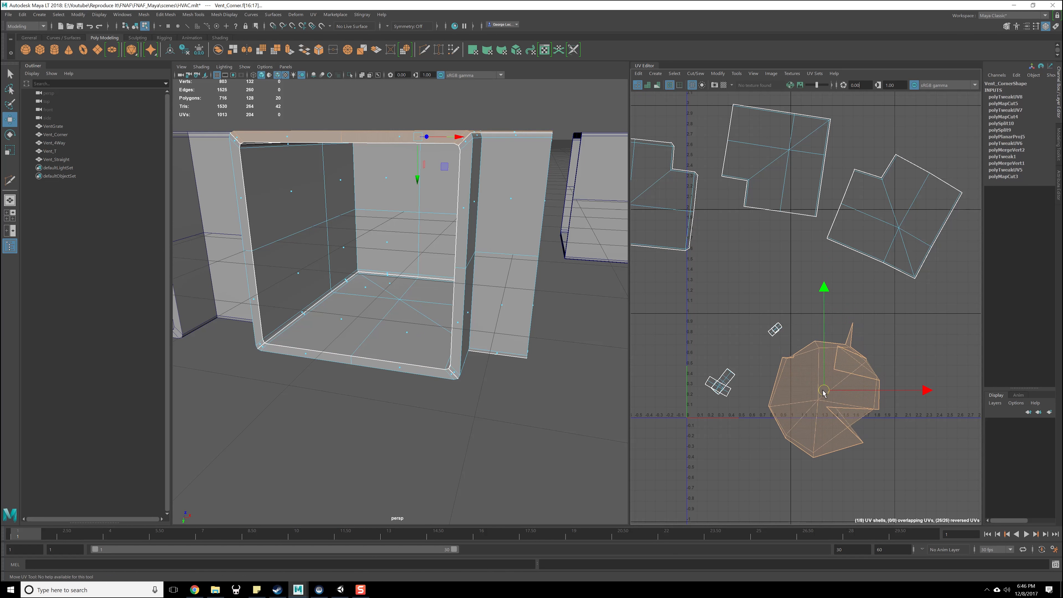
- Unfold the corner vent's remaining distorted, rounded UV shell again
left_click_drag(404, 308, 435, 335, "alt")
right_click_drag(435, 335, 473, 326, "alt")
left_click_drag(473, 326, 461, 348, "alt")
left_click_drag(348, 320, 603, 408, "alt")
right_click_drag(871, 340, 789, 340, "shift")
- Examine which inner and outer wall faces of the corner vent belong to the small UV shells
left_click_drag(485, 384, 563, 335, "alt")
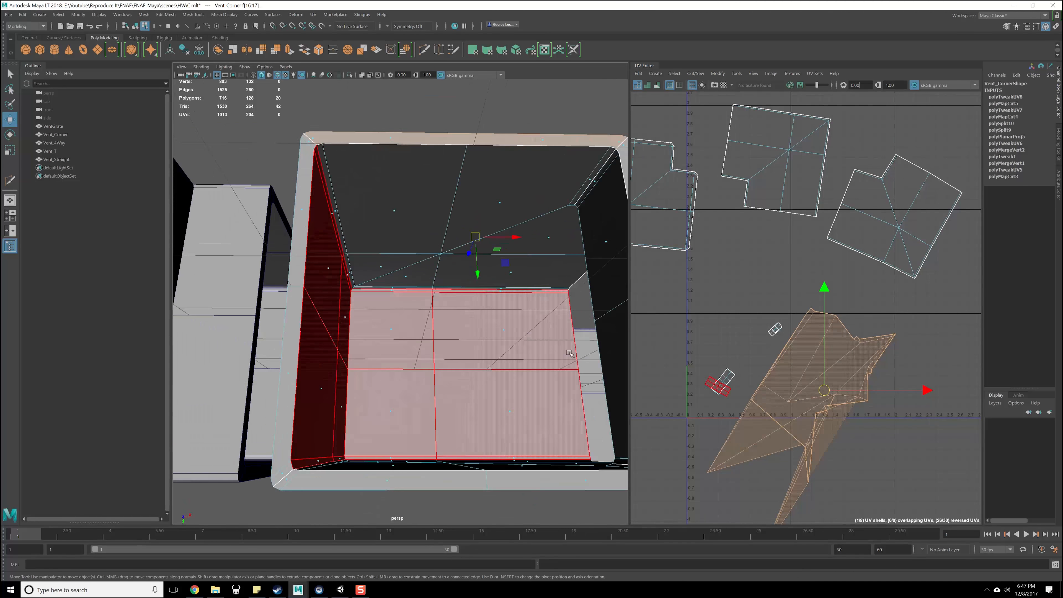
scroll(563, 268, "up", 3)
middle_click_drag(571, 247, 520, 327, "alt")
left_click_drag(440, 367, 489, 188, "alt")
left_click(489, 188)
middle_click_drag(528, 316, 494, 308, "alt")
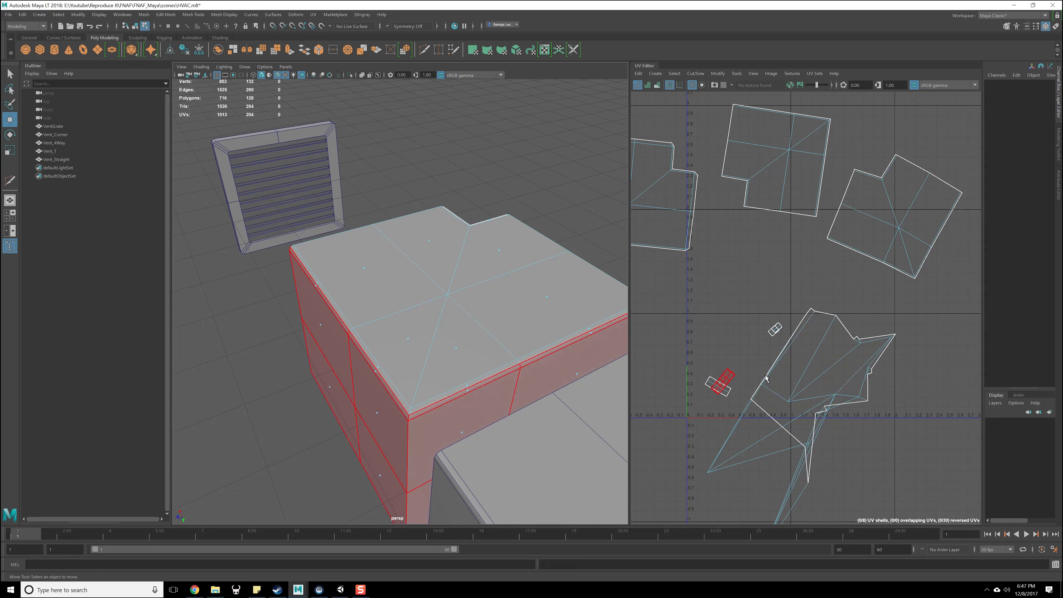
left_click(774, 331)
left_click(721, 383)
left_click_drag(502, 402, 516, 370, "alt")
scroll(511, 378, "down", 3)
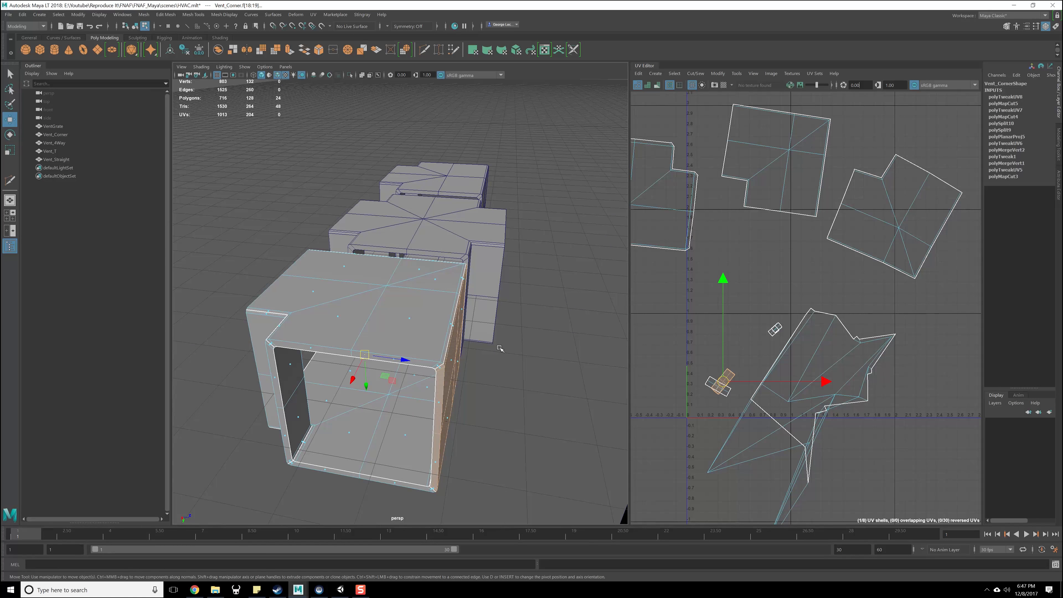
key("F8")
key("F8")
left_click(531, 385)
left_click(444, 324)
left_click(313, 18)
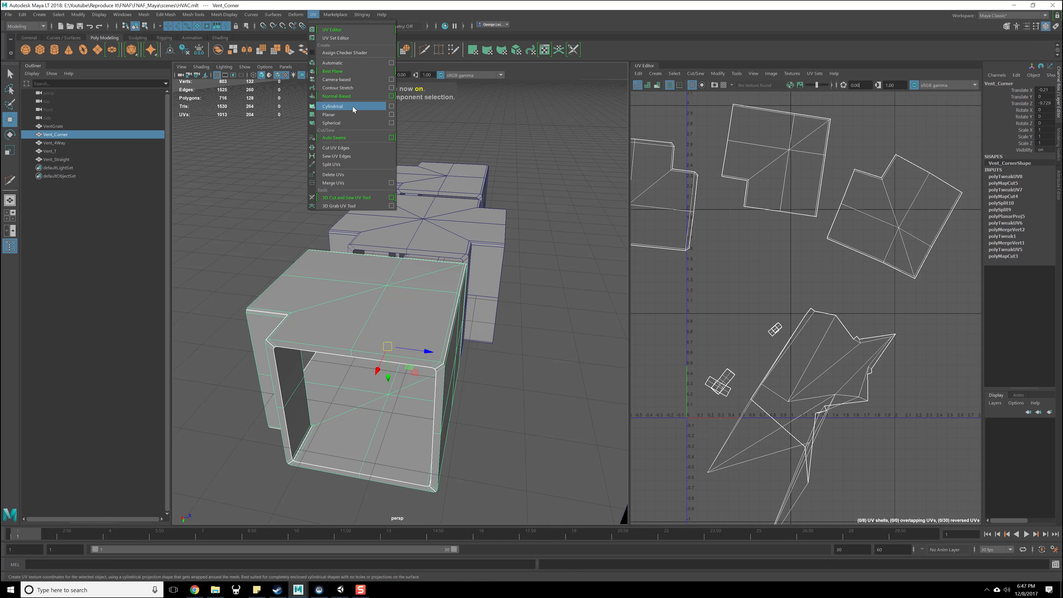
left_click(391, 115)
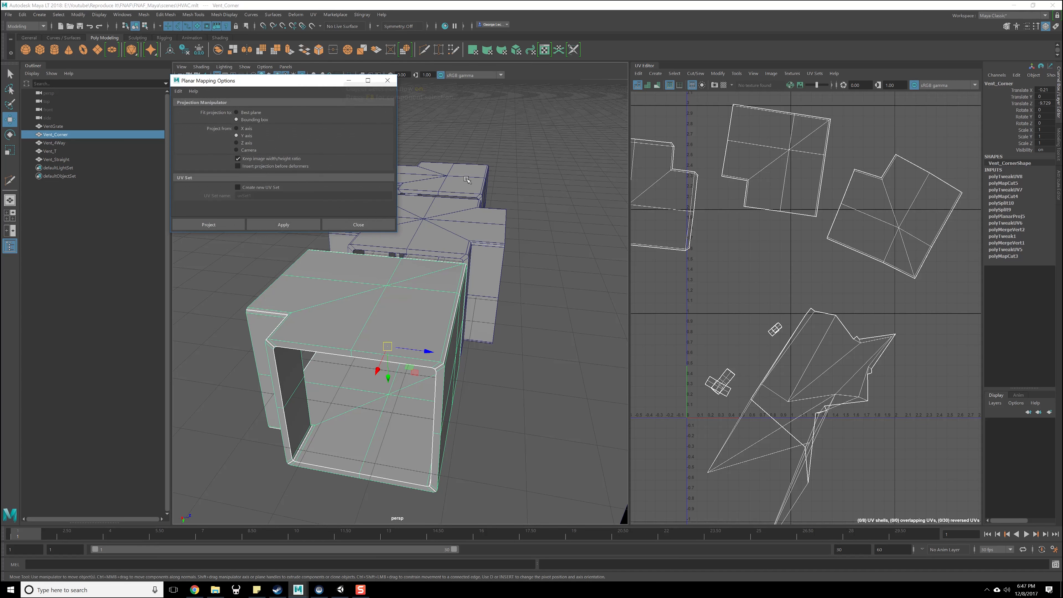
left_click(366, 229)
- Select all of the corner vent's vertices and merge them with a distance threshold of 0.01
left_click_drag(402, 268, 357, 308, "alt")
right_click_drag(357, 308, 329, 308)
left_click_drag(334, 304, 282, 331, "alt")
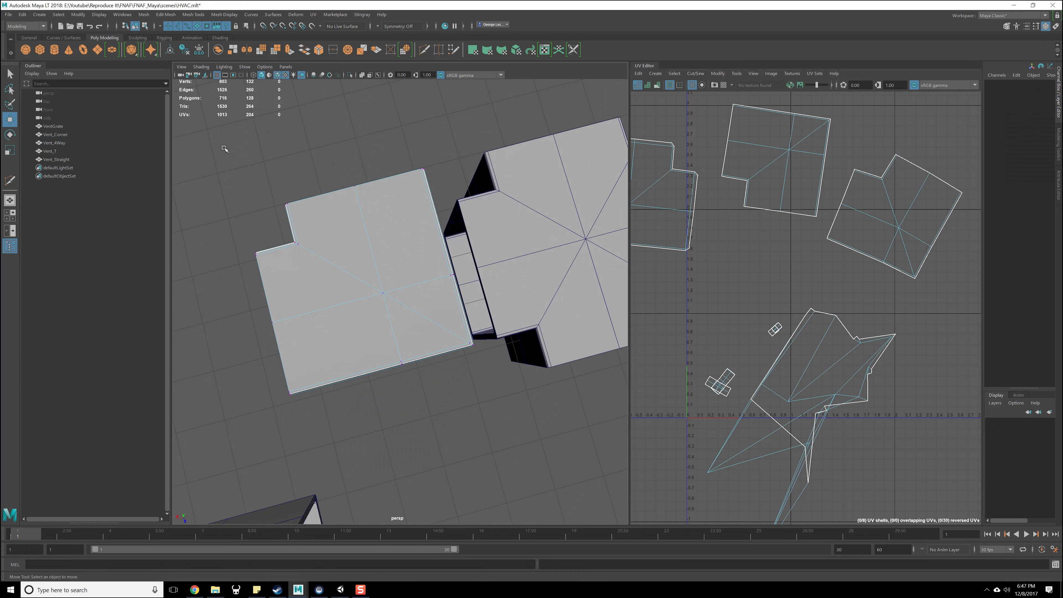
left_click_drag(225, 149, 544, 462)
right_click_drag(468, 389, 429, 395)
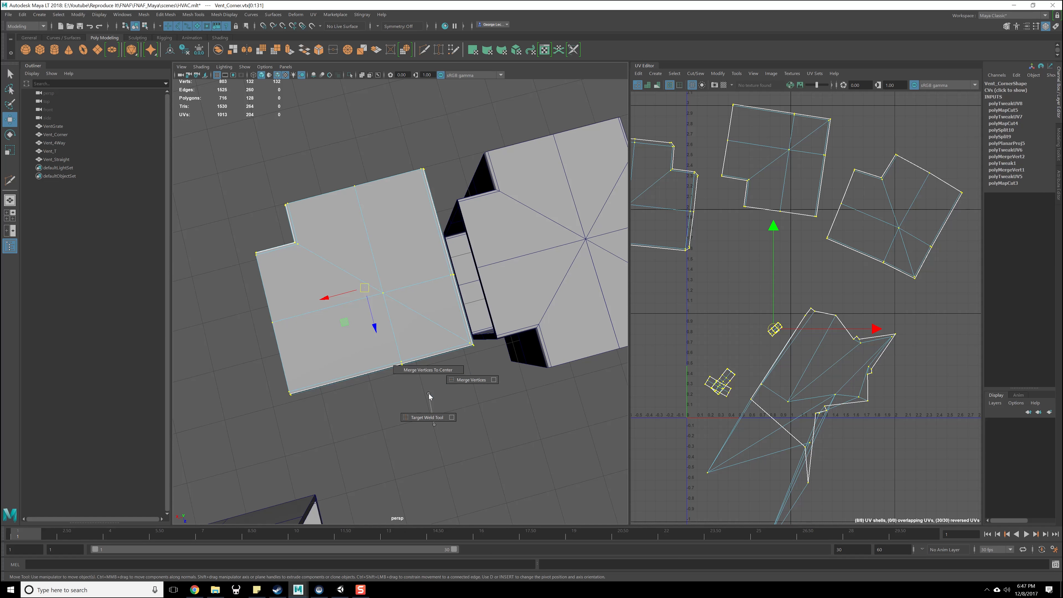
left_click_drag(477, 384, 494, 364, "alt")
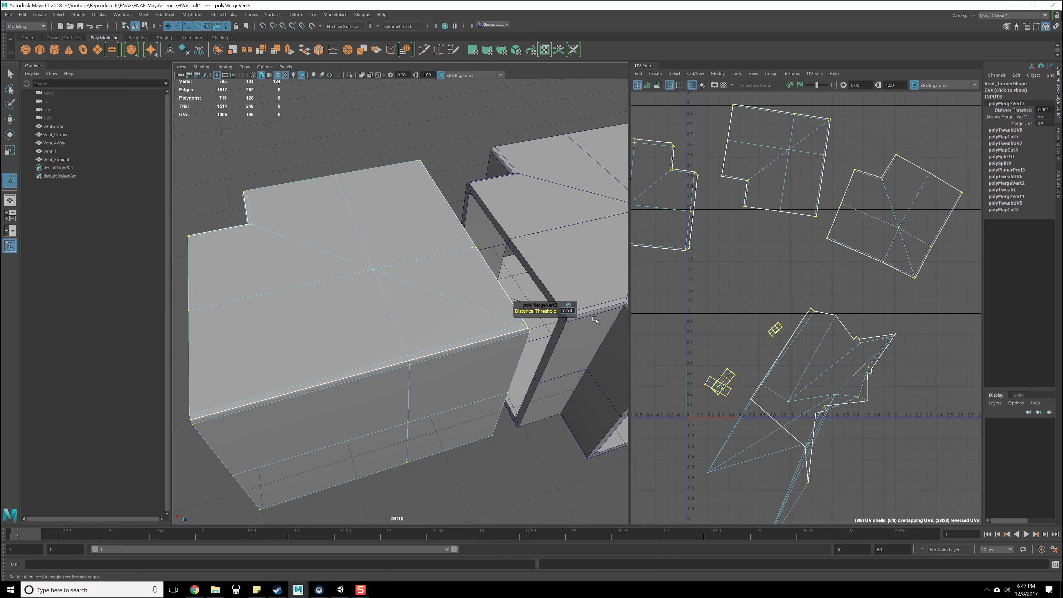
left_click_drag(457, 390, 492, 382, "alt")
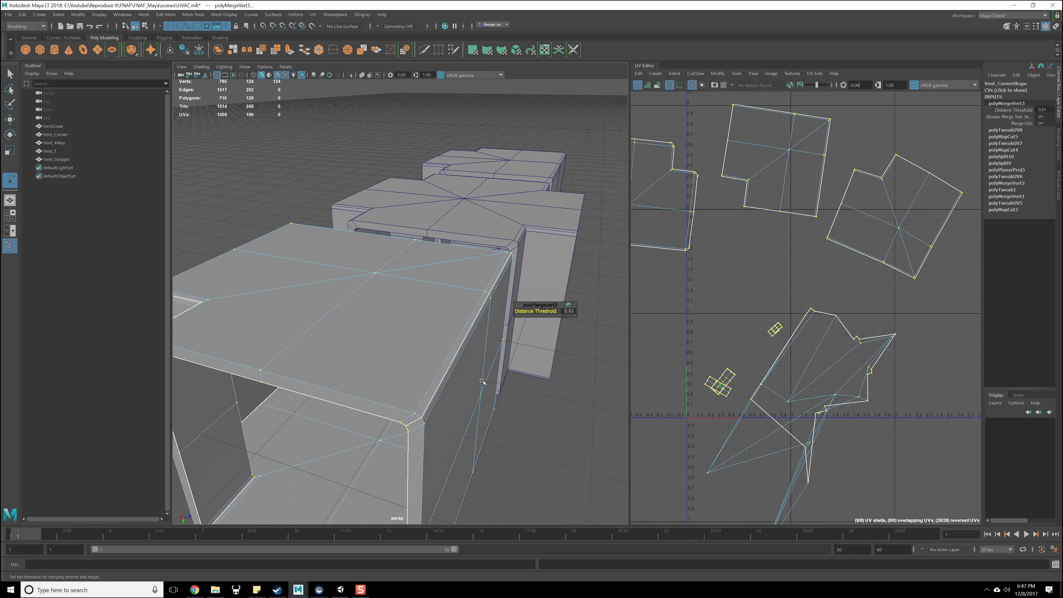
- Return to object selection and apply a new planar UV projection to the whole corner vent
key("F8")
left_click(520, 439)
left_click(429, 375)
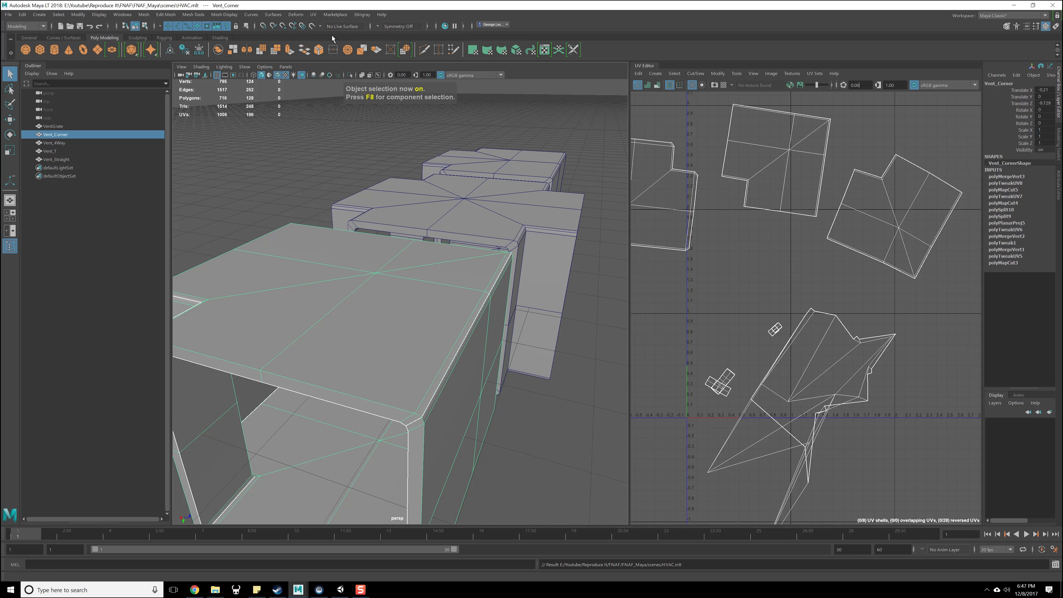
left_click(314, 15)
left_click(335, 114)
key("f")
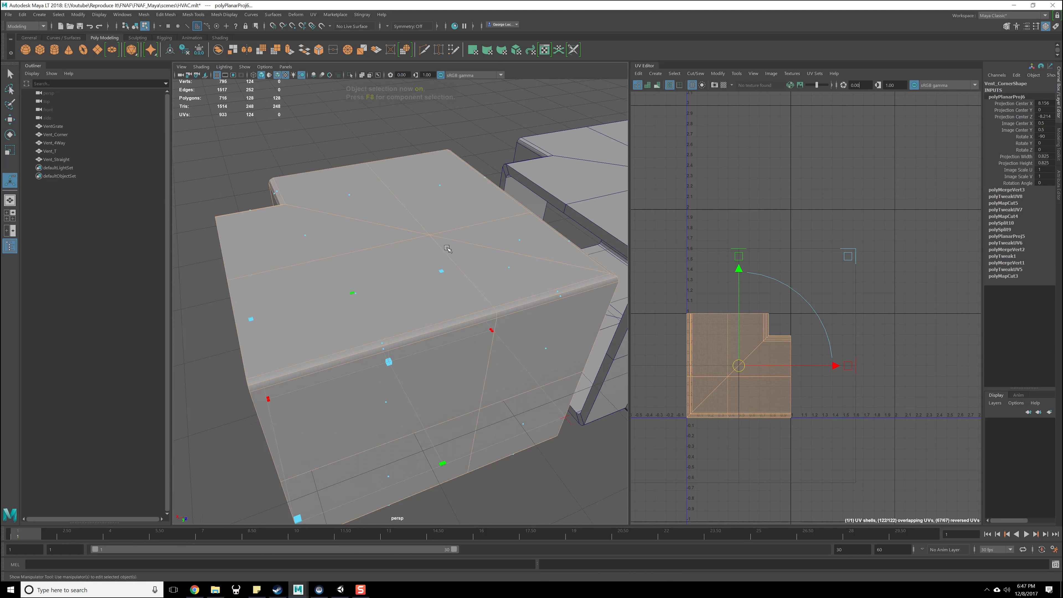
- Select the edge loops along the corner vent's inner and outer wall borders and cut the UVs along them
middle_click_drag(451, 324, 518, 286, "alt")
scroll(424, 299, "up", 1)
right_click_drag(423, 302, 423, 279)
left_click_drag(449, 302, 428, 298, "alt")
double_click(427, 295)
left_click_drag(526, 299, 439, 323, "alt")
left_click_drag(472, 365, 427, 335, "alt")
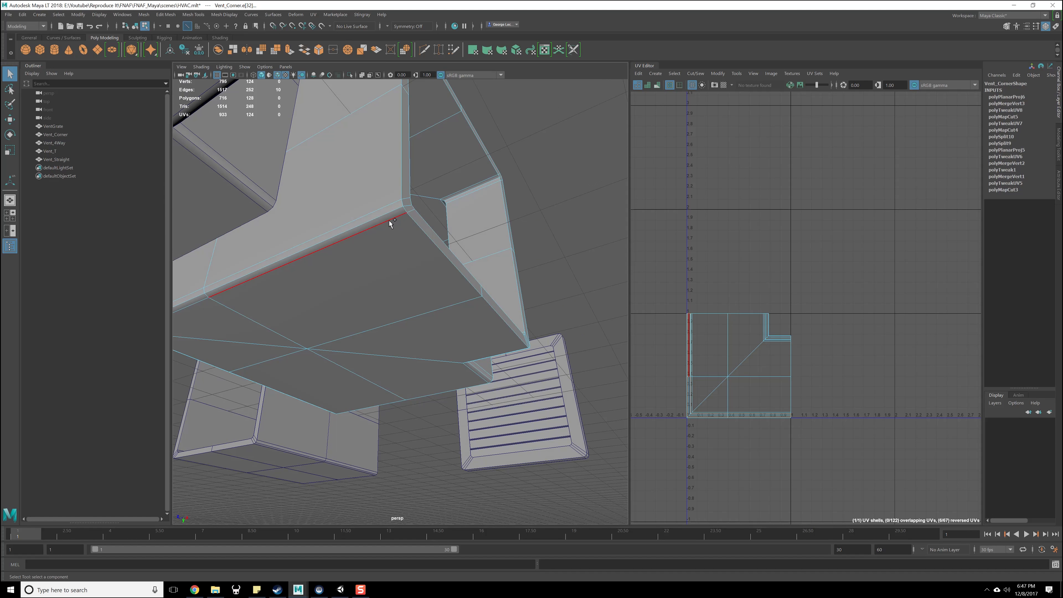
left_click_drag(387, 216, 433, 324, "alt")
double_click(339, 343, "shift")
double_click(339, 295, "shift")
left_click_drag(256, 453, 466, 331, "alt")
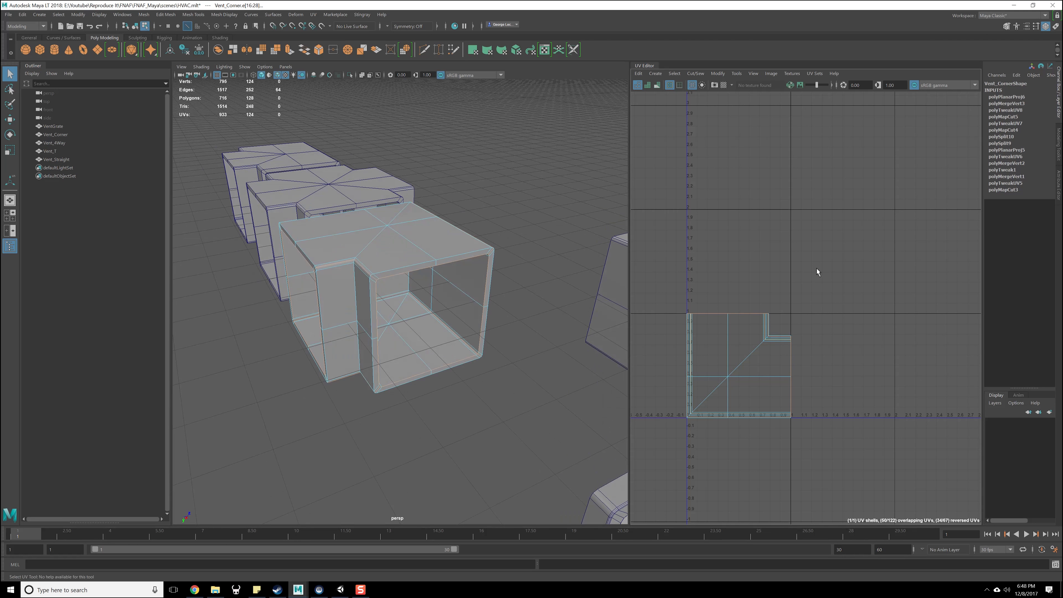
right_click_drag(779, 270, 749, 282, "shift")
- Select all of the corner vent's newly cut UVs and unfold them
left_click_drag(662, 260, 843, 456)
right_click_drag(848, 320, 756, 323, "shift")
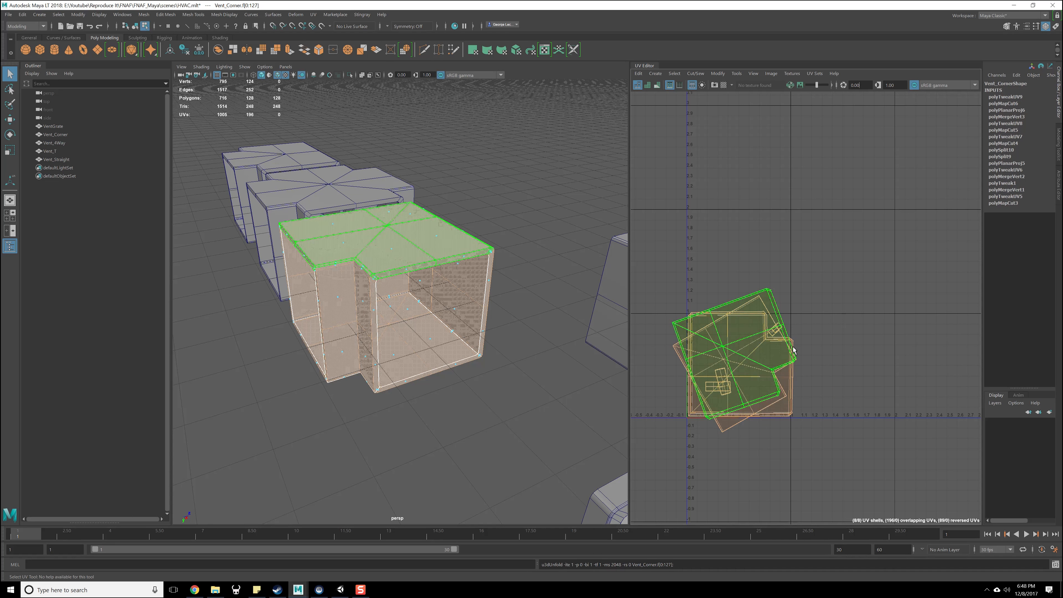
left_click(845, 359)
- Orient all of the corner vent's UV shells to the axes and lay them out without overlap
left_click_drag(844, 431, 844, 431)
right_click_drag(858, 386, 863, 453, "shift")
right_click_drag(851, 341, 780, 357, "shift")
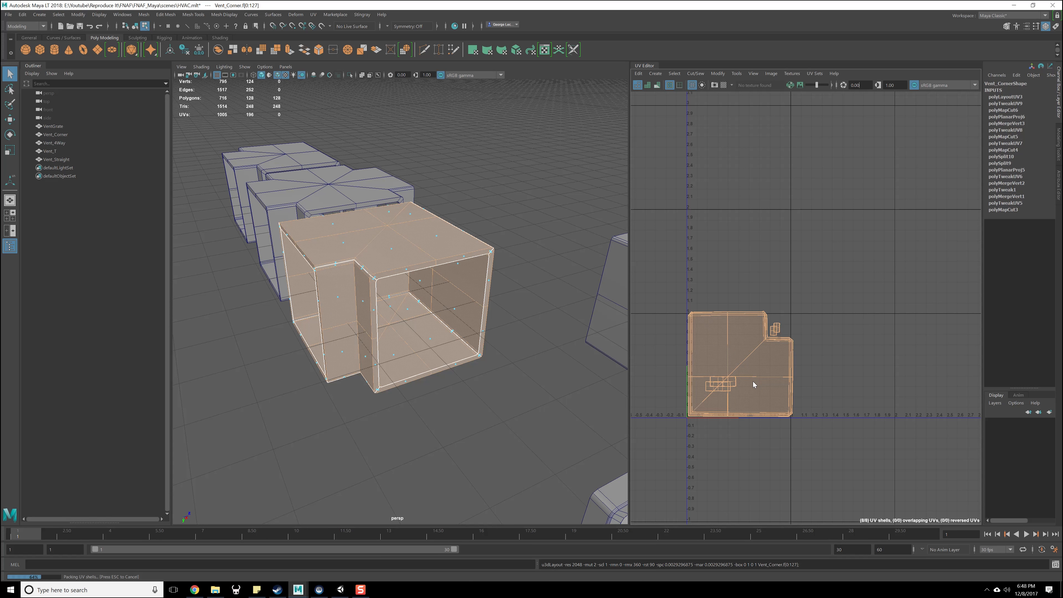
scroll(803, 370, "up", 10)
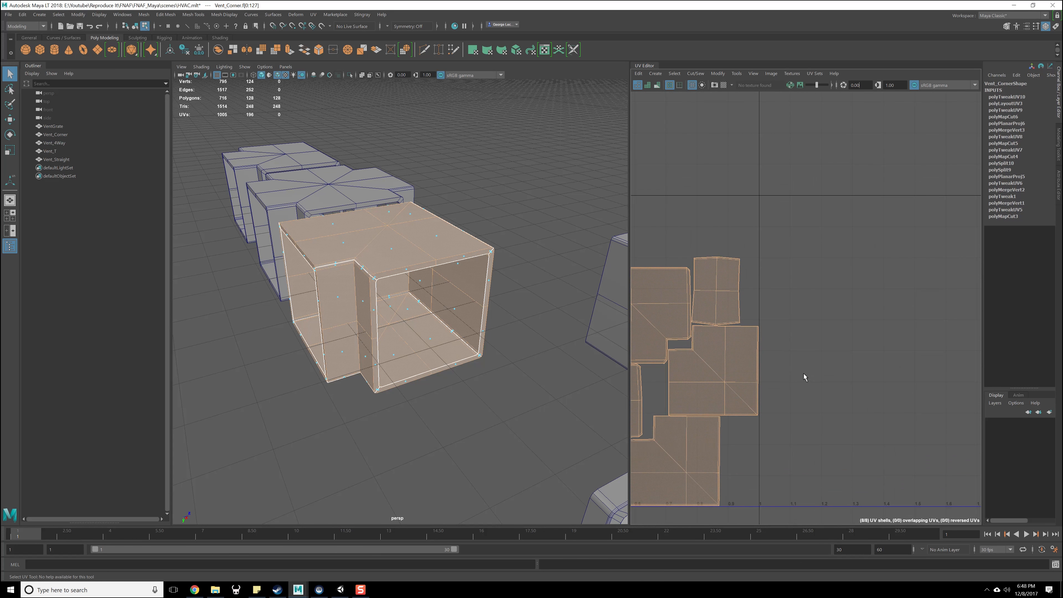
scroll(763, 335, "up", 3)
- Examine the laid-out shells to find which wall of the corner vent the smallest shell belongs to
left_click(763, 335)
scroll(796, 252, "up", 4)
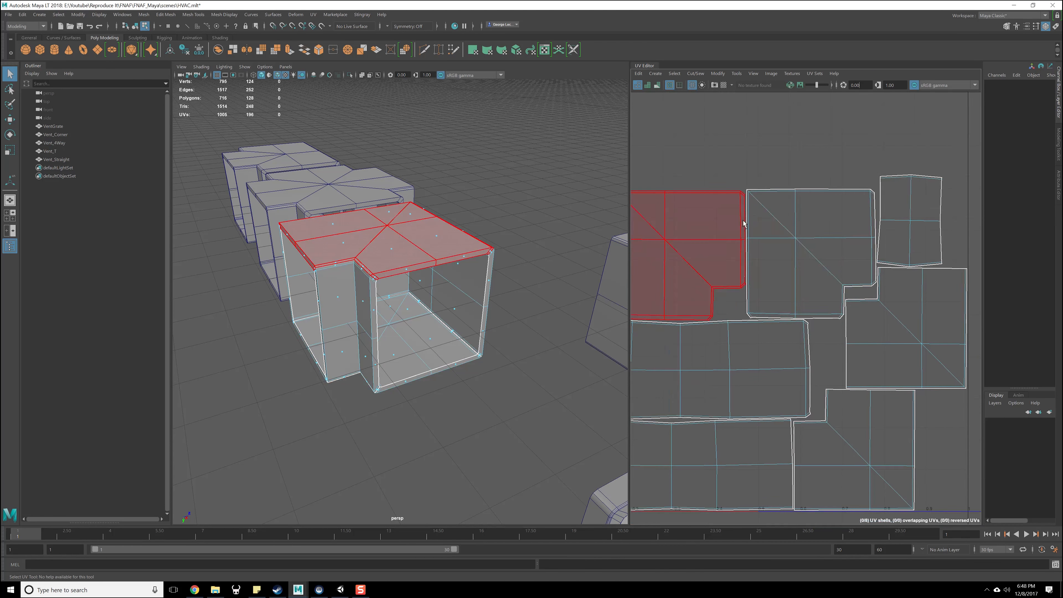
middle_click_drag(929, 220, 884, 262, "alt")
left_click(890, 261)
middle_click_drag(442, 360, 526, 330, "alt")
left_click_drag(526, 331, 581, 339, "alt")
scroll(883, 299, "up", 1)
scroll(885, 299, "up", 3)
- Cut the small inner wall shell at its rim edge and orient the shell, rotating it 90 degrees
right_click_drag(886, 295, 888, 271)
left_click(868, 187)
middle_click_drag(868, 187, 867, 306, "alt")
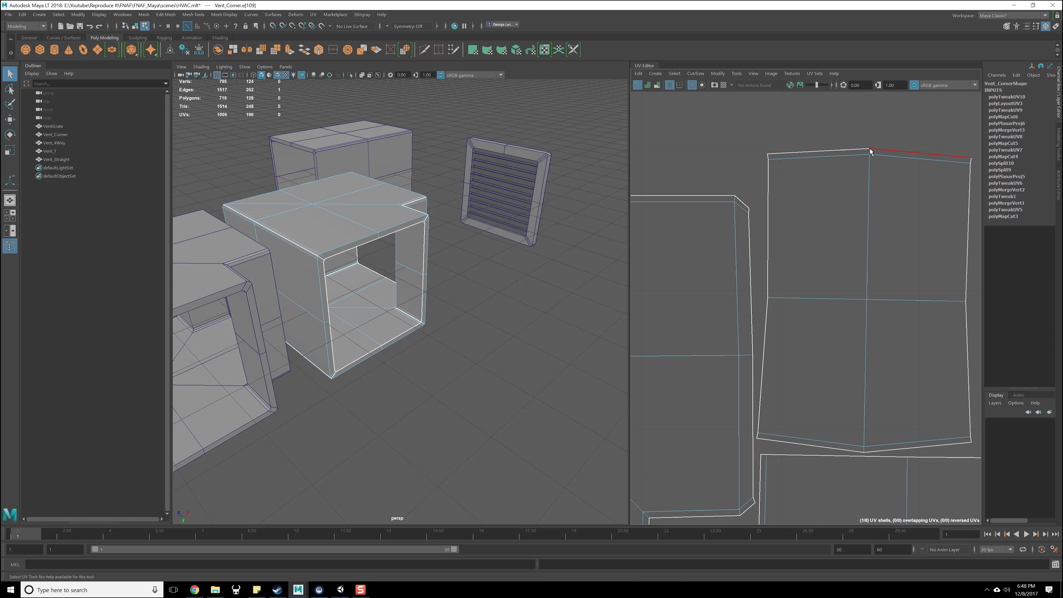
right_click_drag(899, 214, 815, 226)
left_click(887, 212)
middle_click_drag(879, 301, 856, 267, "alt")
right_click_drag(864, 251, 855, 369, "shift")
right_click_drag(873, 311, 825, 337, "shift")
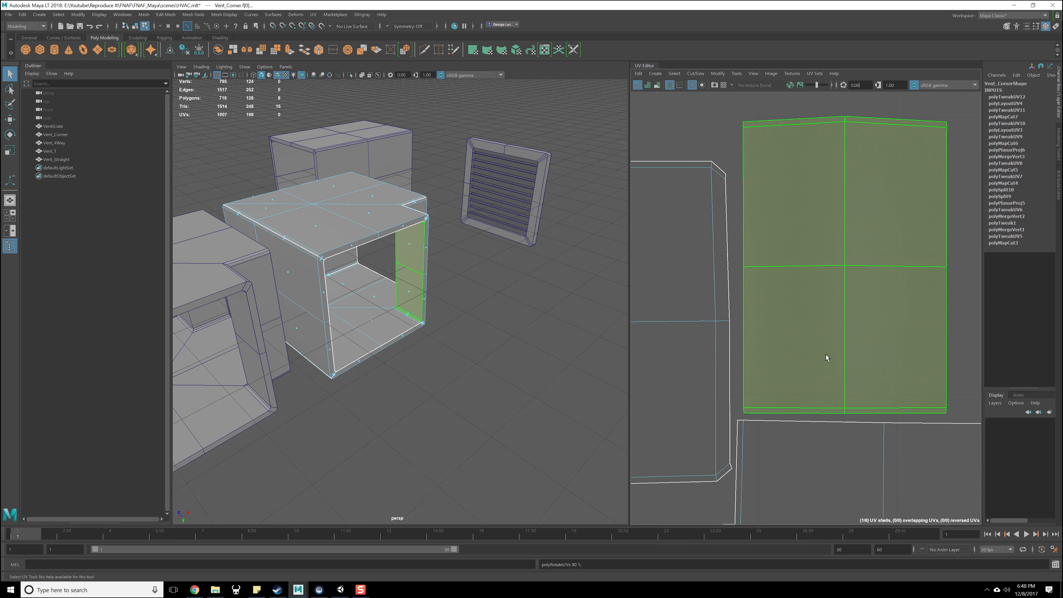
- Straighten the UVs of the small inner wall shell into a clean rectangle
middle_click_drag(811, 425, 850, 320, "alt")
scroll(850, 320, "down", 2)
middle_click_drag(850, 218, 801, 380, "alt")
scroll(811, 381, "up", 6)
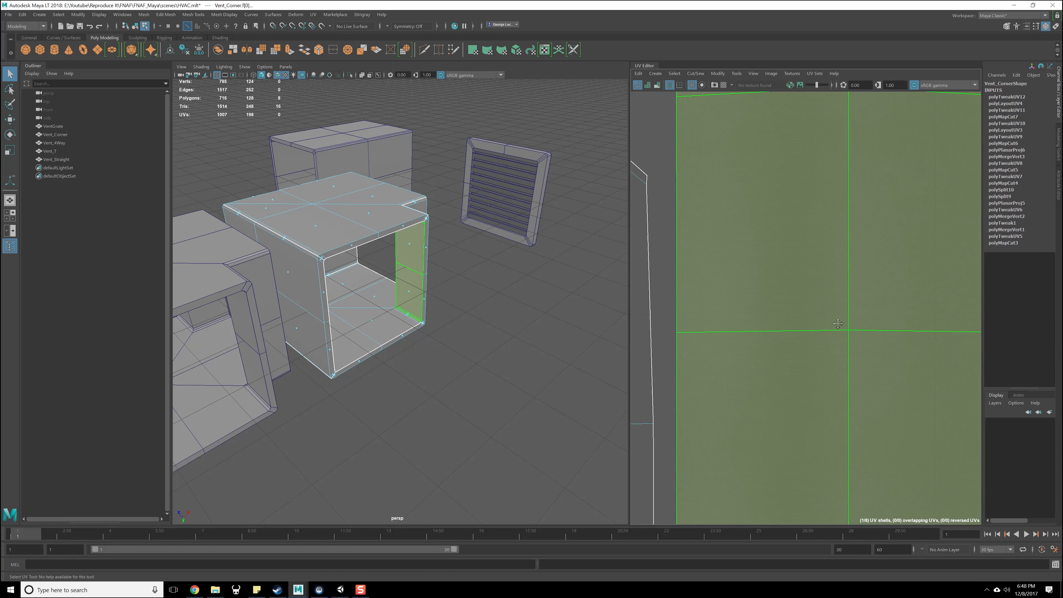
middle_click_drag(841, 321, 813, 122, "alt")
scroll(837, 325, "up", 4)
mouse_move(834, 385)
middle_mouse_down("alt")
mouse_move(837, 325)
mouse_move(845, 394)
middle_mouse_up("alt")
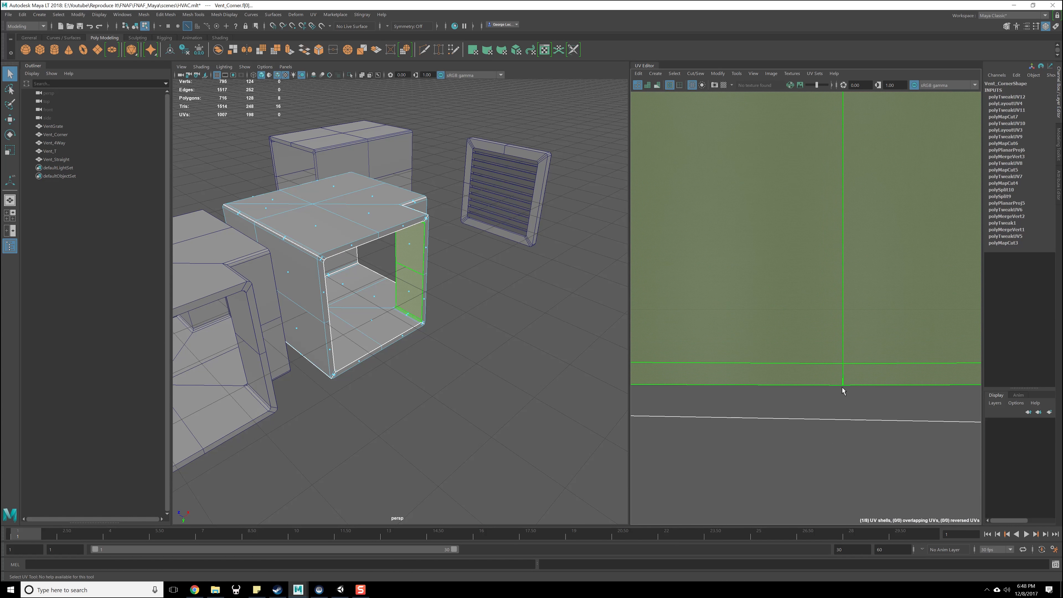
middle_click_drag(836, 313, 842, 420, "alt")
scroll(813, 381, "down", 8)
middle_click_drag(820, 320, 817, 346, "alt")
scroll(817, 346, "down", 1)
right_click_drag(823, 320, 823, 465, "shift")
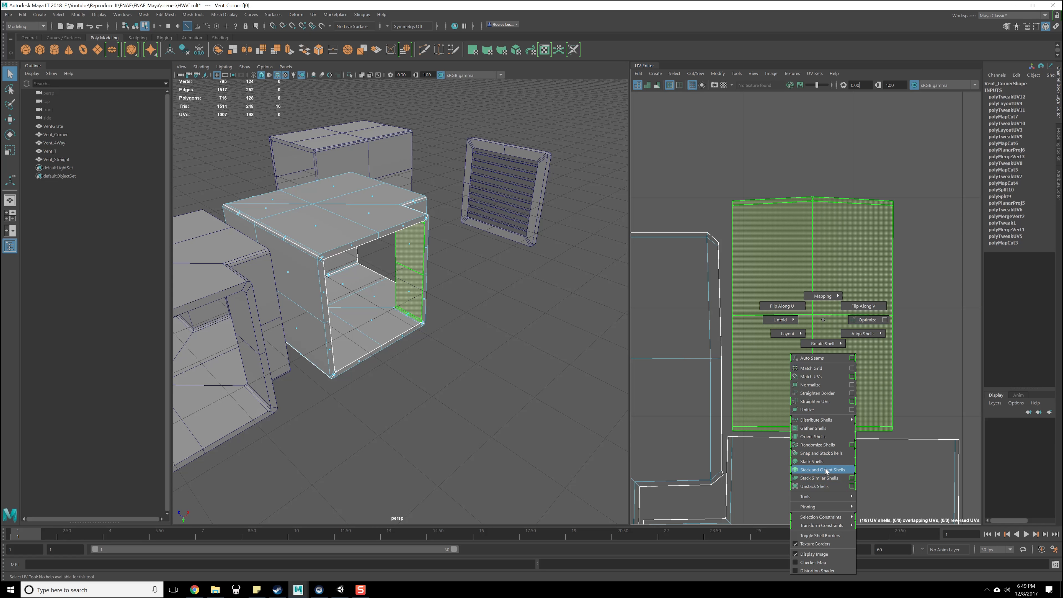
right_click_drag(819, 394, 821, 404, "shift")
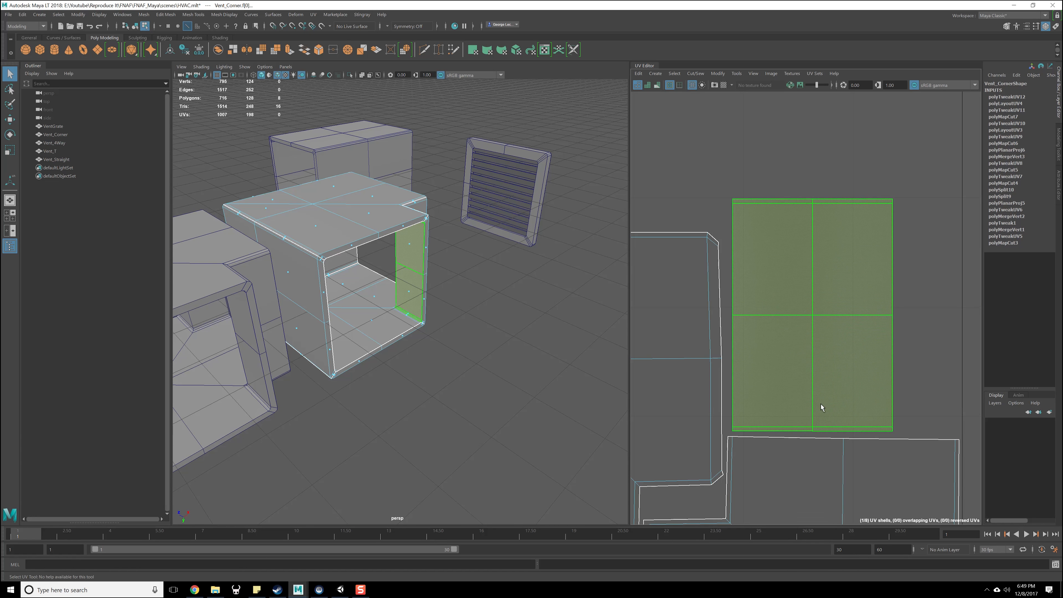
- Straighten the UVs of the corner vent's long inner wall shell
middle_click_drag(821, 404, 855, 326, "alt")
scroll(855, 326, "down", 1)
scroll(851, 351, "down", 1)
middle_click_drag(876, 503, 967, 375, "alt")
middle_click_drag(778, 424, 810, 197, "alt")
middle_click_drag(671, 254, 795, 361, "alt")
middle_click_drag(729, 347, 925, 253, "alt")
left_click(802, 393)
key("g")
- Try to straighten the UVs of the long outer wall shell and the L-shaped inner ceiling shell
middle_click_drag(827, 268, 815, 343, "alt")
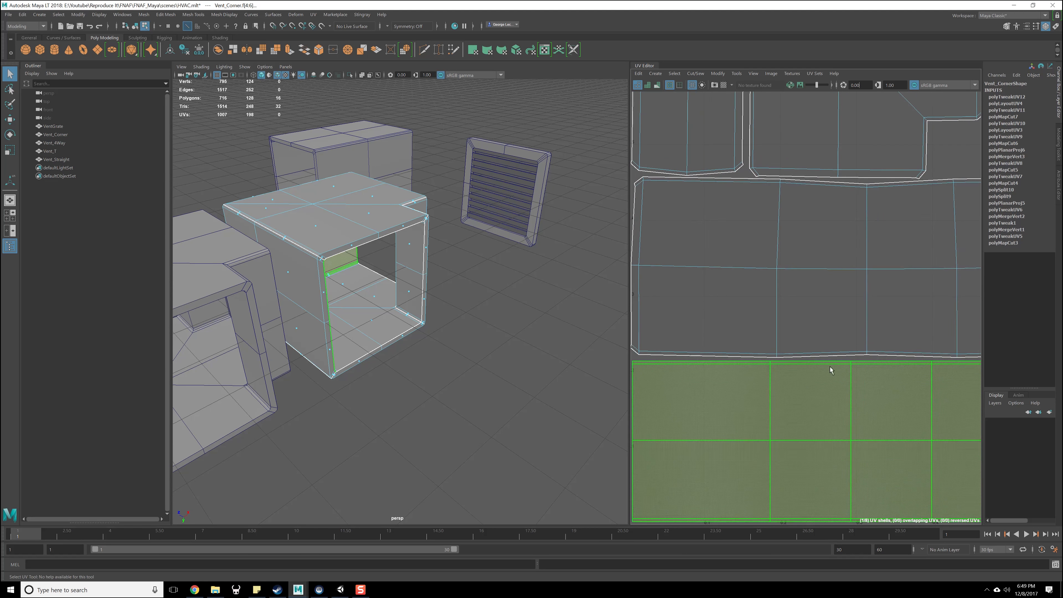
left_click(825, 290)
scroll(868, 331, "down", 2)
middle_click_drag(907, 333, 710, 331, "alt")
middle_click_drag(814, 366, 750, 360, "alt")
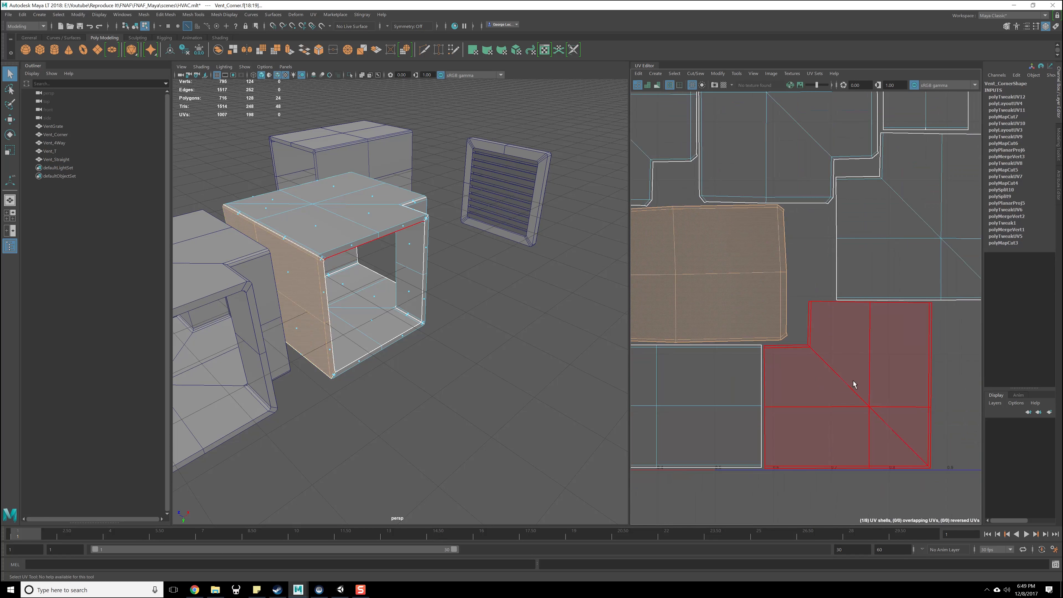
left_click(892, 417)
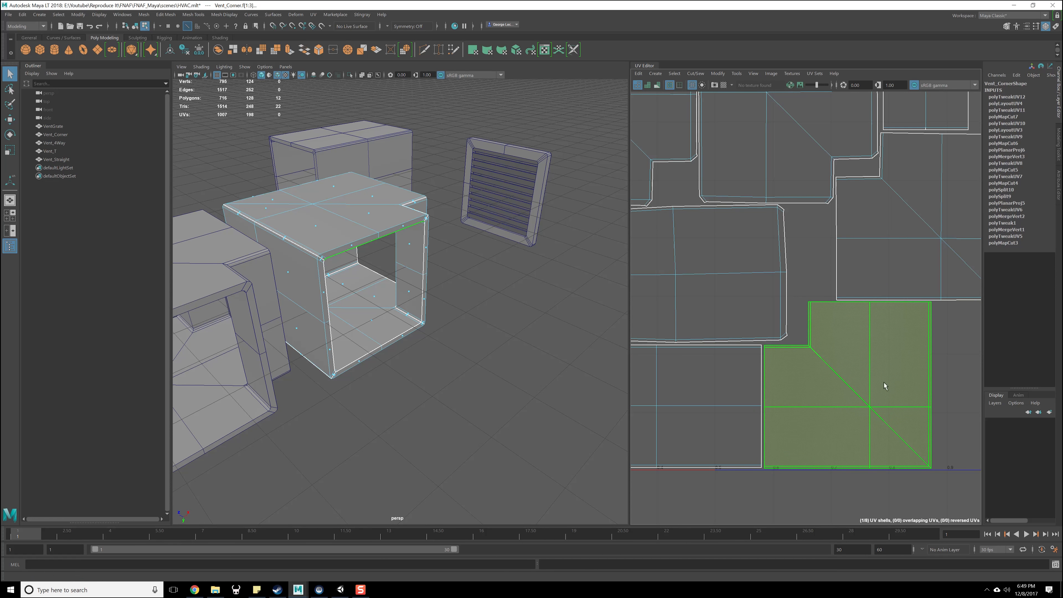
middle_click_drag(859, 272, 878, 401, "alt")
middle_click_drag(824, 251, 841, 296, "alt")
- Straighten the UVs of the corner vent's two L-shaped outer shells, the underside and the top
left_click(839, 295)
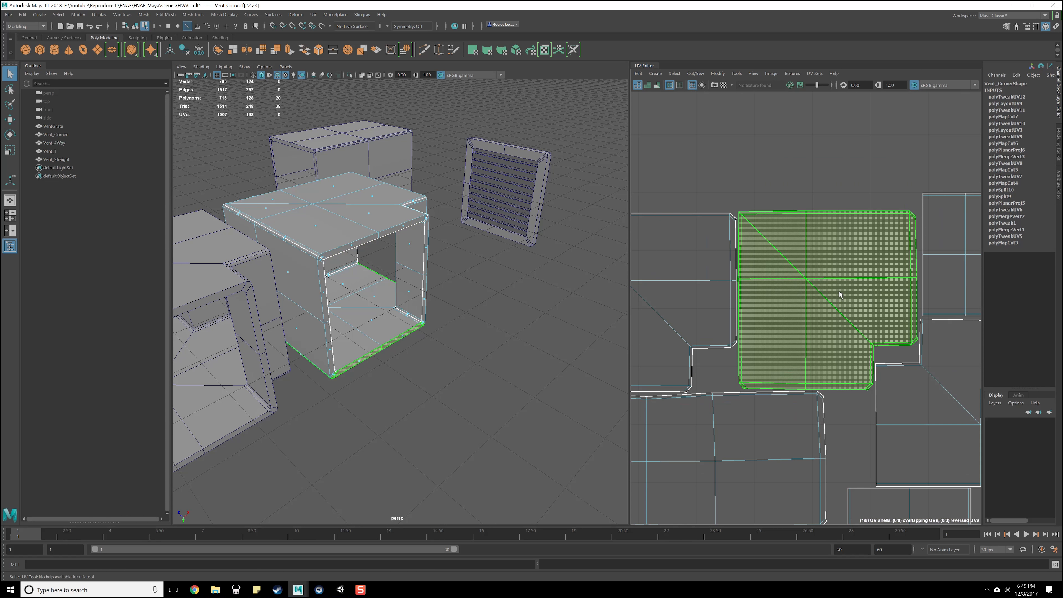
middle_click_drag(791, 302, 875, 298, "alt")
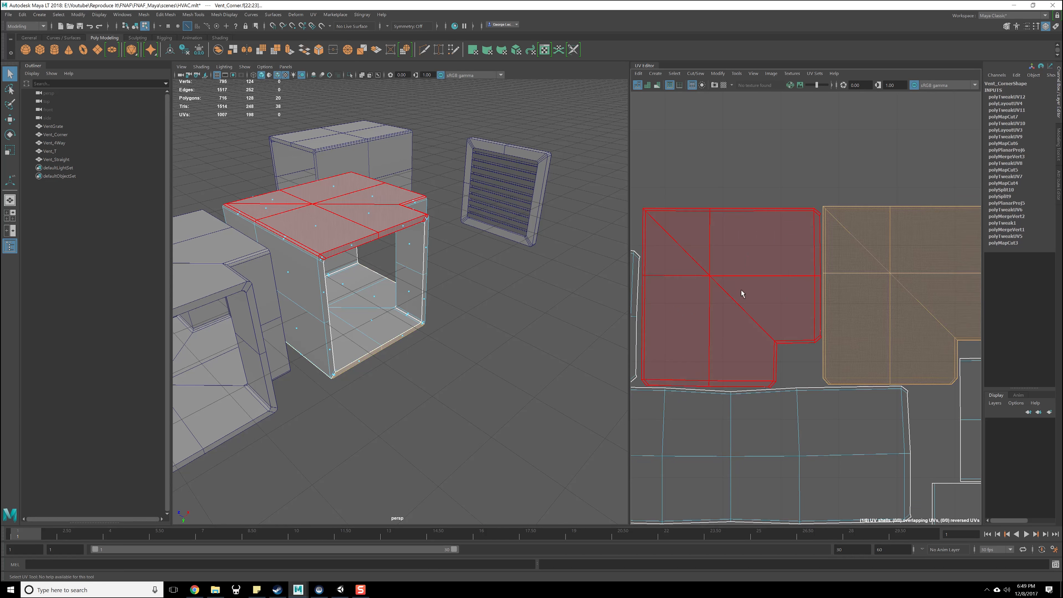
left_click(737, 290)
middle_click_drag(767, 299, 879, 292, "alt")
- Straighten the UVs of the corner vent's small outer wall shell
left_click(749, 296)
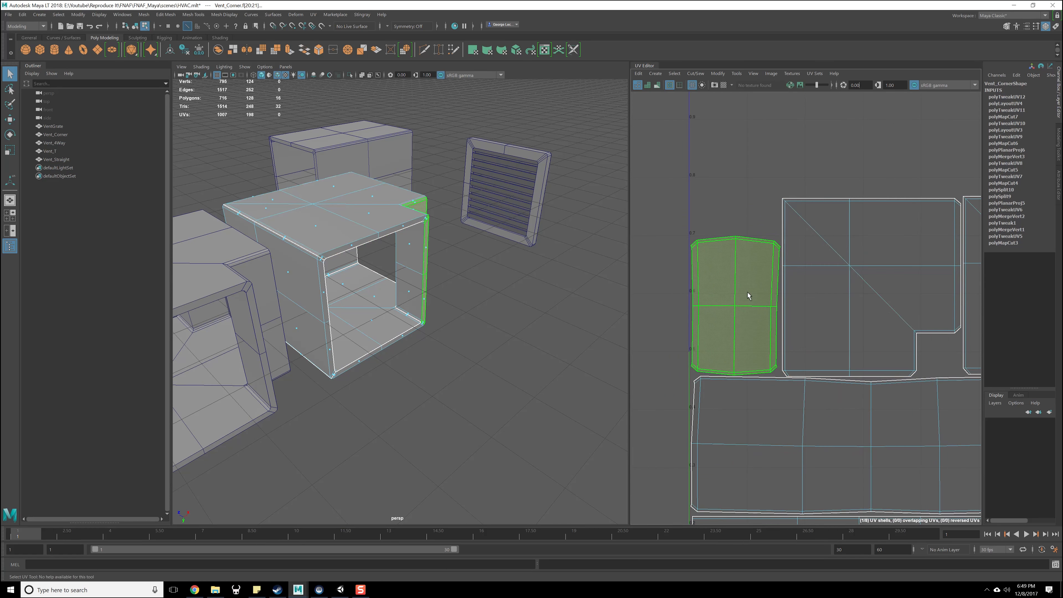
middle_click_drag(830, 330, 855, 349, "alt")
scroll(756, 283, "up", 5)
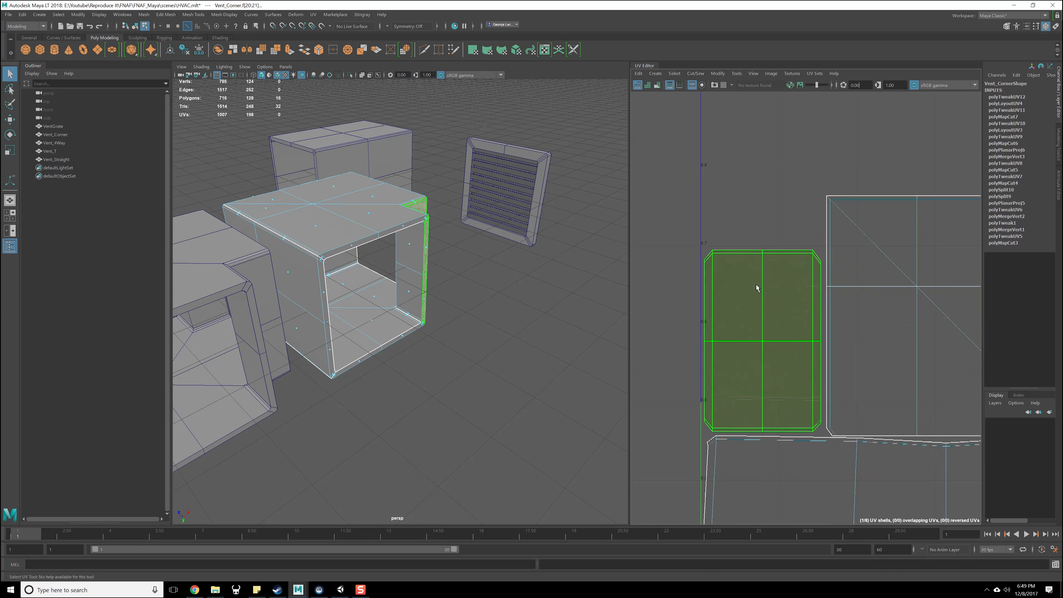
- Examine the beveled corners of the small outer wall shell and the bent edges of the long outer wall shell
right_click_drag(820, 279, 819, 253)
left_click(858, 245)
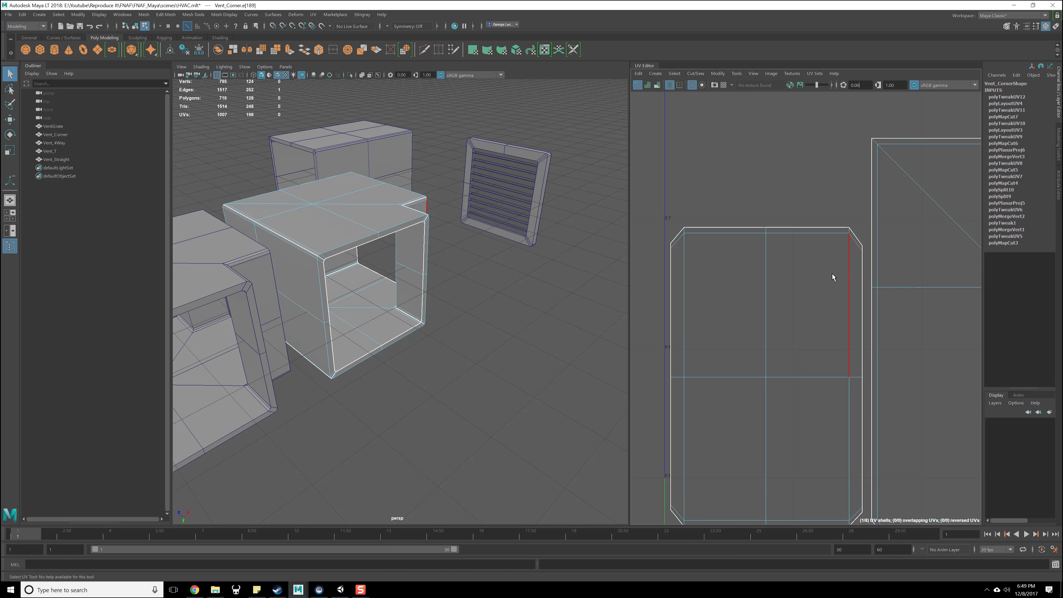
middle_click_drag(744, 338, 703, 284, "alt")
scroll(804, 324, "down", 5)
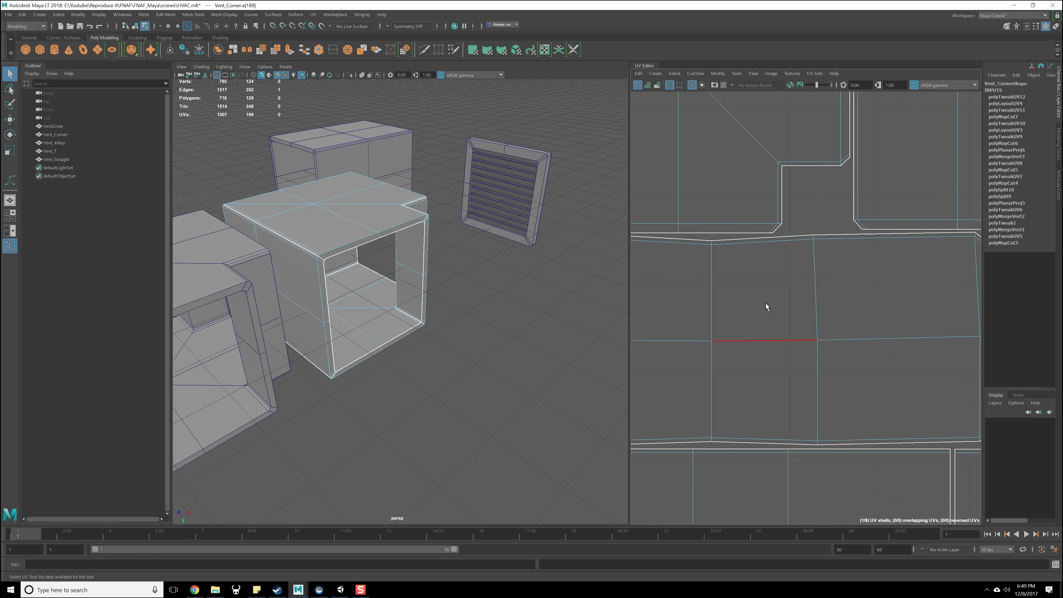
left_click(768, 328)
scroll(768, 328, "down", 2)
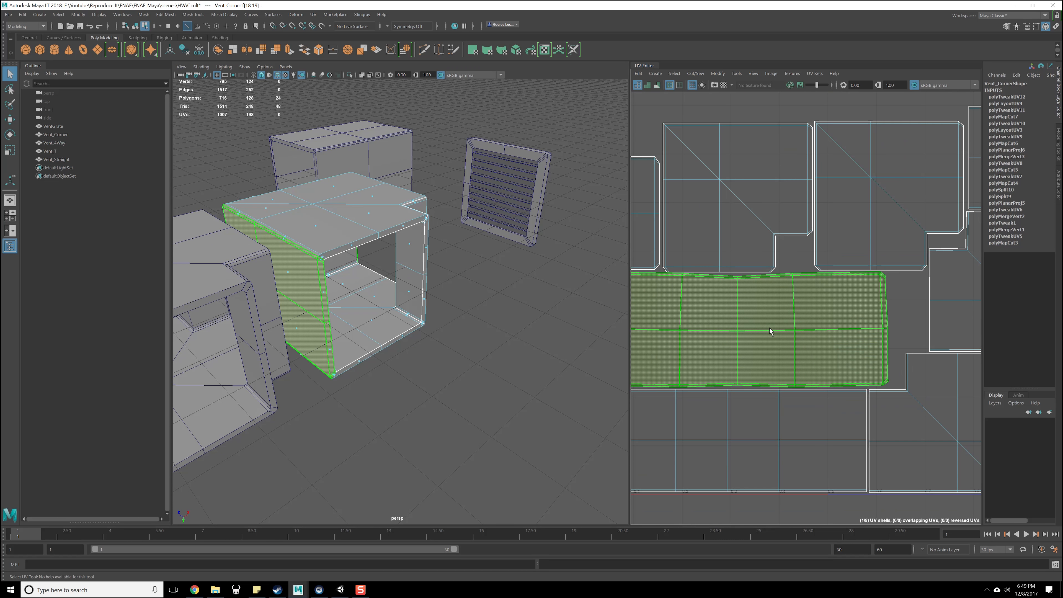
left_click(772, 329, "ctrl")
middle_click_drag(809, 335, 794, 317, "alt")
scroll(860, 347, "down", 2)
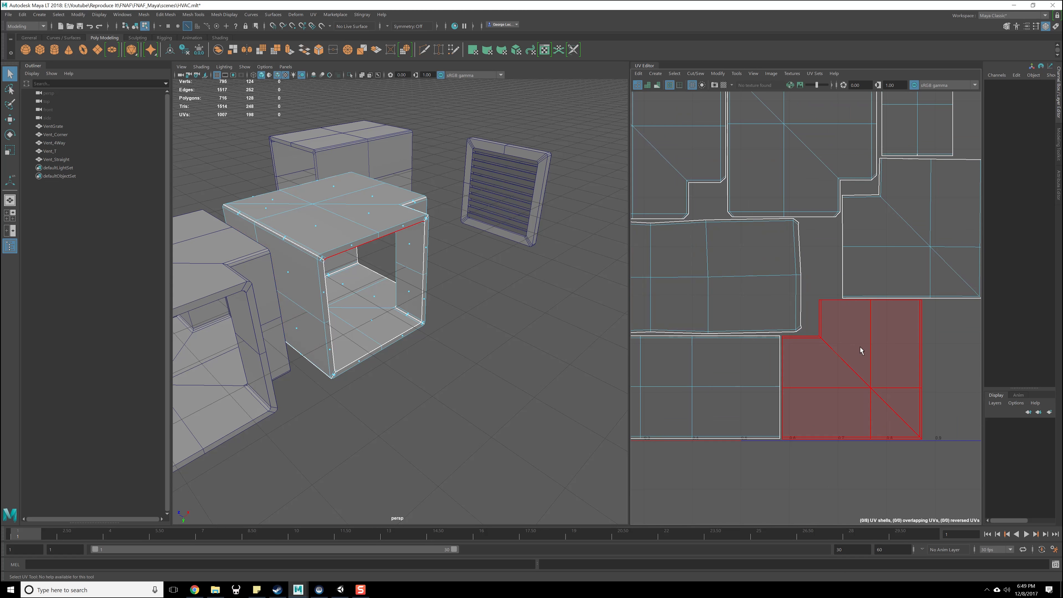
left_click(860, 347)
- Select all of the corner vent's UV shells and lay them out again within the UV tile
scroll(819, 332, "down", 4)
right_click_drag(794, 219, 763, 208)
left_click_drag(671, 191, 879, 435)
right_click_drag(794, 218, 749, 228, "shift")
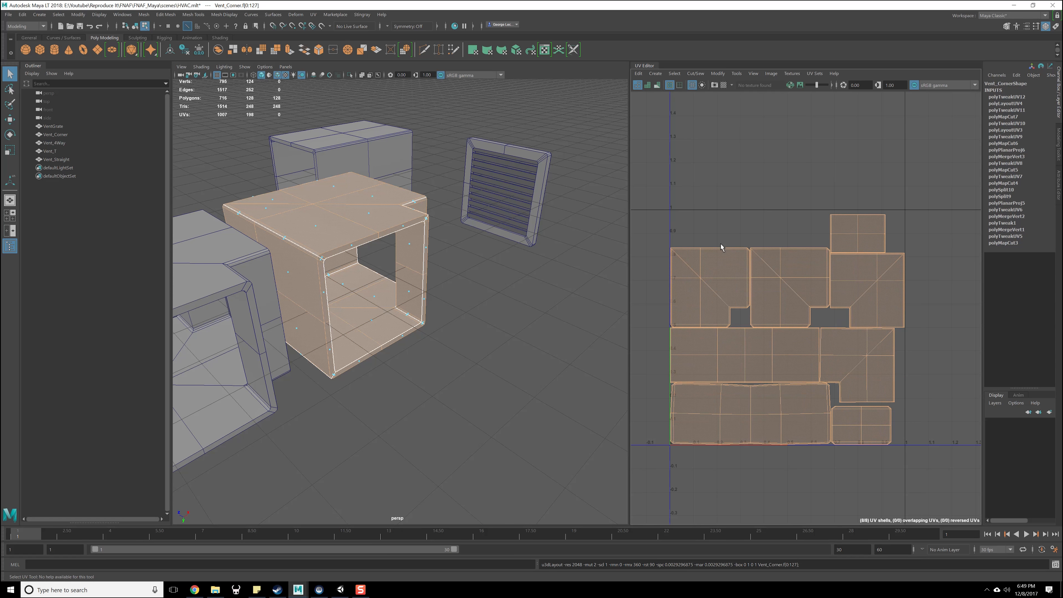
- Return to object selection and select the four-way vent, framed for UV work
scroll(402, 183, "down", 3)
key("F8")
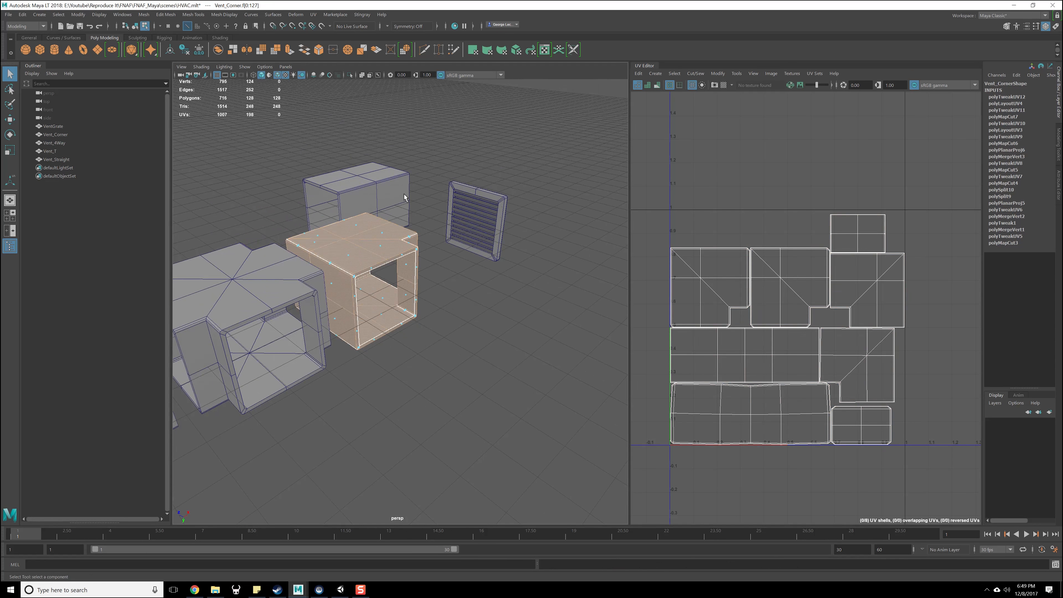
left_click(435, 153)
left_click(379, 185)
key("f")
left_click_drag(378, 186, 428, 275, "alt")
left_click(452, 285)
left_click(379, 266)
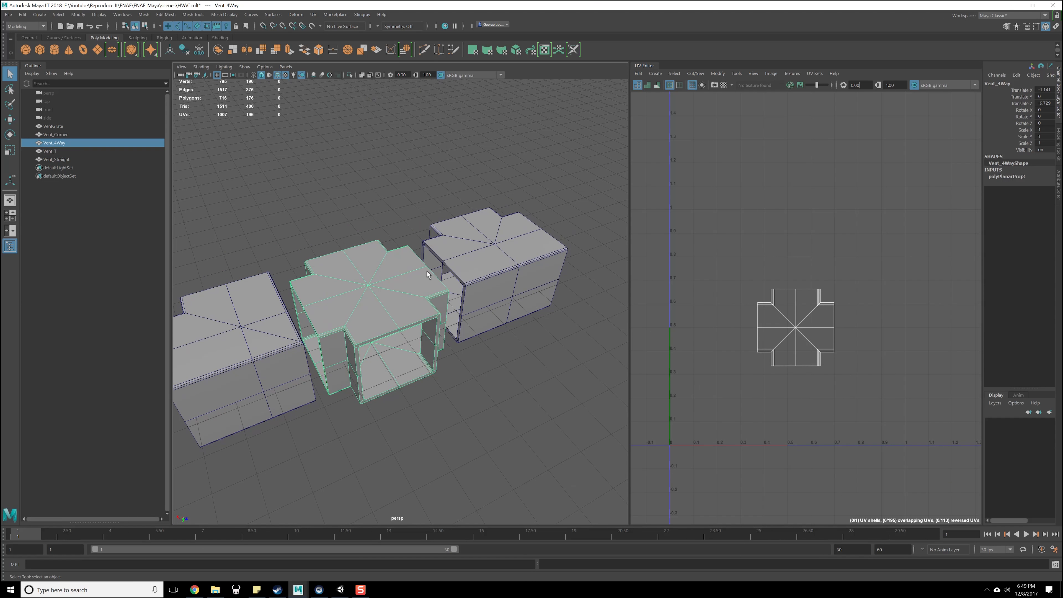
- Apply a planar UV projection to the four-way vent
scroll(428, 275, "up", 2)
left_click(318, 16)
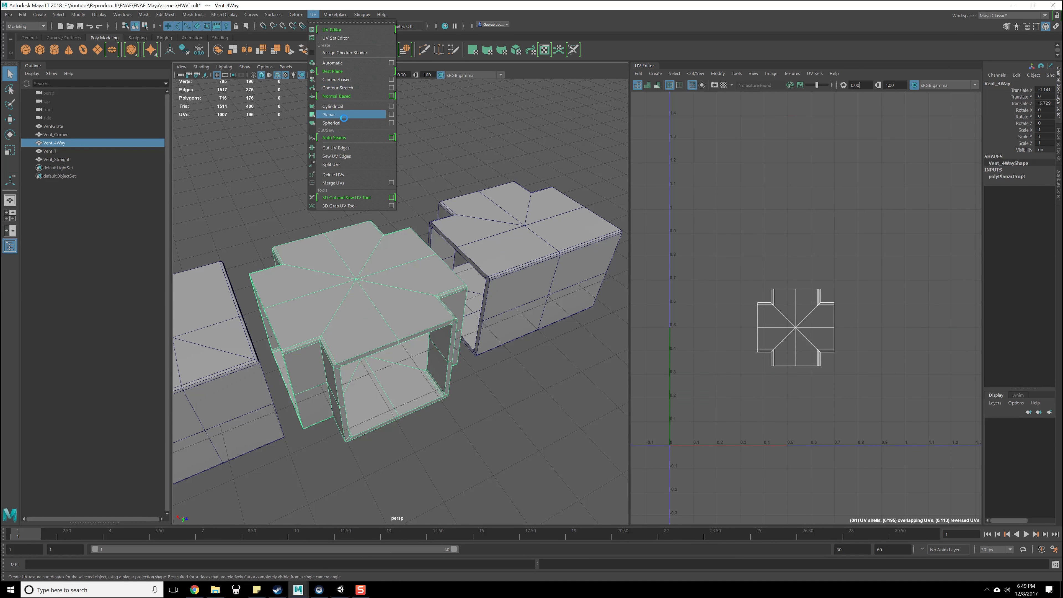
left_click(335, 116)
left_click_drag(548, 272, 454, 251, "alt")
key("q")
scroll(406, 300, "up", 3)
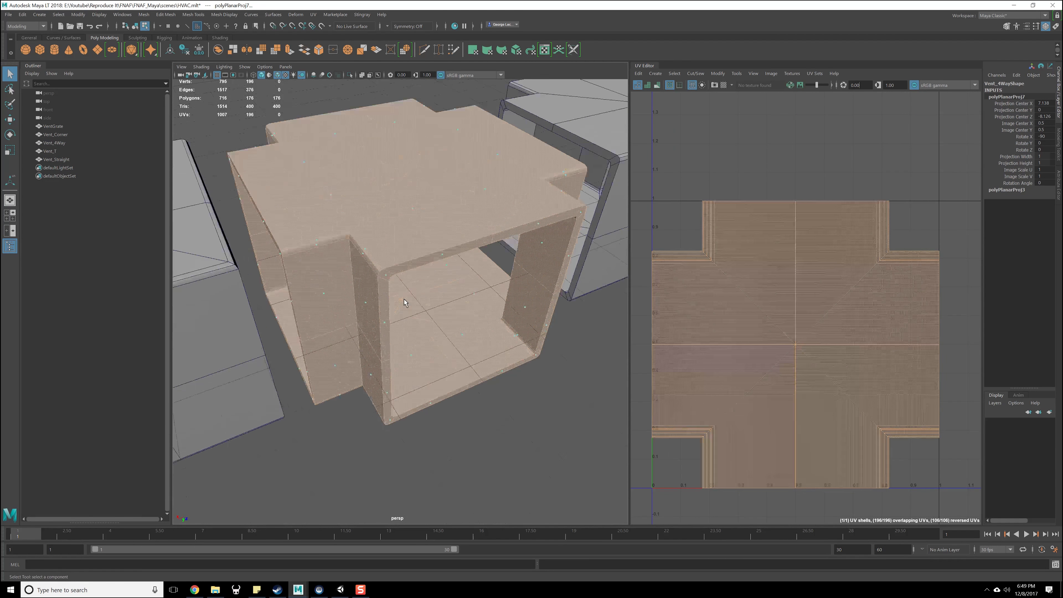
- Cut an edge with Multi-Cut across an upper beveled rim corner of the four-way vent, between its outer and inner corner points
left_click_drag(405, 300, 429, 267, "alt")
right_click(442, 249)
right_click_drag(442, 249, 442, 226)
left_click_drag(489, 239, 454, 249, "alt")
scroll(454, 249, "up", 2)
double_click(451, 218)
right_click(451, 212, "shift")
right_click_drag(450, 212, 424, 224, "shift")
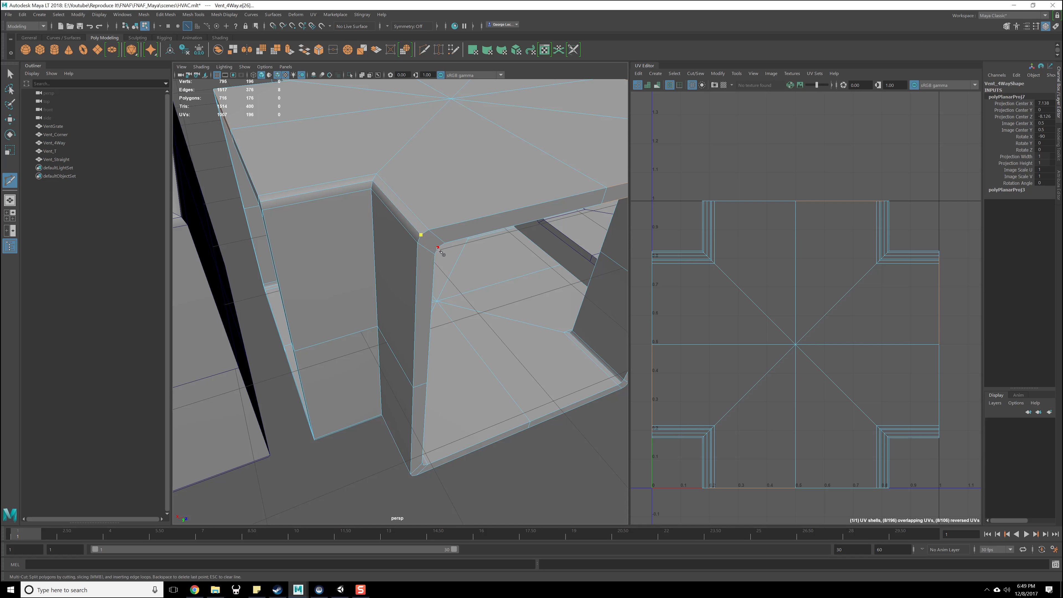
left_click(438, 249)
right_click(488, 316)
- Cut matching edges across the beveled lower rim corners of the four-way vent's neighbouring openings
left_click_drag(482, 357, 468, 315, "alt")
scroll(467, 317, "up", 3)
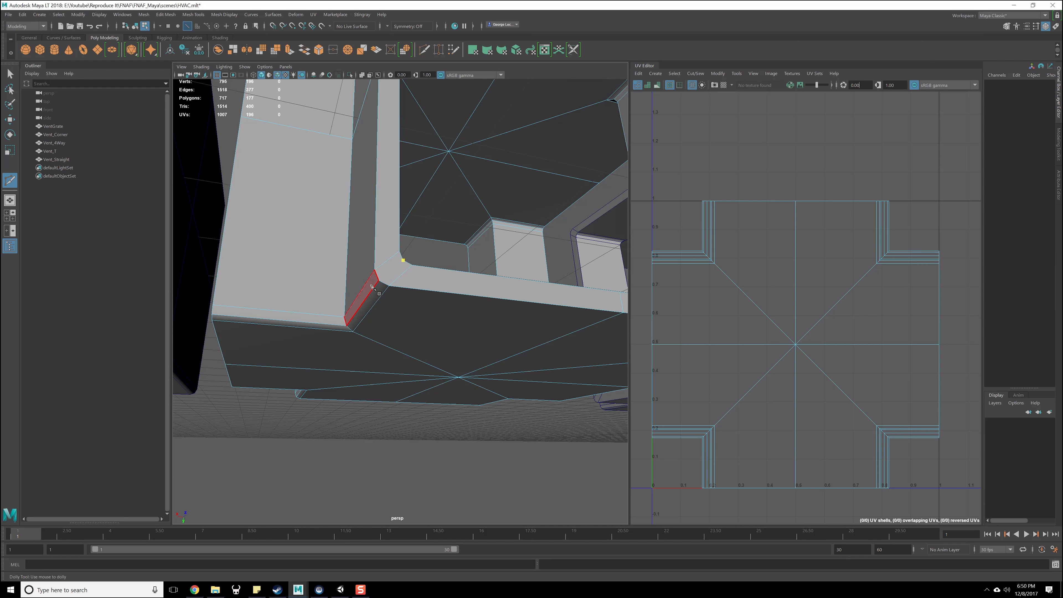
right_click(422, 308)
left_click_drag(550, 311, 490, 294, "alt")
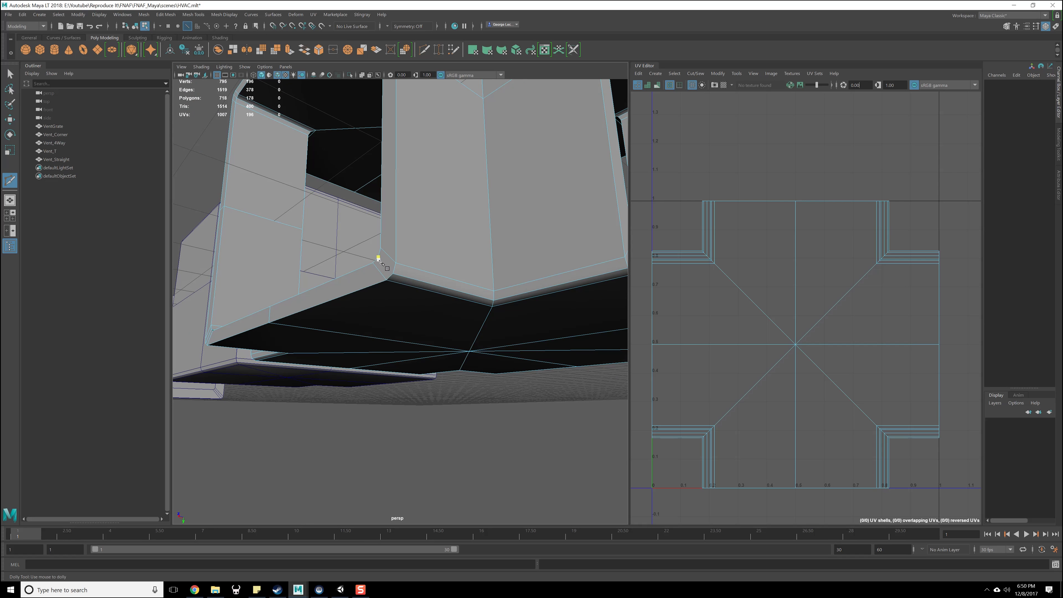
right_click(467, 307)
left_click(492, 306)
left_click_drag(541, 316, 527, 338, "alt")
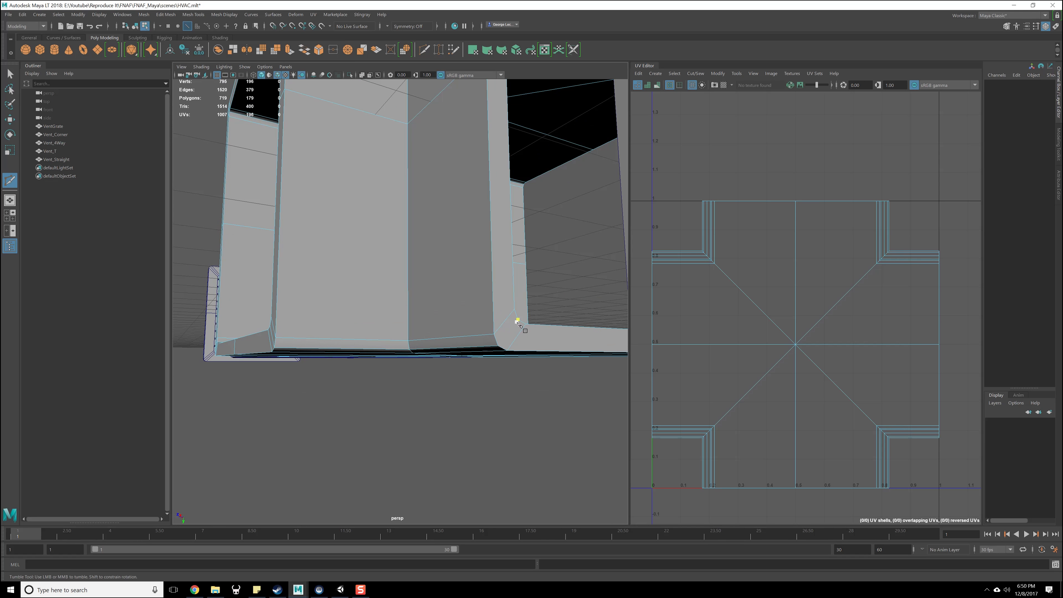
right_click(533, 354)
- Cut edges across the beveled upper rim corners around the four-way vent's next openings
right_click(467, 208)
mouse_move(467, 208)
left_mouse_down("alt")
mouse_move(485, 235)
mouse_move(466, 202)
left_mouse_up("alt")
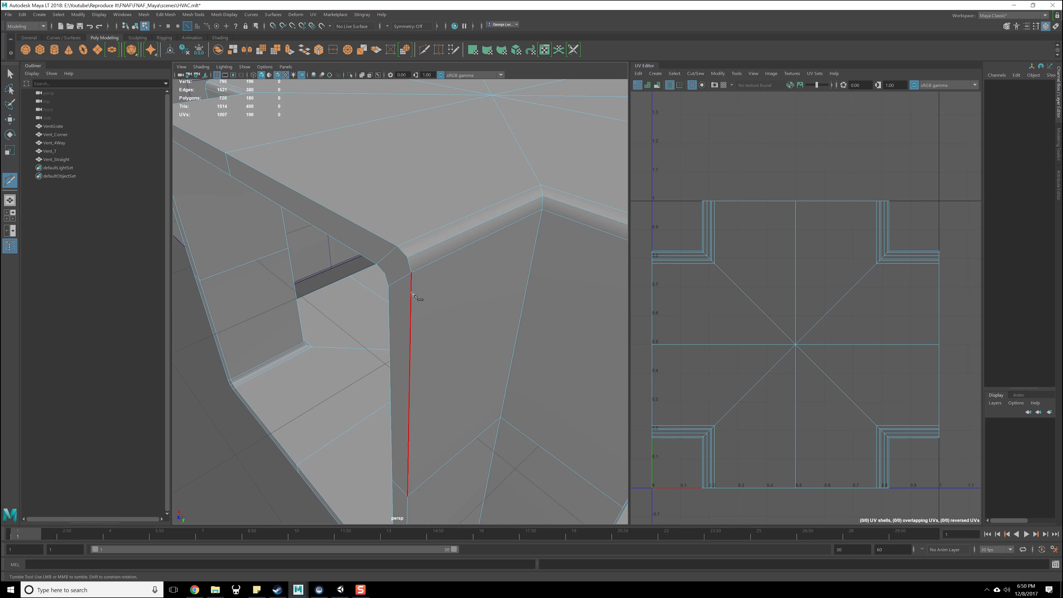
left_click(400, 277)
left_click(393, 277)
right_click(457, 309)
left_click_drag(516, 314, 520, 323, "alt")
left_click(437, 121)
left_click(468, 130)
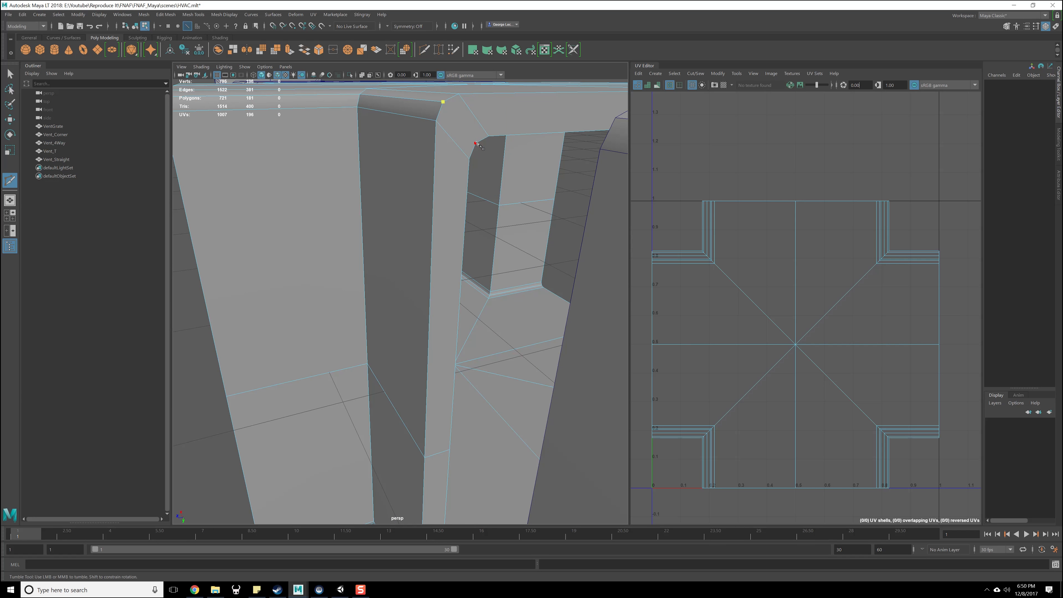
right_click(517, 226)
scroll(517, 227, "down", 5)
mouse_move(576, 257)
left_mouse_down("alt")
mouse_move(524, 252)
mouse_move(572, 258)
left_mouse_up("alt")
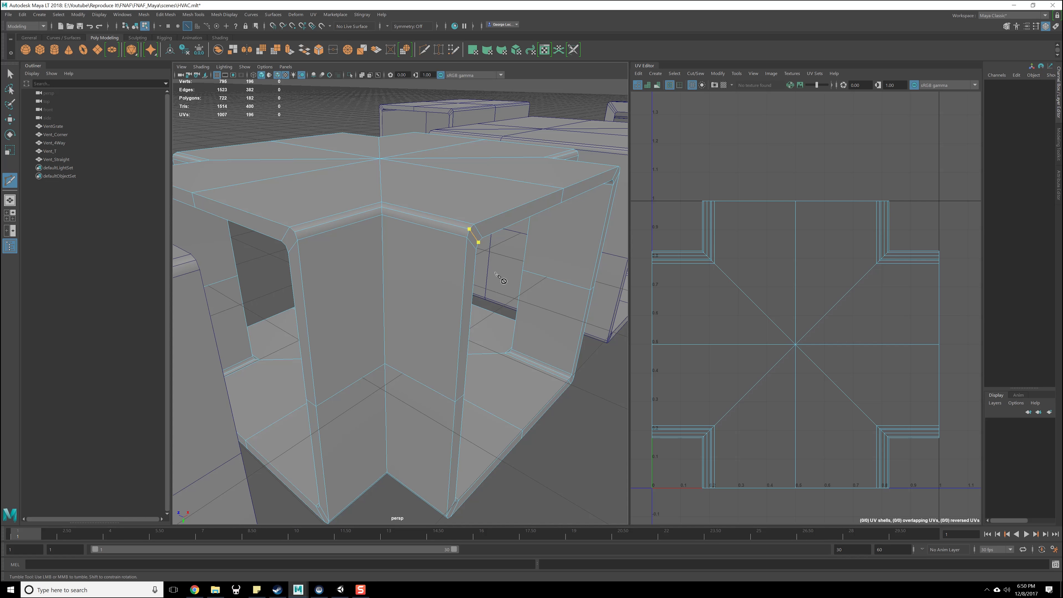
right_click(314, 246)
right_click(288, 253)
- Cut edges across the uncut lower rim corners beside the notched walls of the four-way vent
left_click(403, 356)
middle_click_drag(420, 342, 451, 228, "alt")
scroll(455, 286, "up", 5)
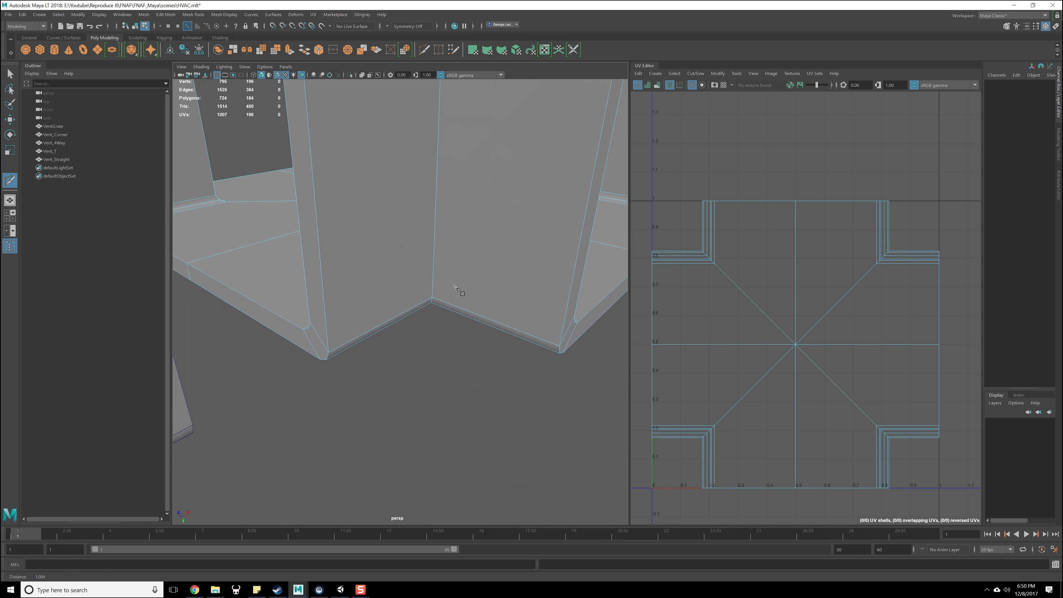
scroll(457, 289, "up", 2)
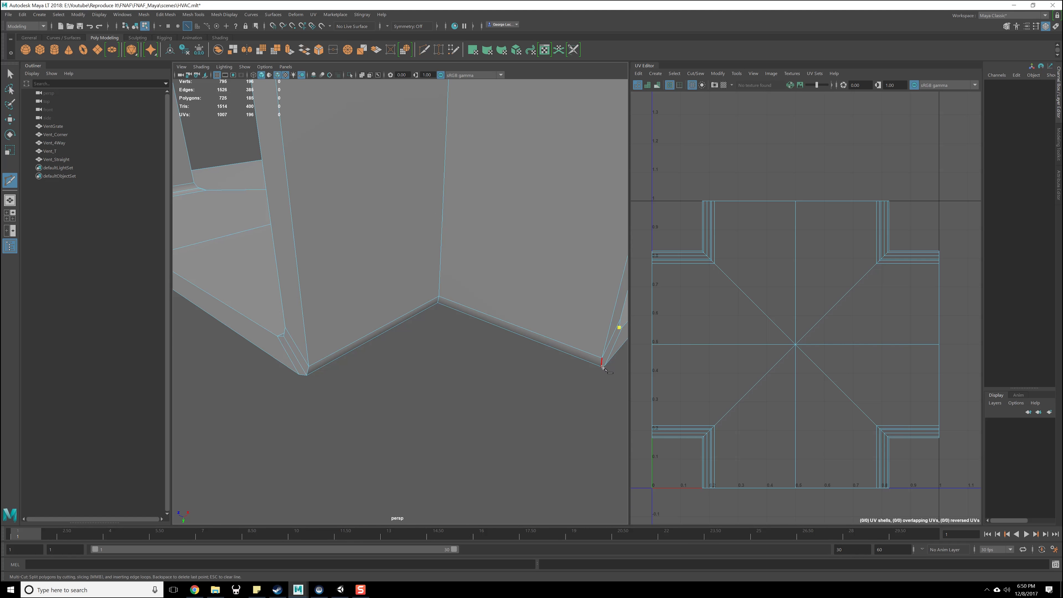
scroll(585, 366, "down", 5)
left_click_drag(581, 366, 517, 362, "alt")
scroll(444, 348, "up", 3)
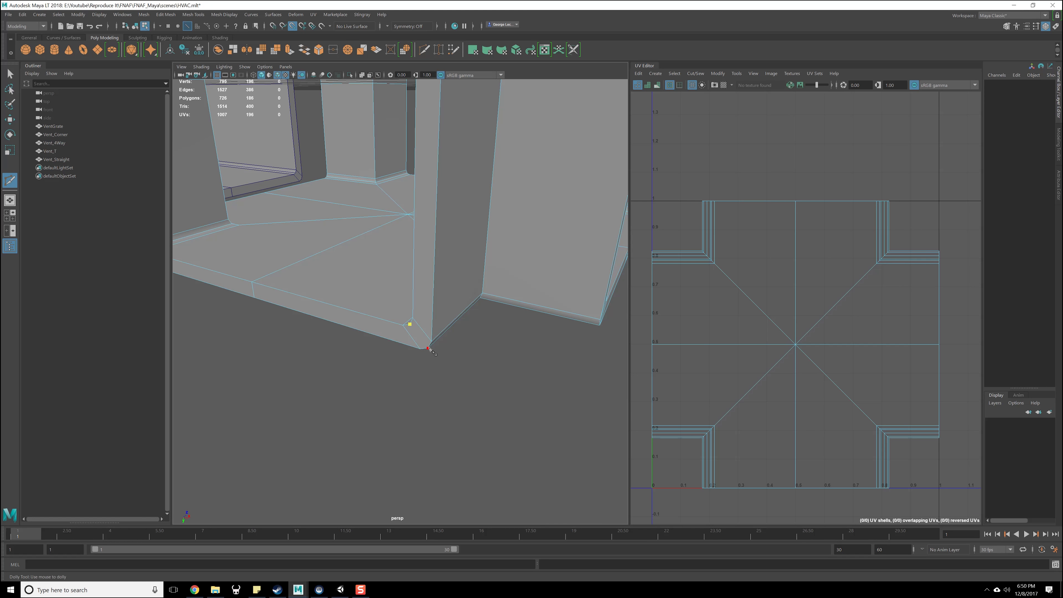
middle_click_drag(460, 305, 490, 307, "alt")
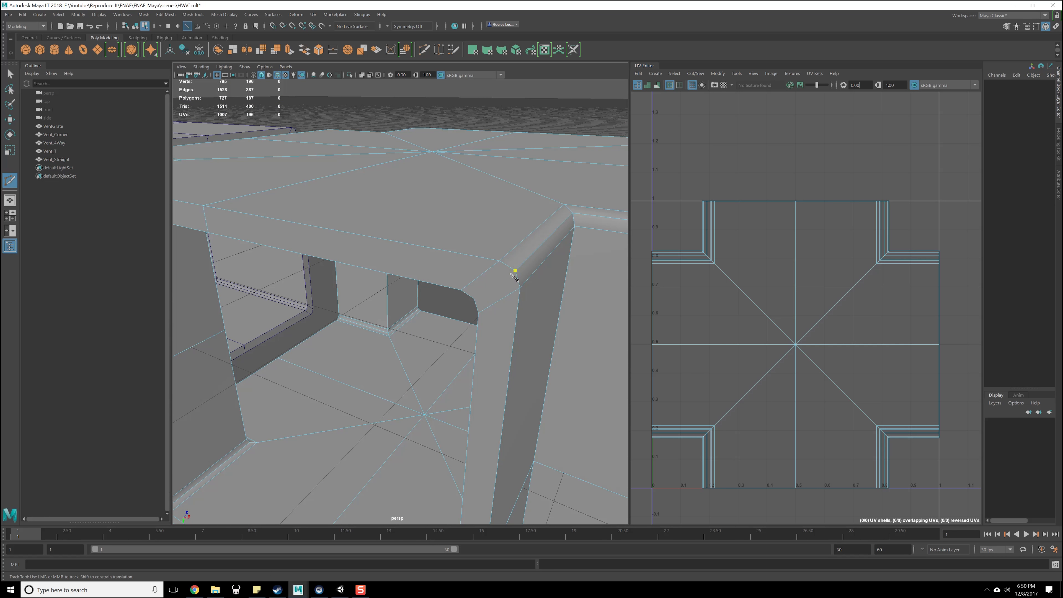
- Cut edges across the remaining upper rim corners of the four-way vent
right_click(530, 324)
scroll(562, 349, "down", 2)
left_click_drag(569, 355, 419, 306, "alt")
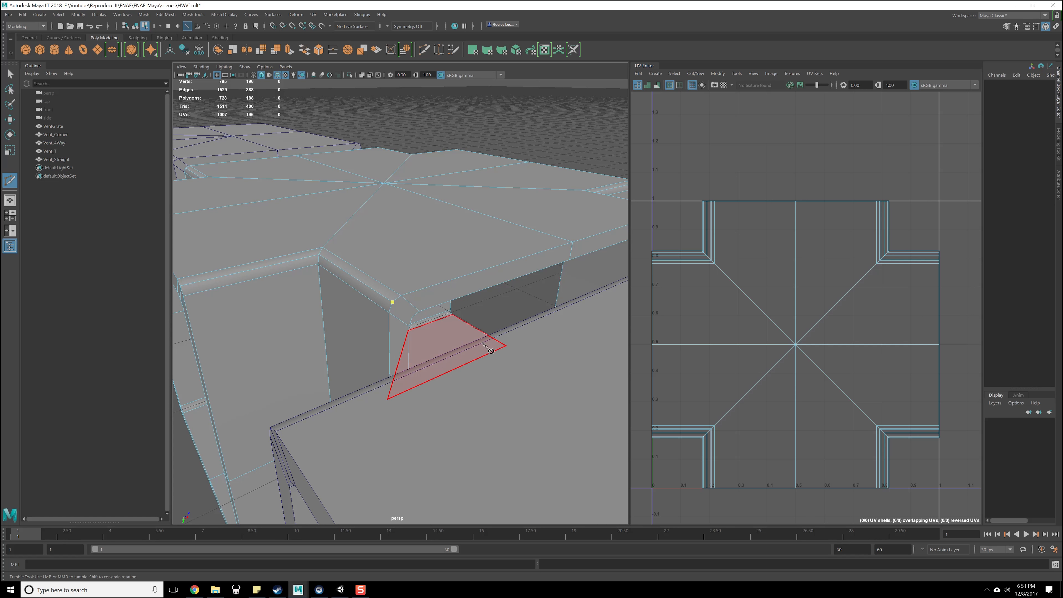
left_click(408, 330)
left_click(423, 325)
- Cut edges across the last uncut lower rim corners of the four-way vent and finish the Multi-Cut
scroll(454, 338, "up", 2)
left_click_drag(463, 367, 465, 343, "alt")
left_click(494, 286)
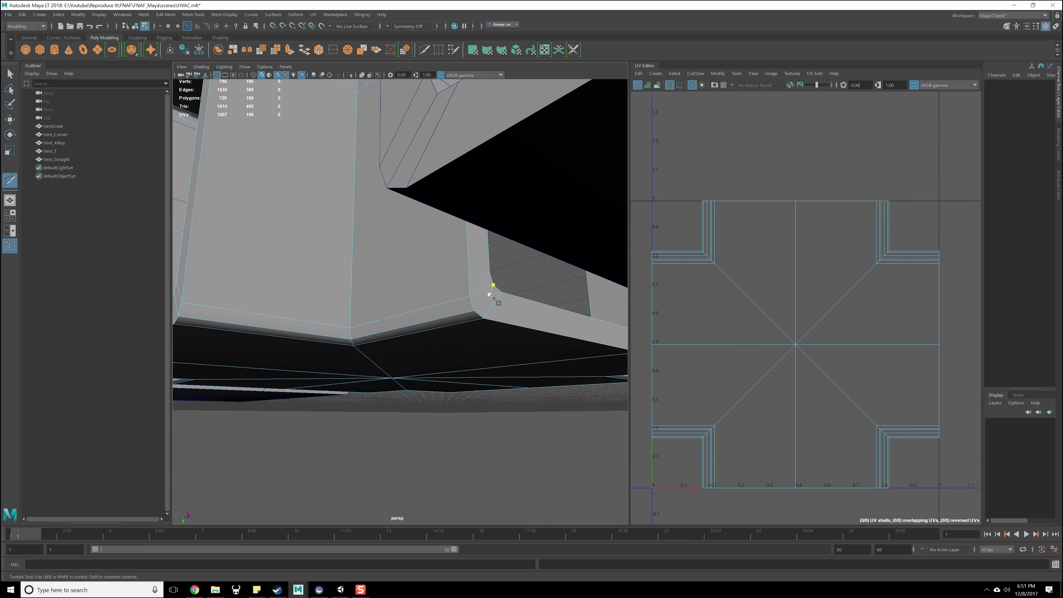
left_click(475, 312)
right_click(526, 348)
left_click_drag(539, 344, 261, 336, "alt")
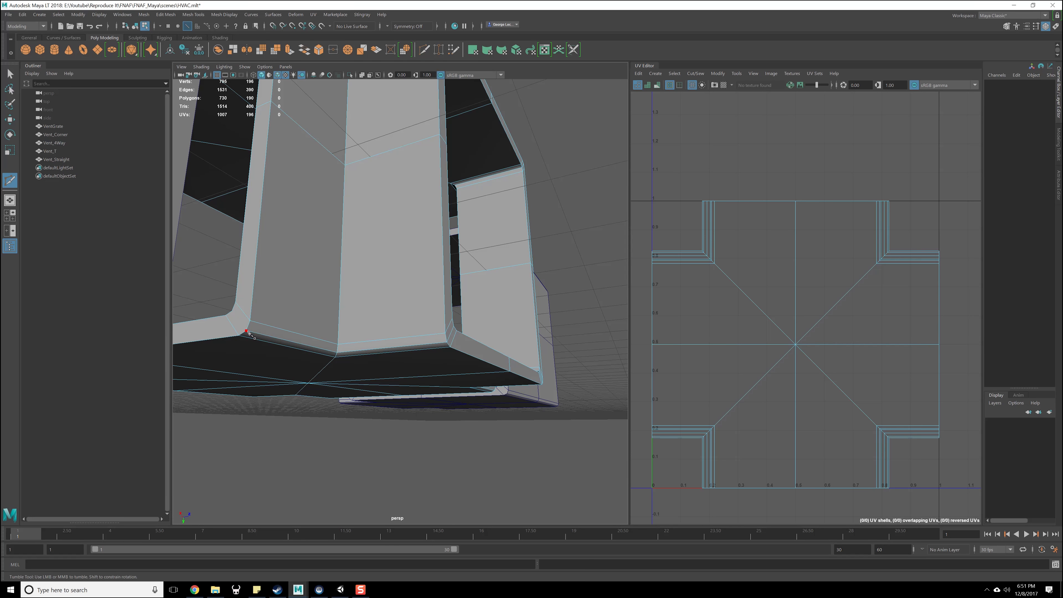
right_click(406, 344)
left_click_drag(344, 293, 344, 240, "alt")
left_click_drag(326, 381, 519, 217, "alt")
right_click(334, 326)
- Select the edge loops around the four-way vent's openings and cut the UVs along them
key("q")
left_click(346, 224)
double_click(518, 199)
left_click_drag(491, 279, 332, 367, "alt")
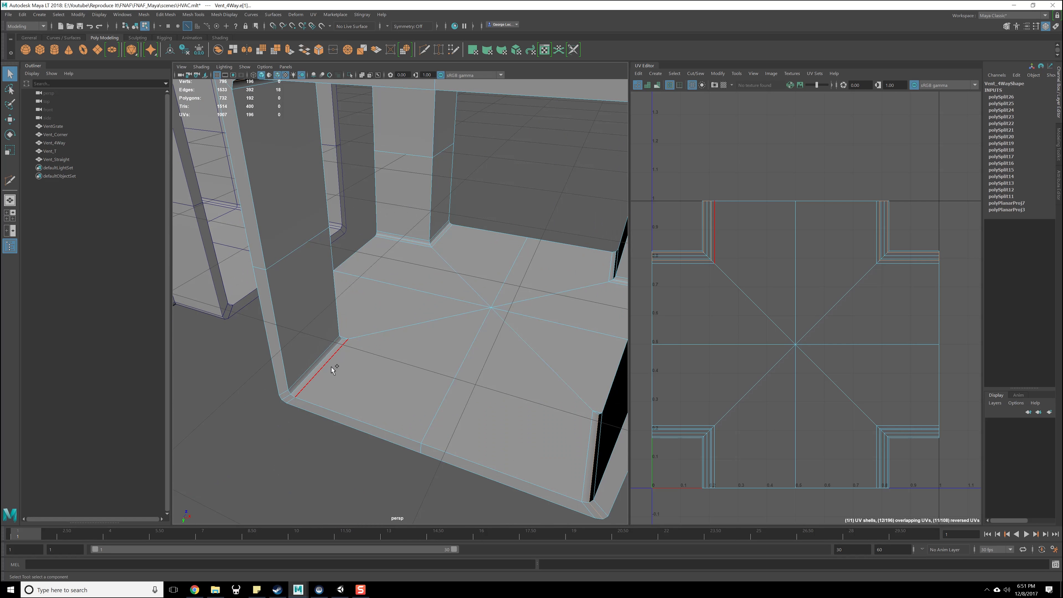
double_click(321, 365, "shift")
double_click(332, 414, "shift")
left_click_drag(337, 403, 412, 381, "alt")
double_click(379, 205, "shift")
left_click_drag(346, 270, 423, 281, "alt")
double_click(427, 169, "shift")
left_click_drag(308, 203, 425, 223, "alt")
middle_click_drag(745, 261, 754, 295, "alt")
right_click_drag(798, 164, 770, 172, "shift")
- Select the faces of the four-way vent's large UV shells and unfold them
right_click_drag(798, 244, 773, 233)
left_click_drag(727, 198, 819, 356)
middle_click_drag(818, 356, 788, 289, "alt")
scroll(787, 288, "down", 2)
left_click(685, 169)
left_click_drag(685, 169, 812, 302)
right_click_drag(774, 273, 695, 267, "shift")
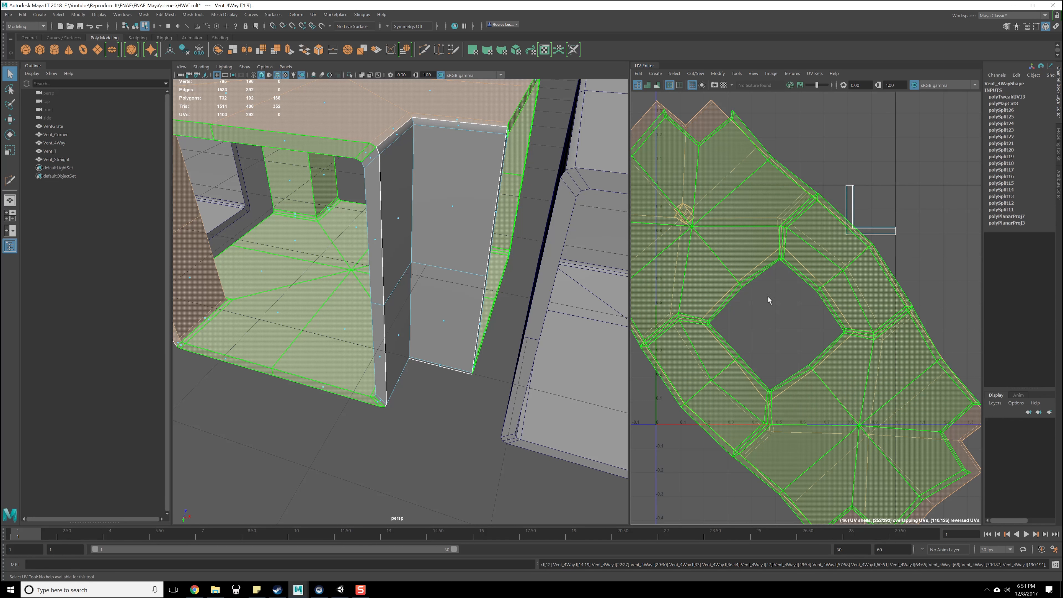
- Select the unfolded inner UV shell of the four-way vent and rotate it counterclockwise
key("w")
scroll(789, 260, "down", 2)
left_click(908, 344)
middle_click_drag(868, 357, 854, 276, "alt")
scroll(860, 291, "up", 3)
left_click(766, 236)
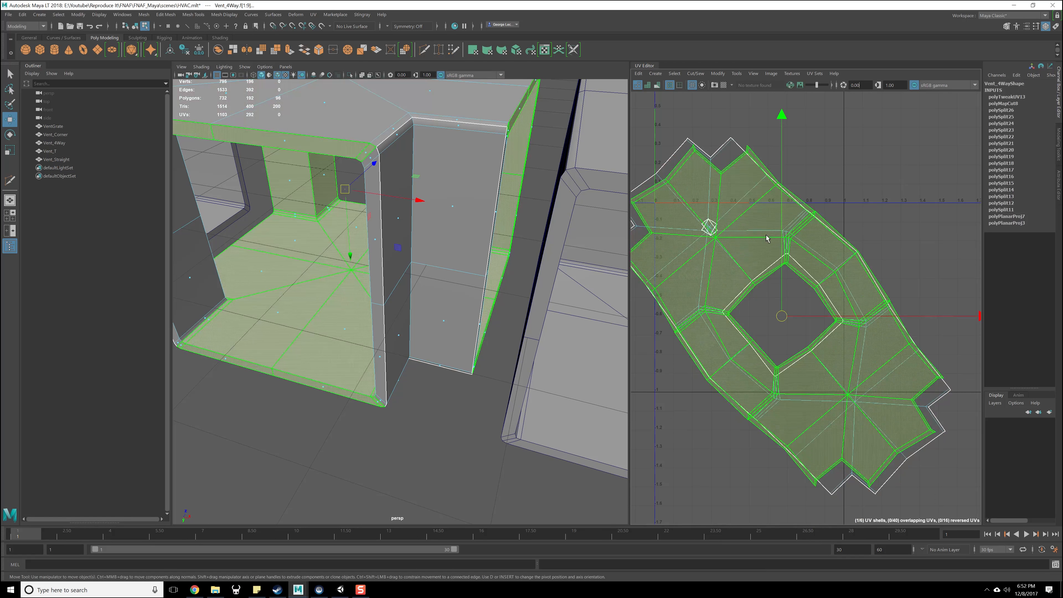
mouse_move(791, 322)
right_mouse_down("shift")
mouse_move(789, 388)
mouse_move(784, 301)
right_mouse_up("shift")
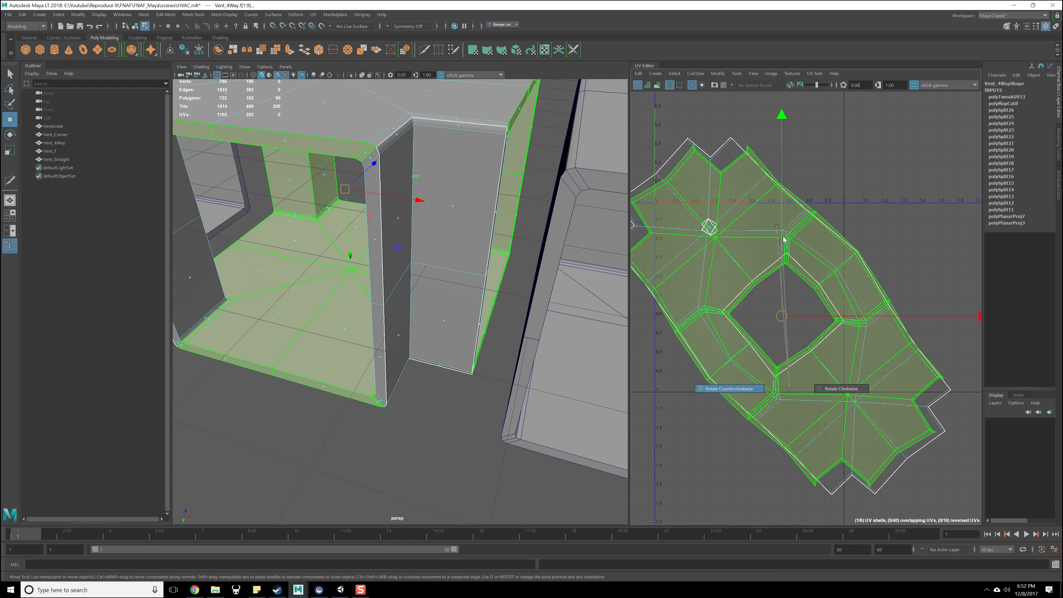
right_click_drag(783, 237, 777, 226, "shift")
right_click_drag(759, 183, 759, 184, "shift")
middle_click_drag(788, 261, 804, 232, "alt")
left_click(793, 138)
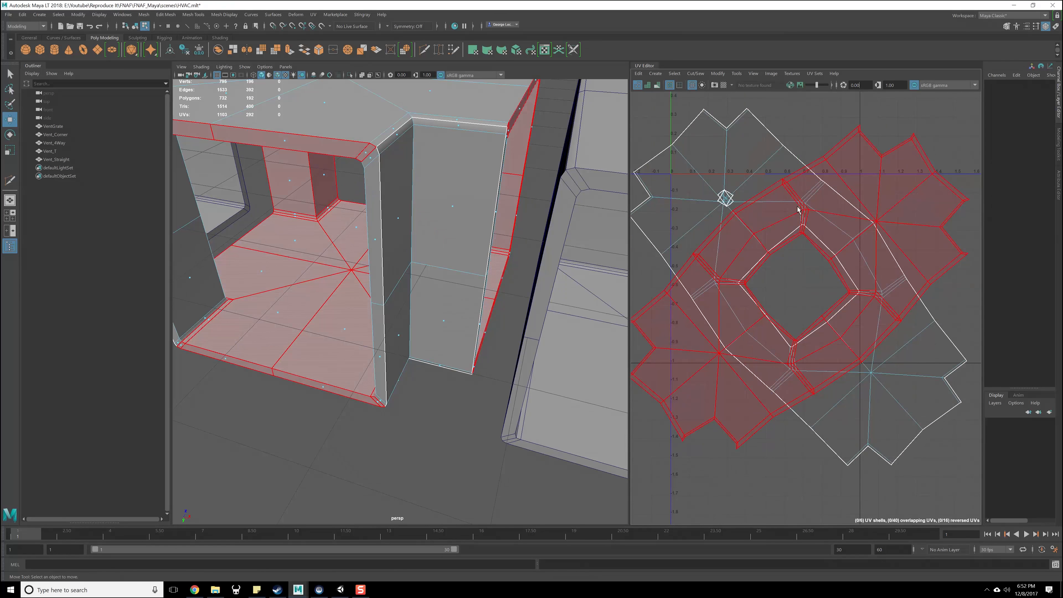
- Orient the four-way vent's inner and outer UV shells, and rotate the inner shell 90 degrees counterclockwise to match the outer
left_click(803, 240)
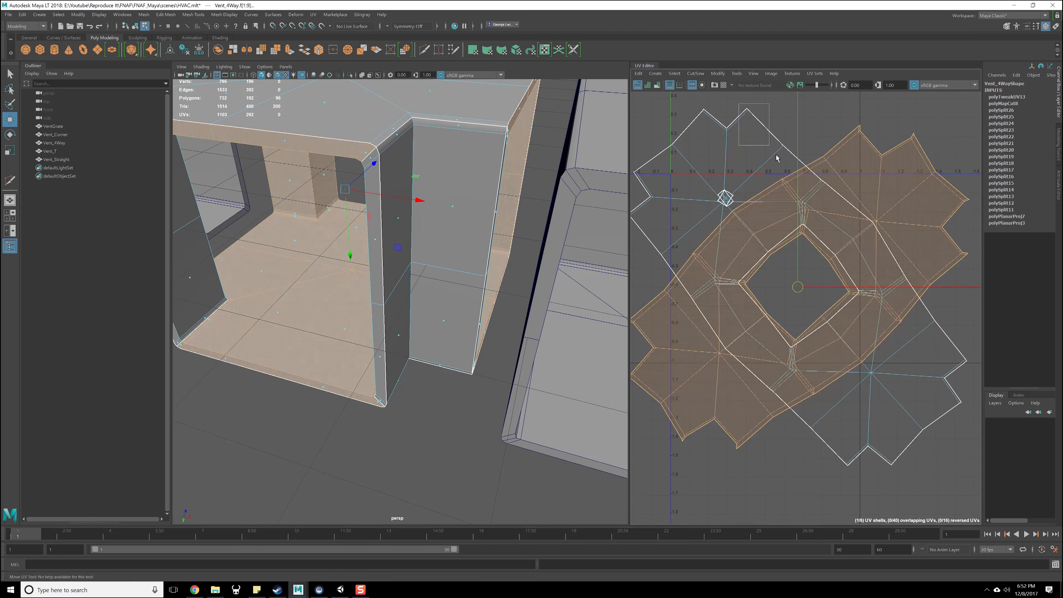
right_click_drag(839, 250, 831, 364, "shift")
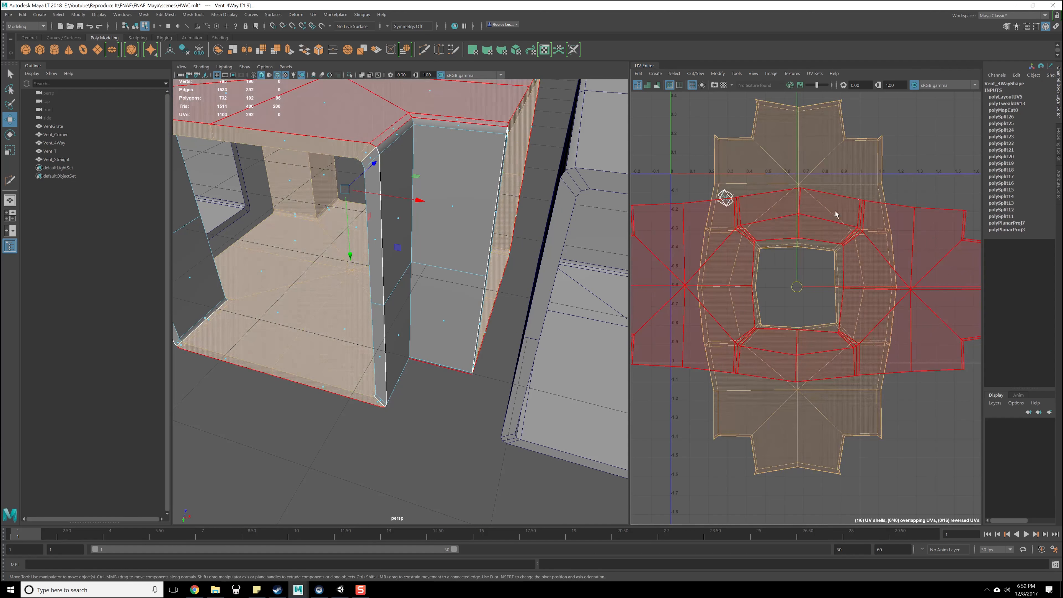
right_click_drag(831, 190, 787, 190, "shift")
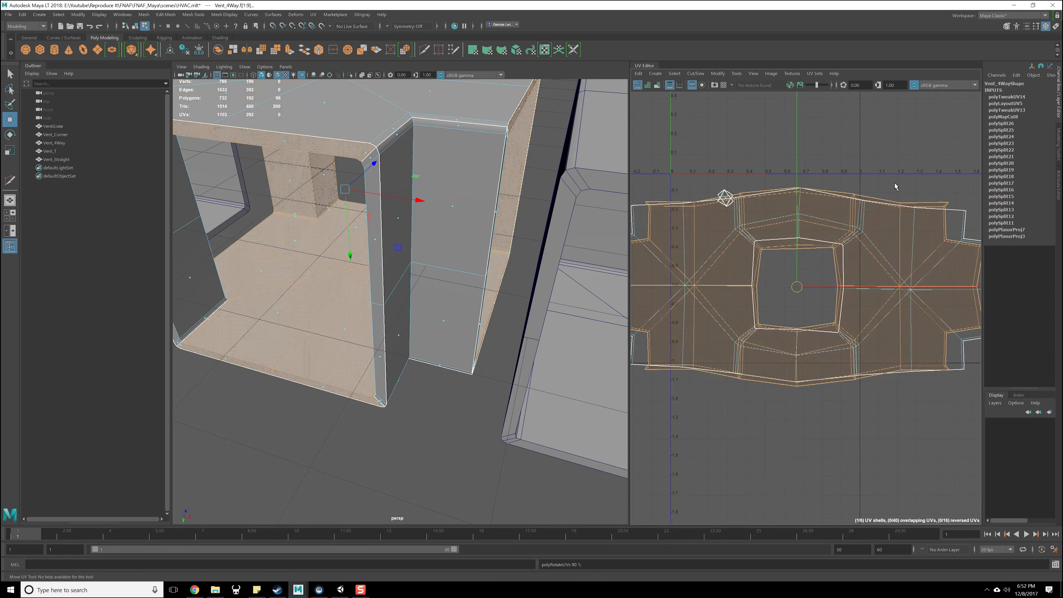
- Move the inner UV shell straight down so it clears the outer UV shell
middle_click_drag(781, 304, 860, 293, "alt")
left_click(722, 207)
middle_click_drag(823, 236, 725, 244, "alt")
left_click(858, 234)
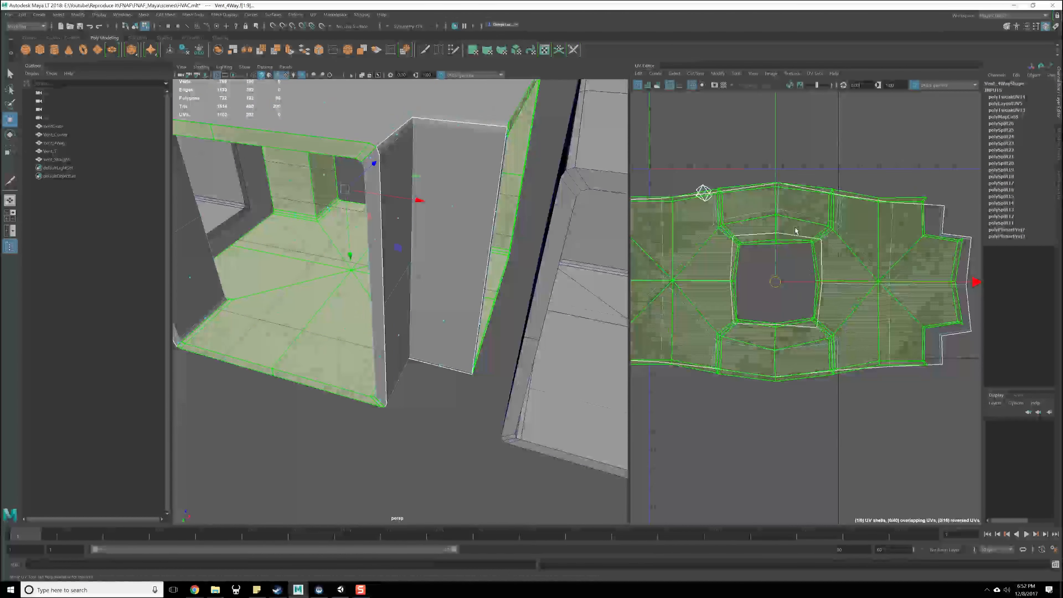
left_click_drag(774, 177, 774, 381)
middle_click_drag(816, 248, 817, 166, "alt")
left_click(838, 193)
- Select the centre edges of the wall strips joining the halves of both large UV shells and cut the UVs there
middle_click_drag(482, 175, 496, 281, "alt")
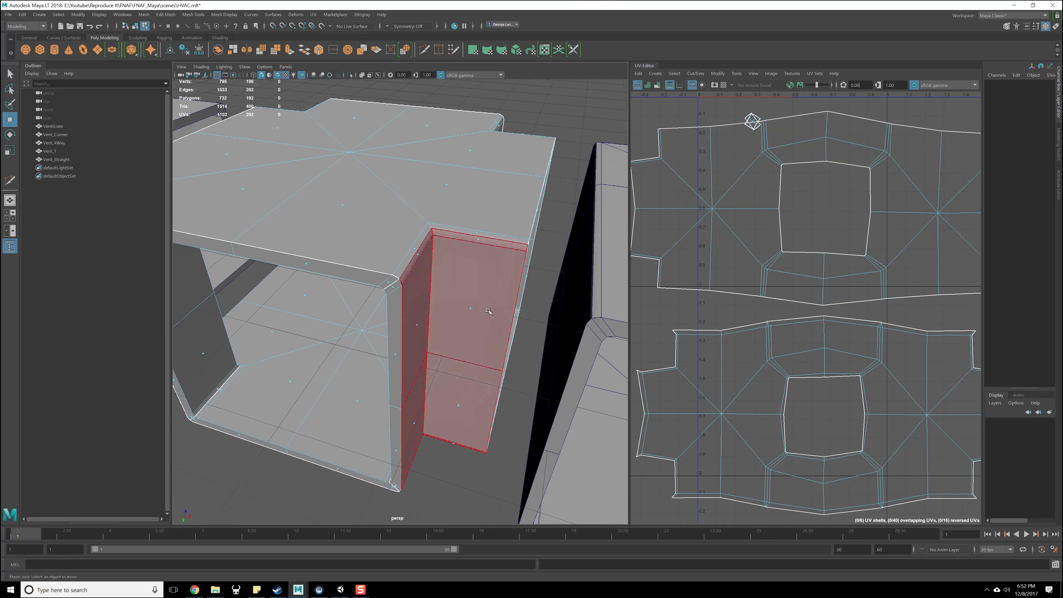
scroll(496, 281, "down", 8)
middle_click_drag(719, 279, 717, 303, "alt")
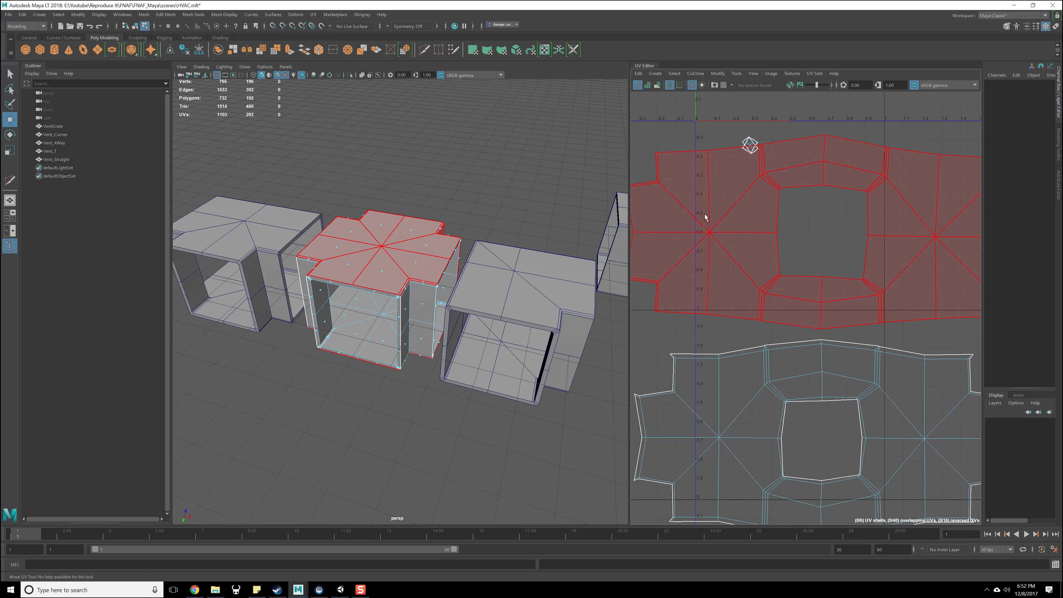
middle_click_drag(866, 191, 807, 213, "alt")
right_click_drag(795, 211, 787, 185)
double_click(764, 176)
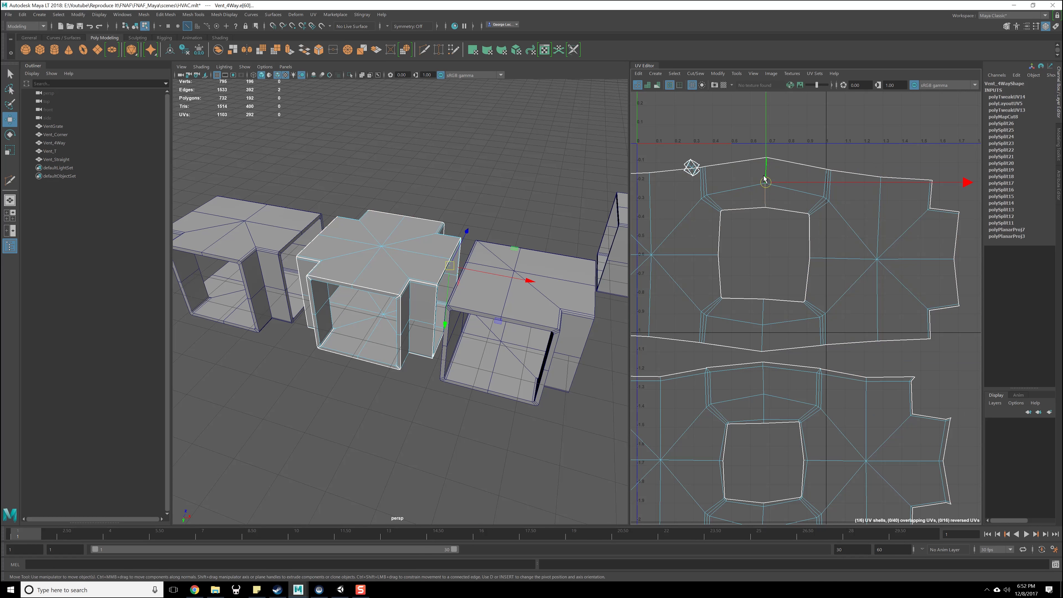
double_click(763, 313)
middle_click_drag(790, 432, 805, 350, "alt")
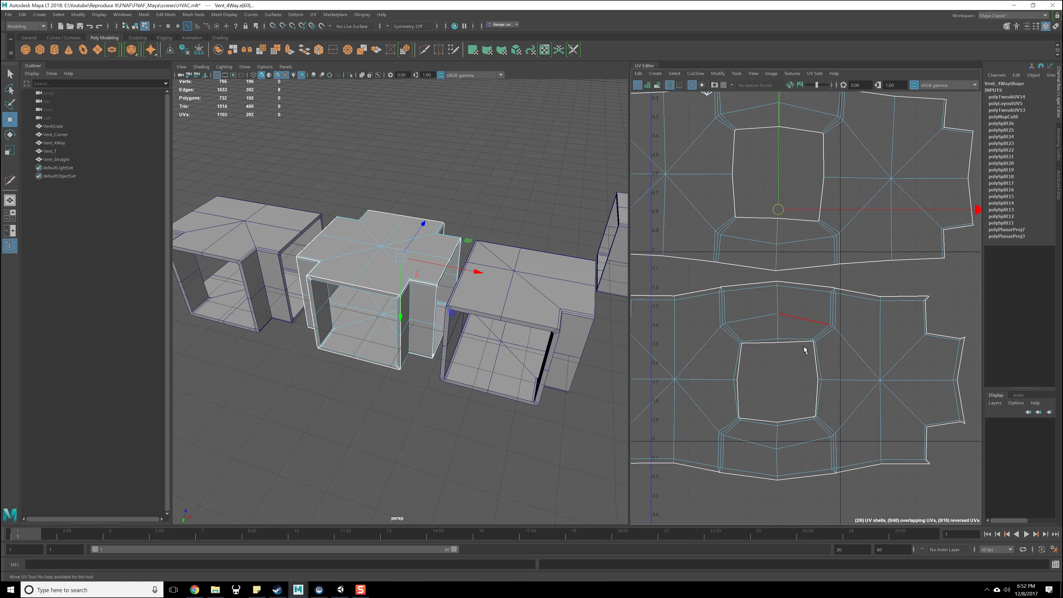
double_click(782, 435)
left_click_drag(482, 402, 568, 386, "alt")
scroll(816, 323, "down", 5)
right_click(863, 157, "shift")
right_click_drag(863, 156, 835, 167, "shift")
- Try to unfold all of the four-way vent's split UV shells
middle_click_drag(839, 197, 844, 219, "alt")
right_click_drag(844, 218, 812, 212)
left_click_drag(748, 163, 852, 401)
right_click_drag(846, 315, 764, 312, "shift")
mouse_move(805, 287)
middle_mouse_down("alt")
mouse_move(794, 275)
mouse_move(809, 282)
middle_mouse_up("alt")
scroll(796, 270, "up", 5)
scroll(809, 281, "down", 3)
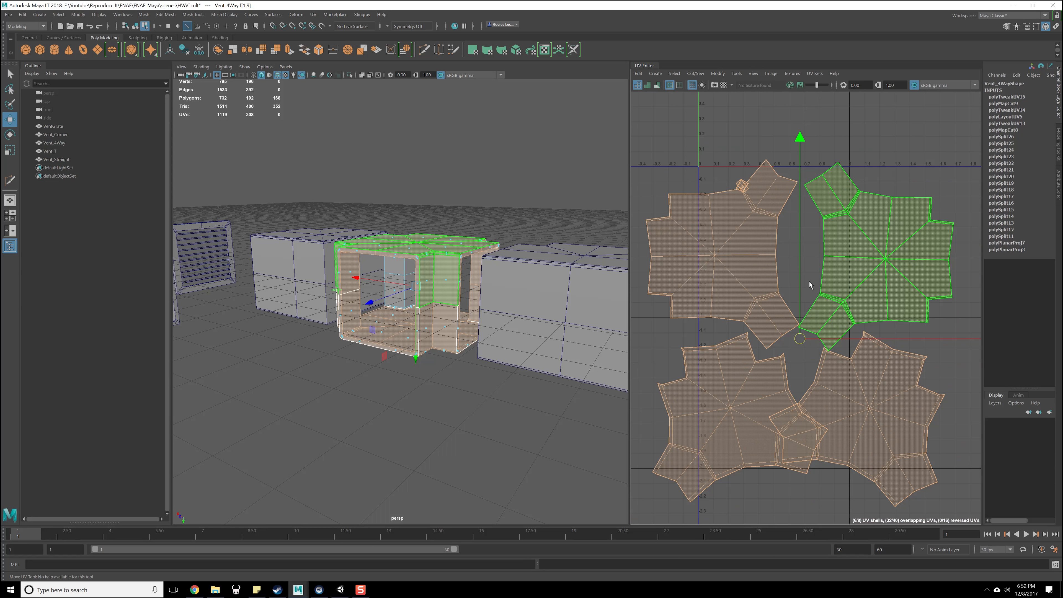
scroll(809, 281, "up", 2)
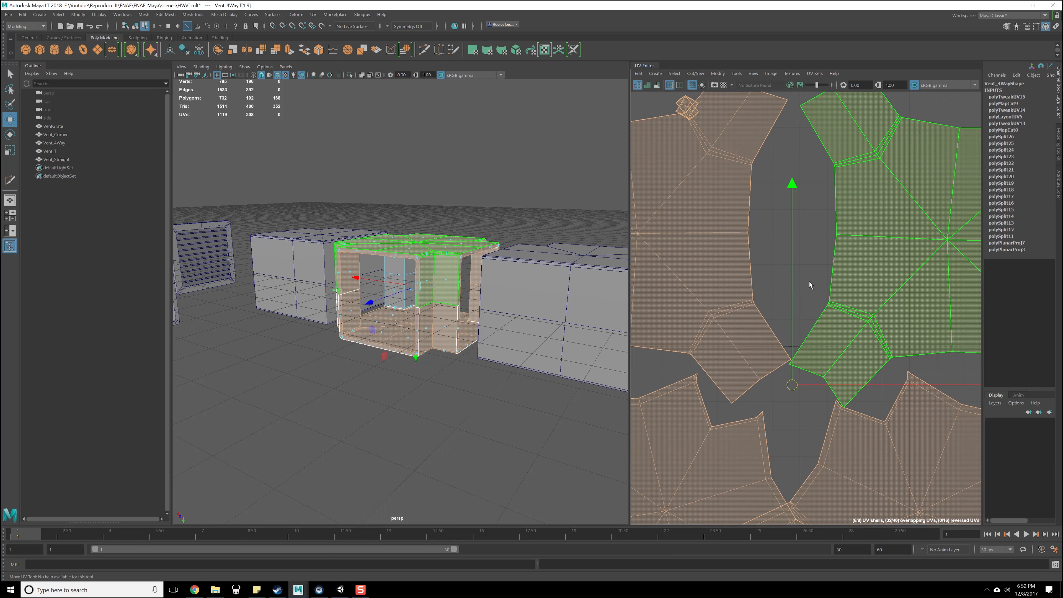
- Undo the last unfold and restore the UV shells with the wall strip cuts in place
key("ctrl+z")
key("ctrl+z")
key("ctrl+z")
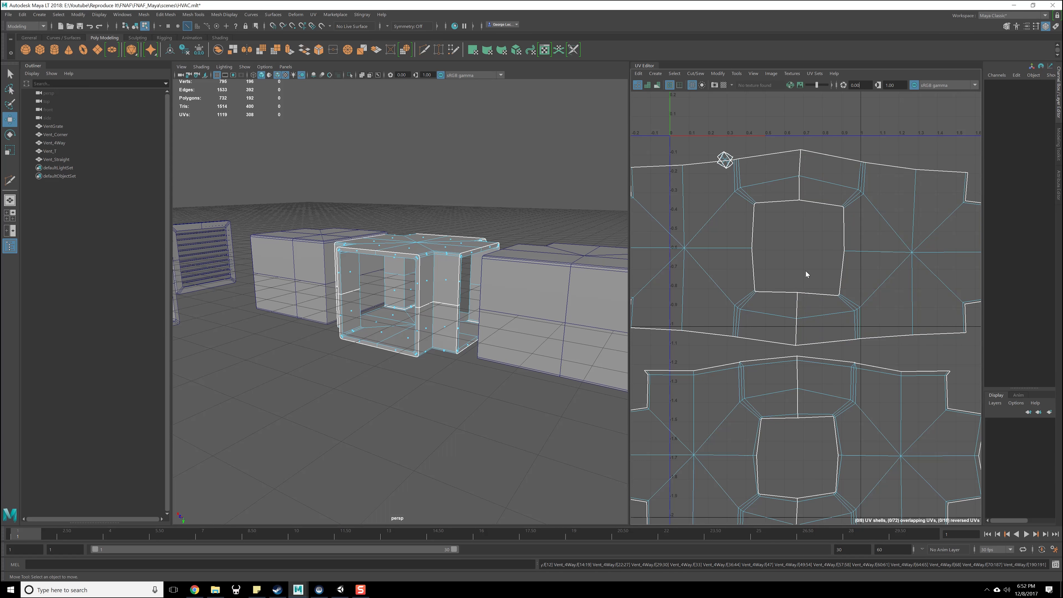
key("ctrl+z")
- Select the edge loops where the four-way vent's walls meet its top and bottom faces and cut the UVs there
left_click(855, 310)
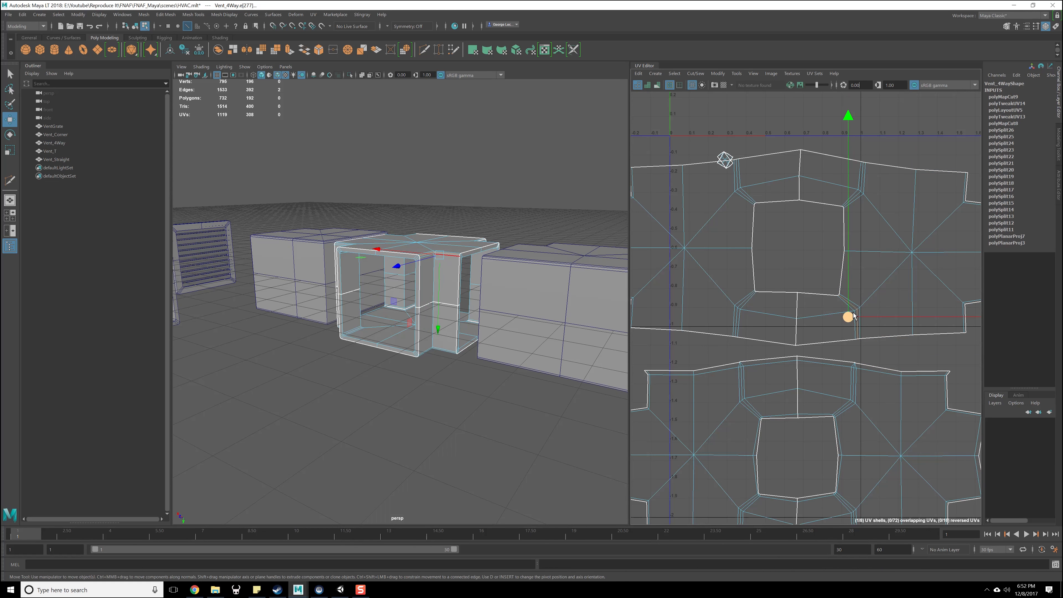
left_click_drag(507, 268, 319, 252, "alt")
scroll(469, 327, "up", 5)
key("q")
left_click(418, 308)
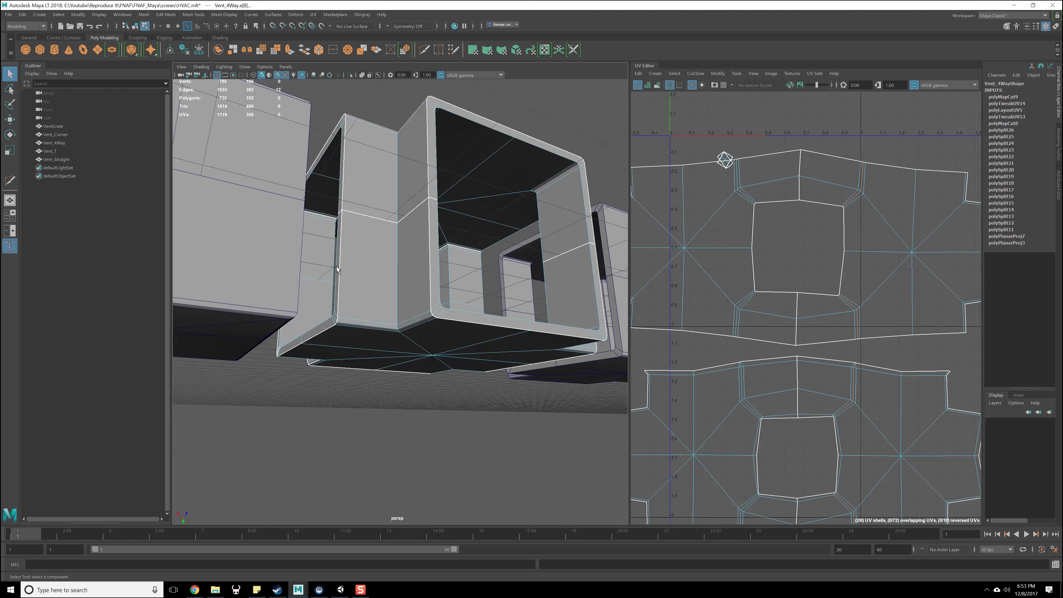
double_click(413, 323, "shift")
left_click_drag(413, 323, 431, 377, "alt")
double_click(431, 384, "shift")
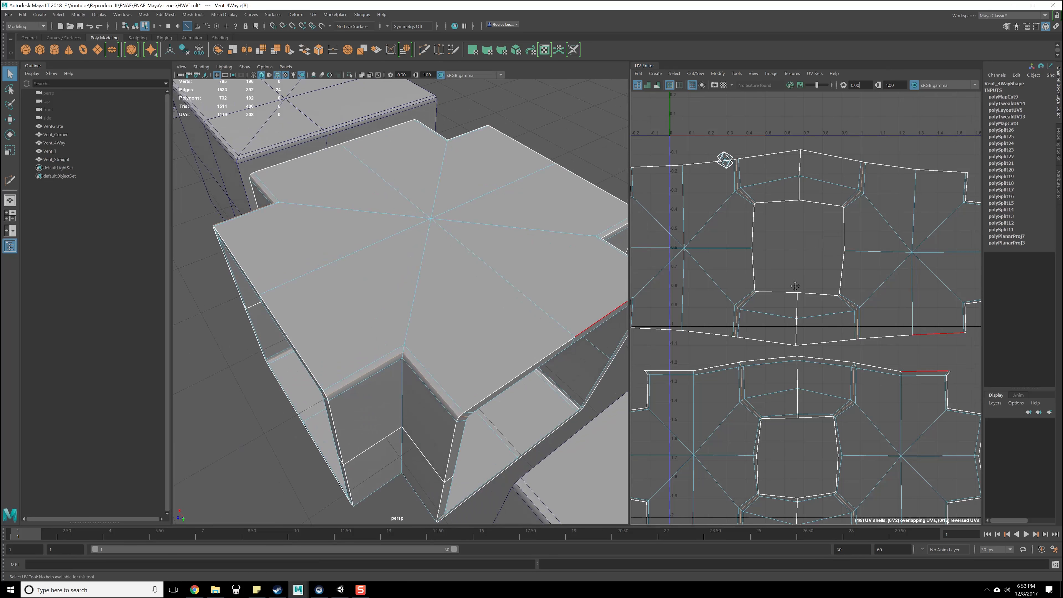
middle_click_drag(766, 297, 805, 236, "alt")
right_click_drag(804, 236, 780, 247, "shift")
- Select all of the four-way vent's UV shells and unfold them
scroll(811, 296, "down", 3)
scroll(810, 296, "down", 2)
left_click_drag(760, 162, 864, 346)
left_click_drag(693, 187, 918, 388)
right_click_drag(883, 329, 787, 324, "shift")
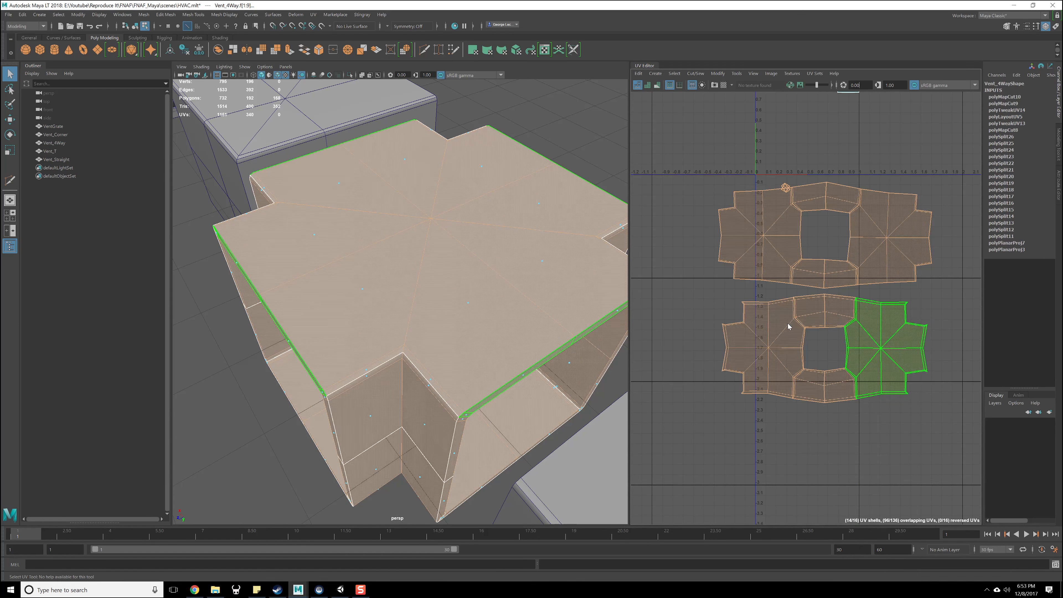
left_click(914, 298)
scroll(900, 295, "down", 2)
middle_click_drag(834, 273, 834, 322, "alt")
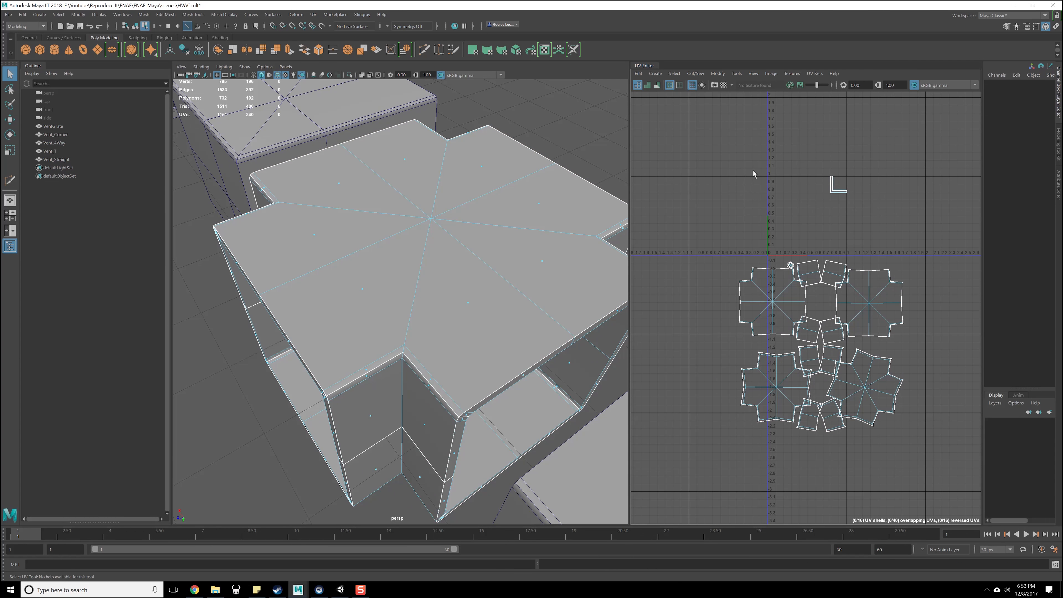
- Select the stray L-shaped UV shells above the others, locate their faces on the vent, and unfold them
left_click_drag(755, 171, 838, 230)
key("f")
mouse_move(557, 377)
left_mouse_down("alt")
mouse_move(510, 385)
mouse_move(549, 373)
left_mouse_up("alt")
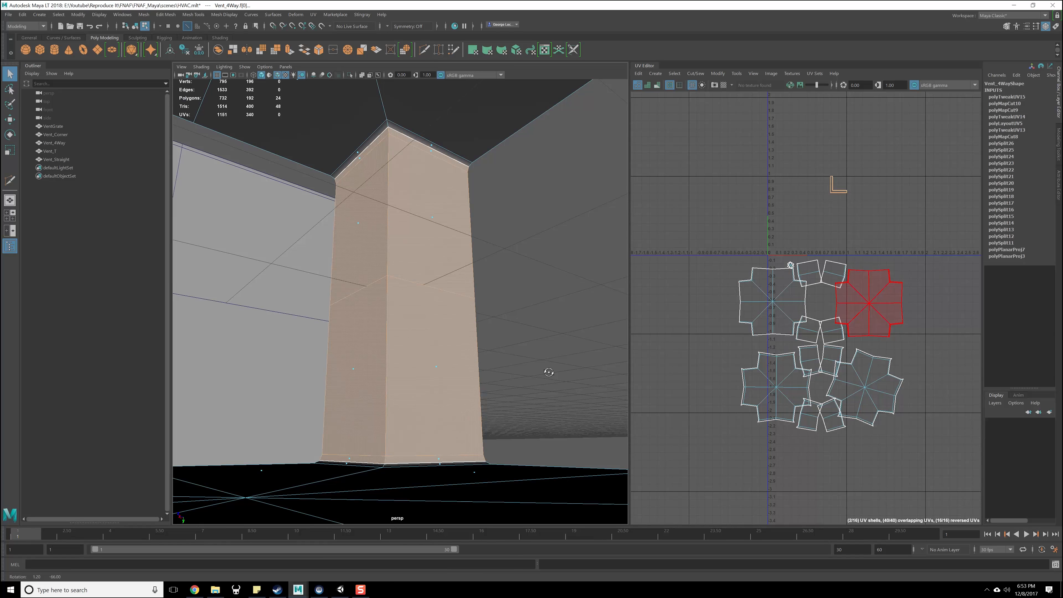
right_click_drag(811, 240, 733, 240, "shift")
- Select every UV shell of the four-way vent and unfold the whole set again
scroll(853, 234, "up", 2)
scroll(755, 247, "down", 2)
left_click_drag(691, 163, 948, 479)
right_click_drag(846, 249, 755, 248, "shift")
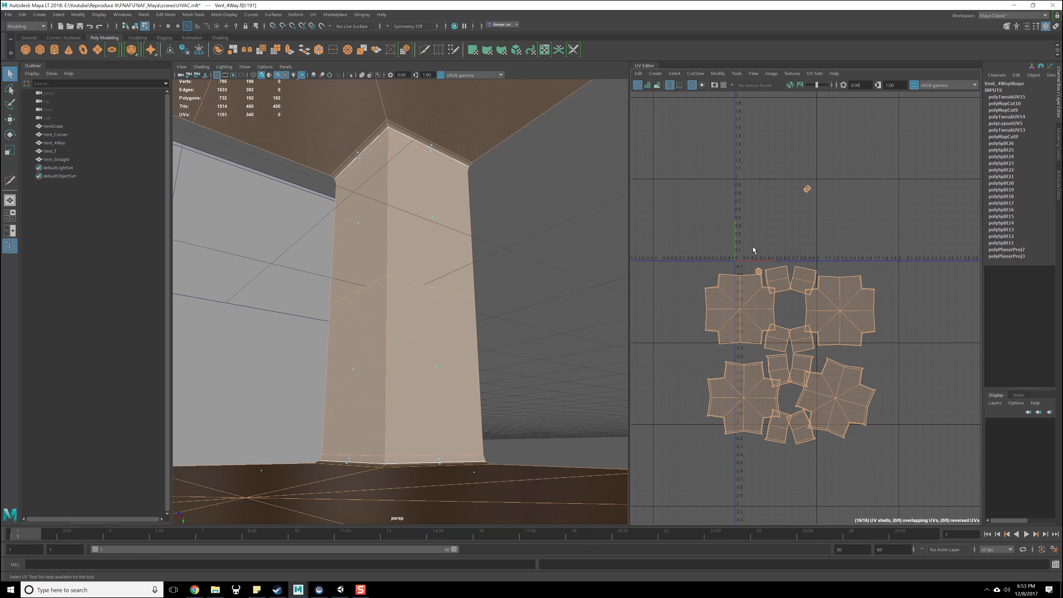
- Select the small wall shells and examine which faces of the four-way vent they cover
middle_click_drag(788, 215, 822, 298, "alt")
left_click_drag(802, 228, 856, 280)
middle_click_drag(415, 327, 437, 301, "alt")
left_click_drag(437, 302, 397, 256, "alt")
scroll(397, 255, "down", 5)
left_click(392, 222)
scroll(862, 261, "up", 2)
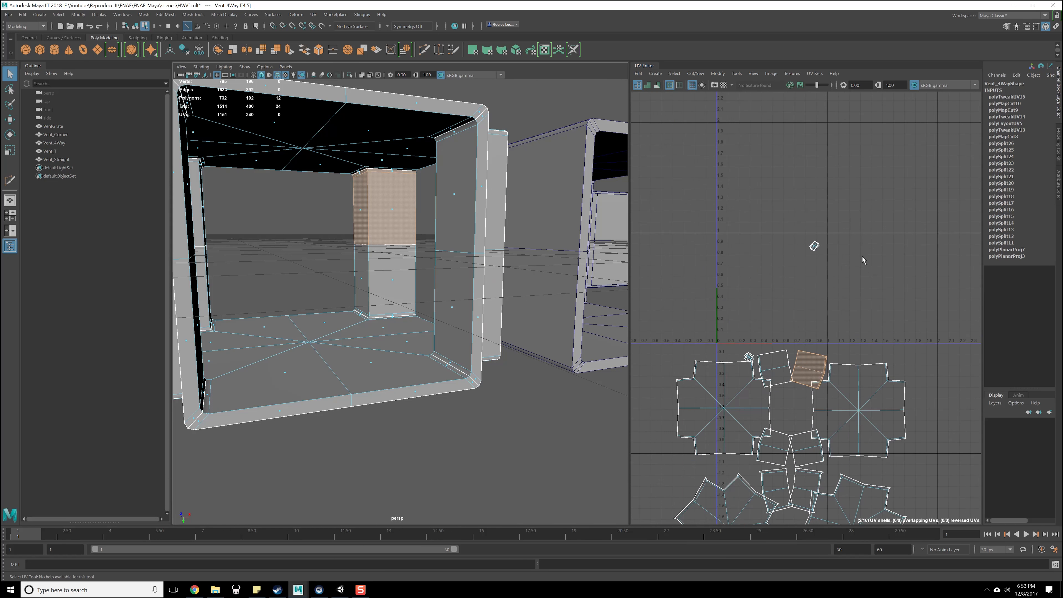
scroll(863, 259, "up", 2)
- Move the isolated wall shell down towards the other UV shells
left_click(799, 242)
key("w")
left_click_drag(799, 244, 798, 352)
key("e")
key("r")
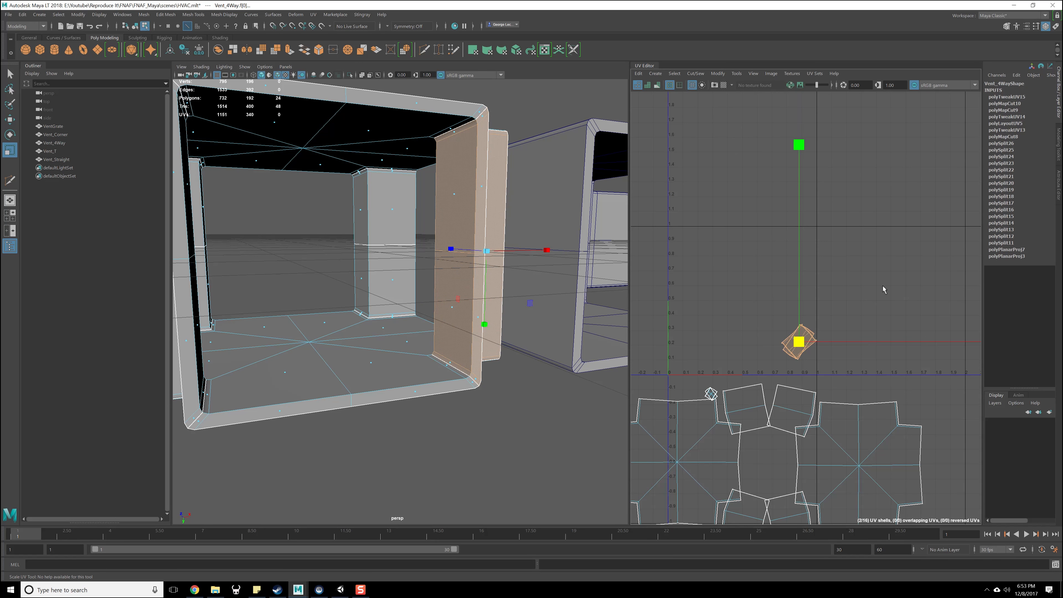
left_click(882, 286)
- Select all of the four-way vent's UV shells and straighten them with Orient Shells
scroll(883, 286, "down", 4)
middle_click_drag(829, 302, 847, 247, "alt")
right_click_drag(846, 246, 801, 241)
left_click_drag(675, 239, 871, 462)
right_click(759, 268, "shift")
right_click_drag(739, 283, 764, 272, "shift")
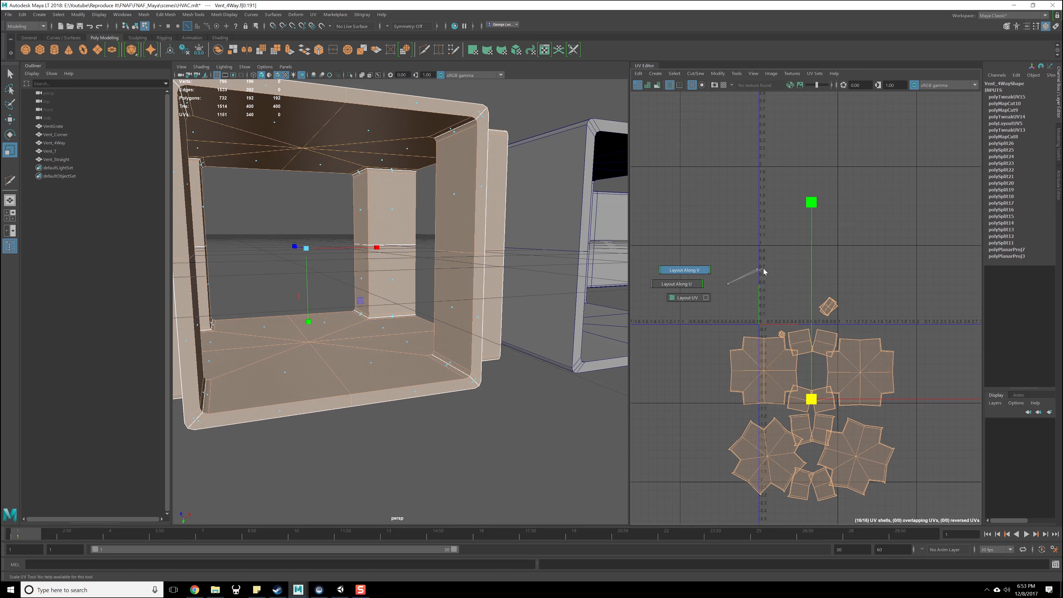
right_click(756, 271, "shift")
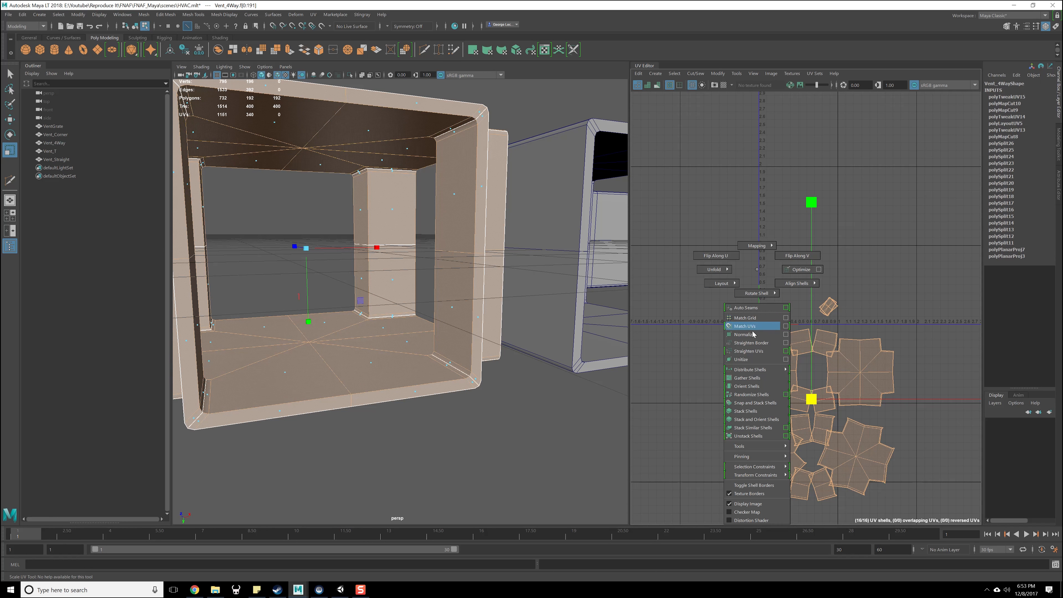
left_click(757, 387)
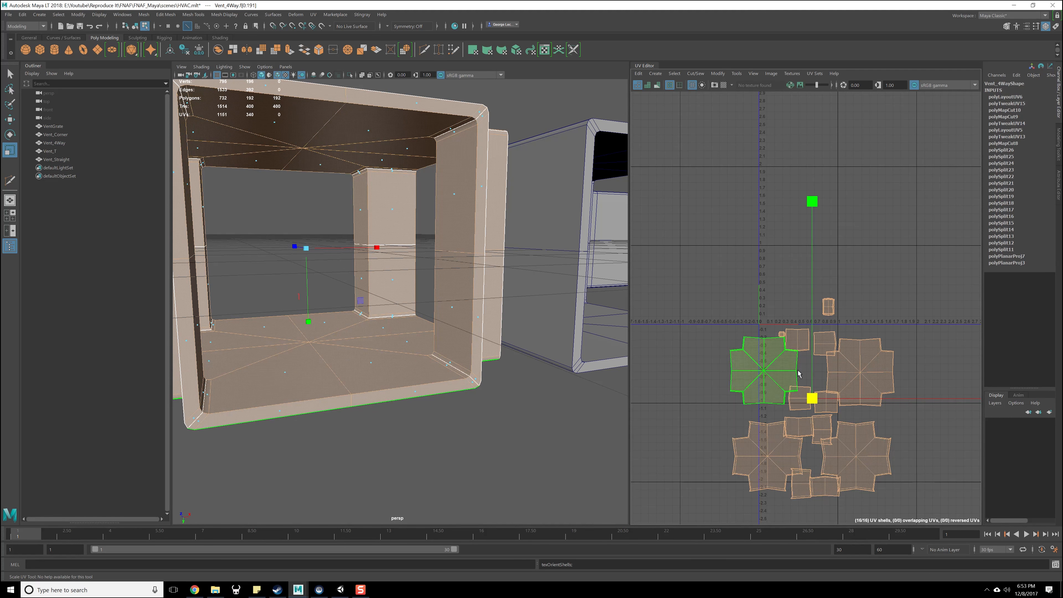
- Lay out the four-way vent's UV shells so they are packed into the UV tile
middle_click_drag(799, 371, 802, 286, "alt")
scroll(793, 300, "up", 3)
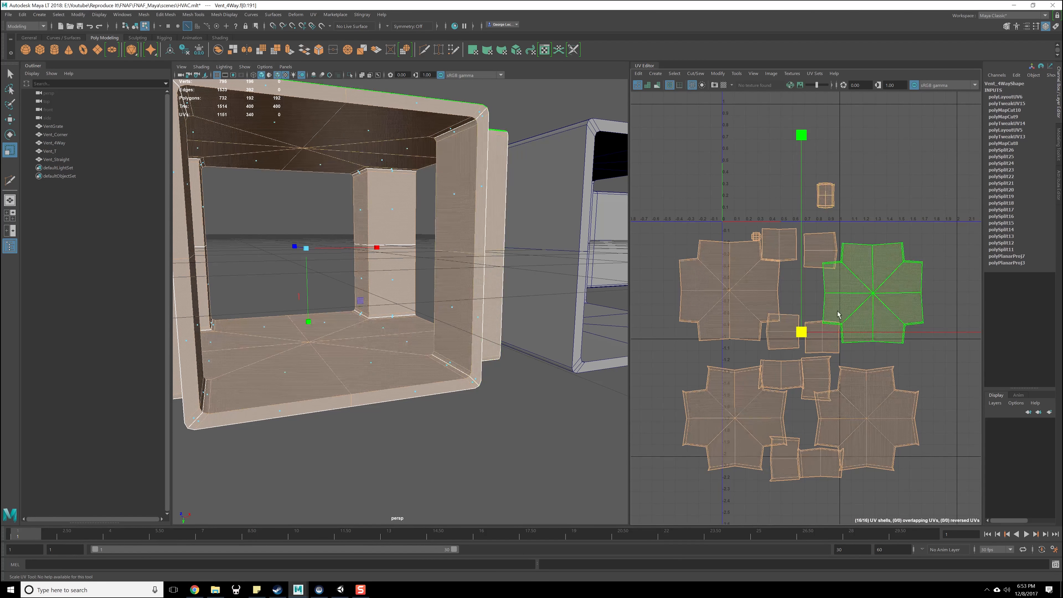
right_click(731, 192, "shift")
right_click_drag(732, 214, 664, 219, "shift")
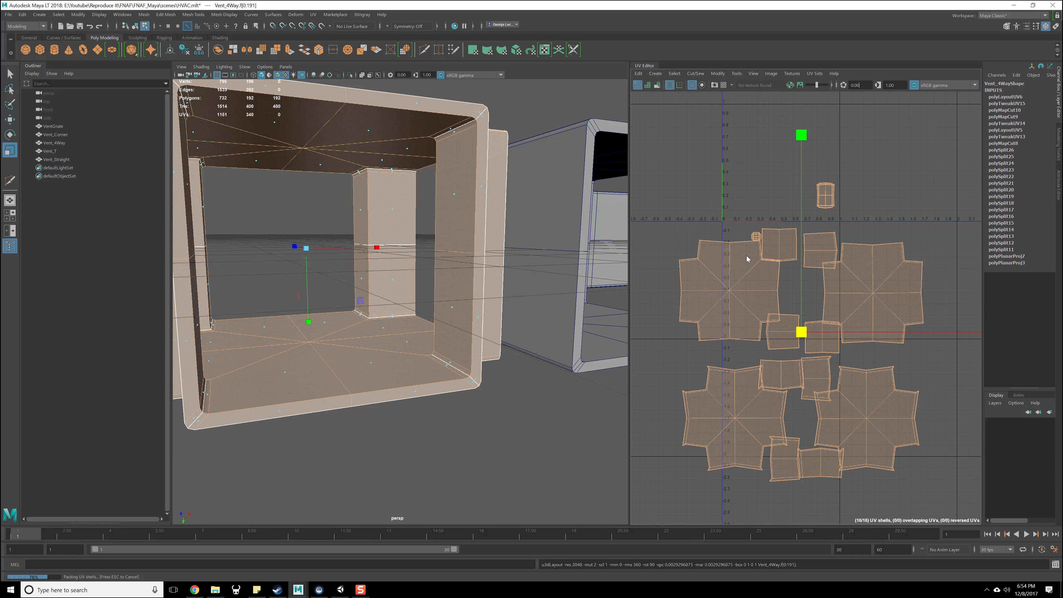
scroll(724, 233, "up", 3)
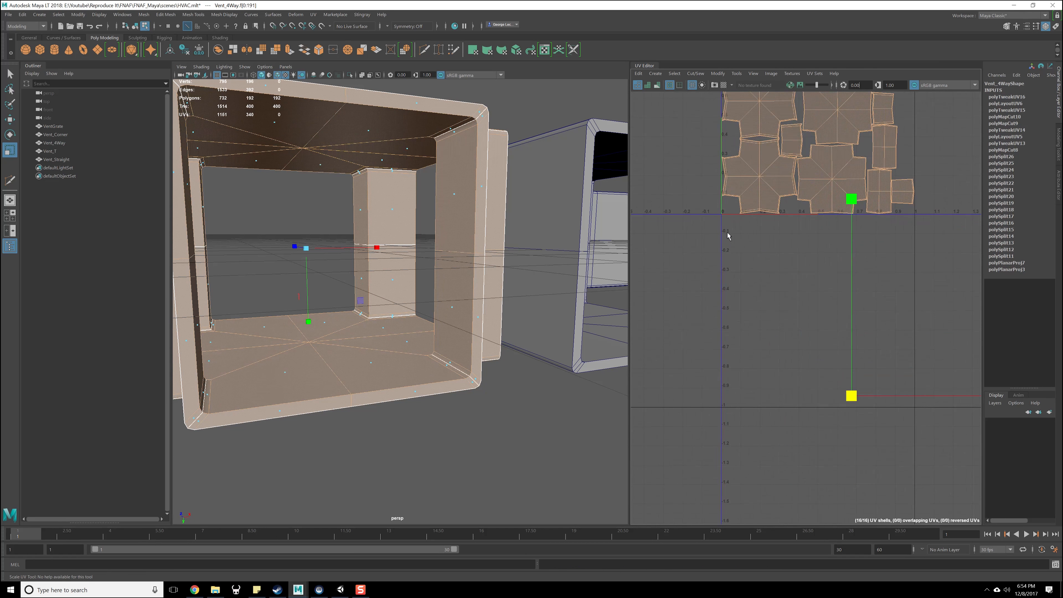
- Delete the four-way vent's construction history, switch to the neighbouring T vent, and save the scene
left_click(22, 15)
mouse_move(63, 119)
left_click(146, 128)
scroll(250, 177, "down", 6)
left_click_drag(458, 312, 641, 337, "alt")
right_click_drag(423, 213, 424, 227)
left_click_drag(423, 227, 494, 268, "alt")
scroll(494, 271, "up", 4)
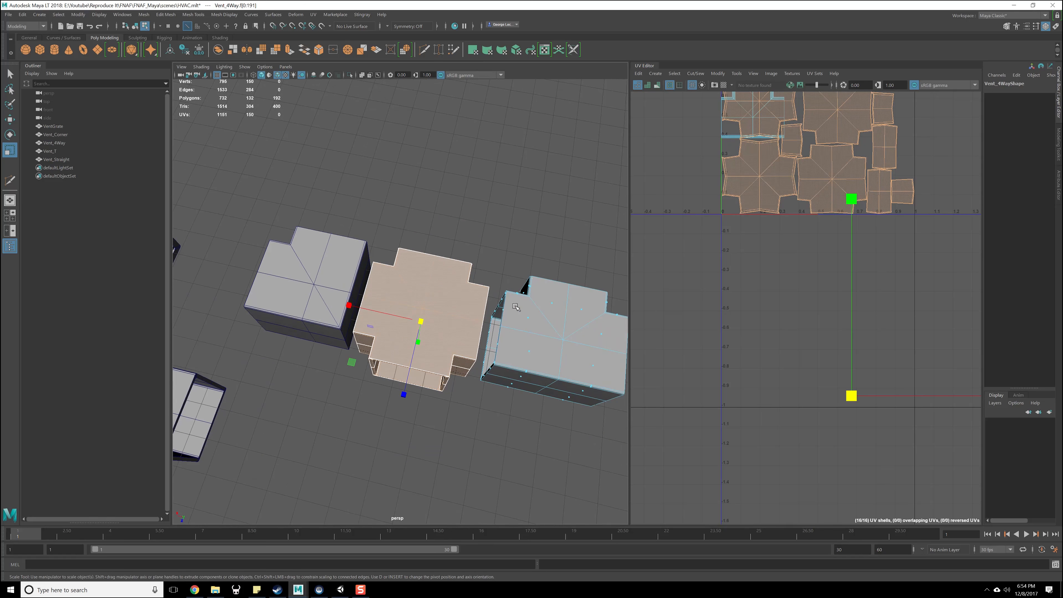
right_click_drag(504, 319, 515, 307)
key("ctrl+s")
- Frame the T vent and apply a planar UV projection to it
key("f")
left_click_drag(439, 335, 504, 300, "alt")
middle_click_drag(410, 137, 460, 221, "alt")
left_click(314, 16)
left_click(350, 115)
middle_click_drag(712, 200, 719, 286, "alt")
scroll(718, 287, "up", 2)
- Use Multi-Cut to split the upper rim corners of the T vent's first opening with diagonal edges
left_click_drag(538, 404, 470, 267, "alt")
key("q")
scroll(469, 385, "up", 3)
right_click(470, 267)
right_click_drag(472, 270, 473, 283)
left_click_drag(509, 287, 457, 278, "alt")
right_click_drag(457, 277, 421, 280, "shift")
left_click_drag(420, 280, 430, 261, "alt")
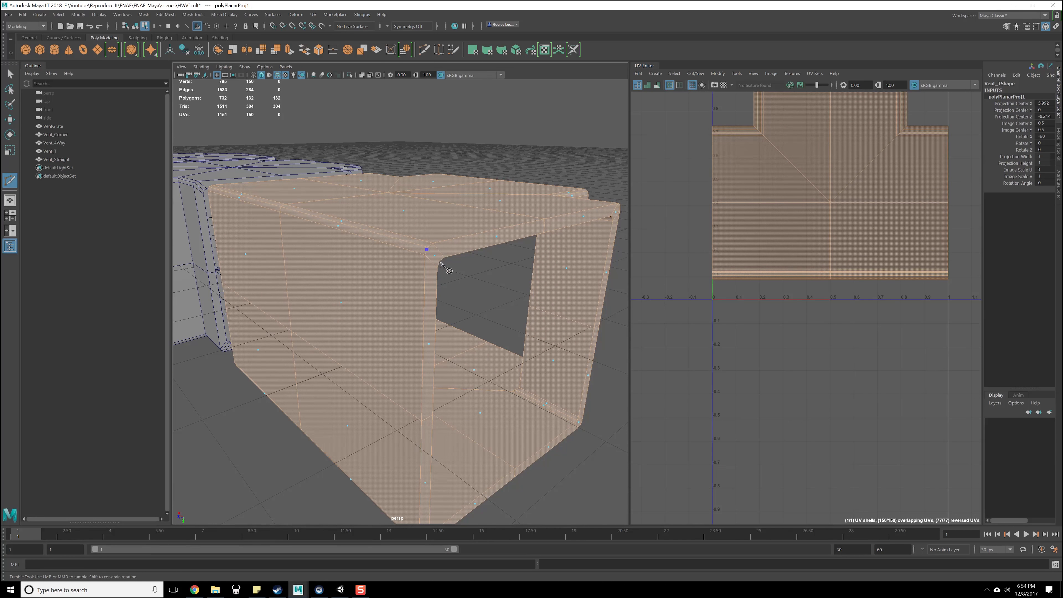
right_click(518, 326)
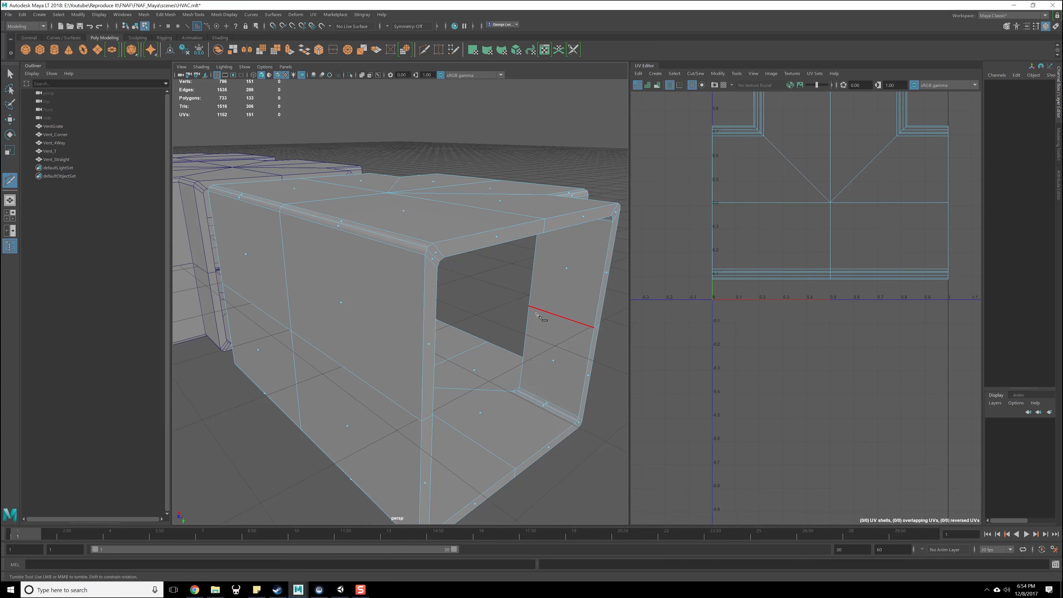
left_click_drag(539, 313, 502, 316, "alt")
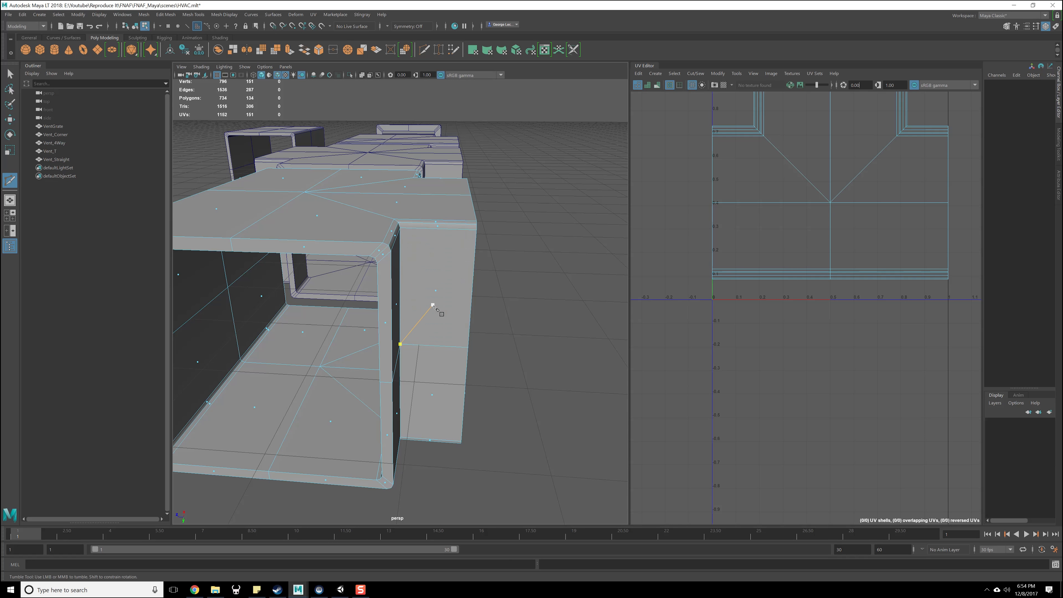
- Split the upper rim corners of the T vent's other two openings with diagonal edges
left_click_drag(432, 296, 415, 298, "alt")
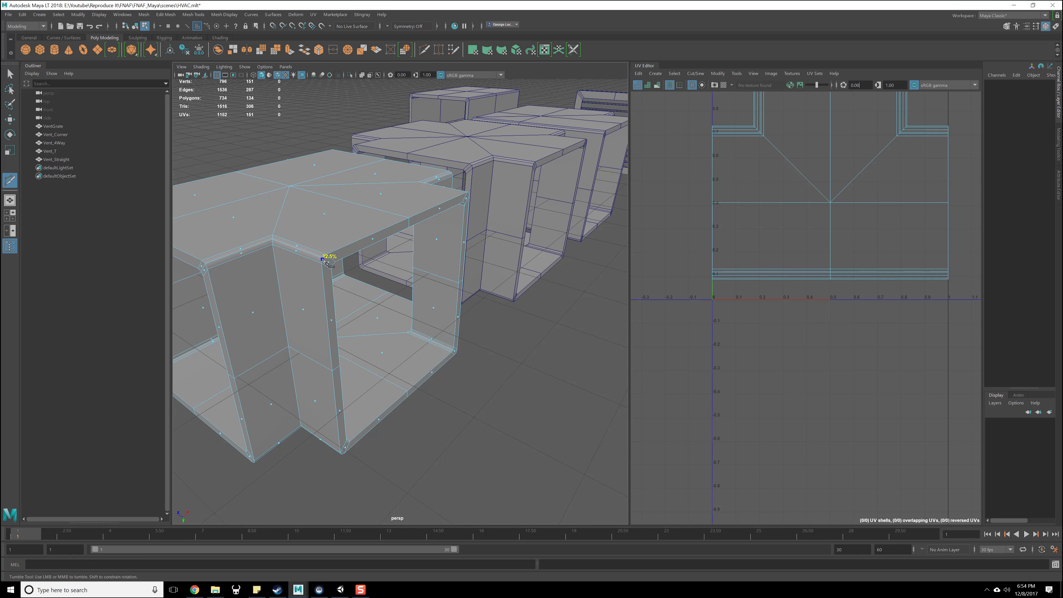
right_click_drag(340, 272, 293, 265, "alt")
left_click_drag(273, 239, 356, 176, "alt")
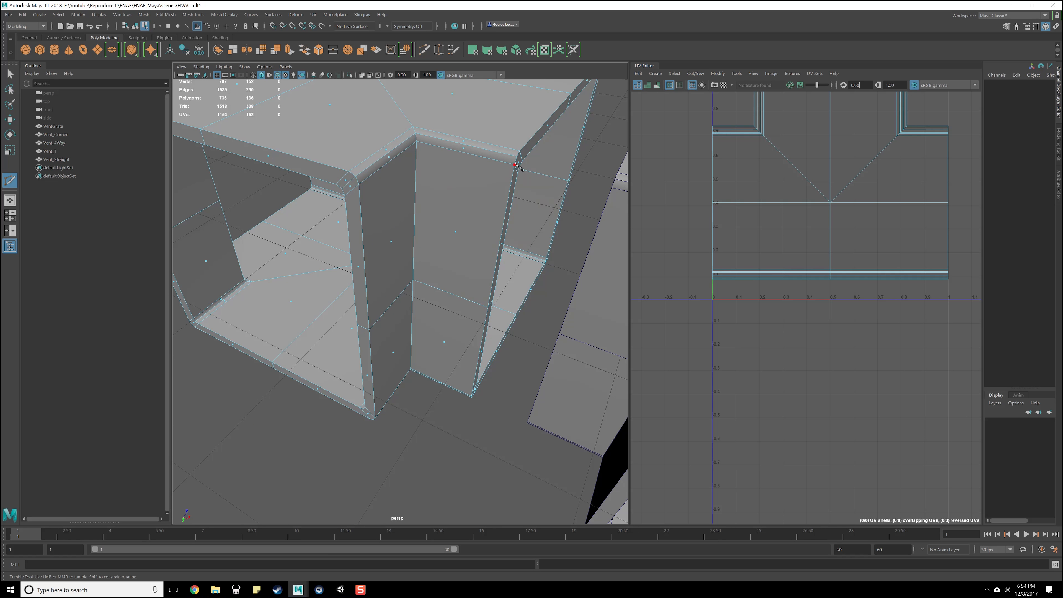
left_click_drag(516, 170, 427, 220, "alt")
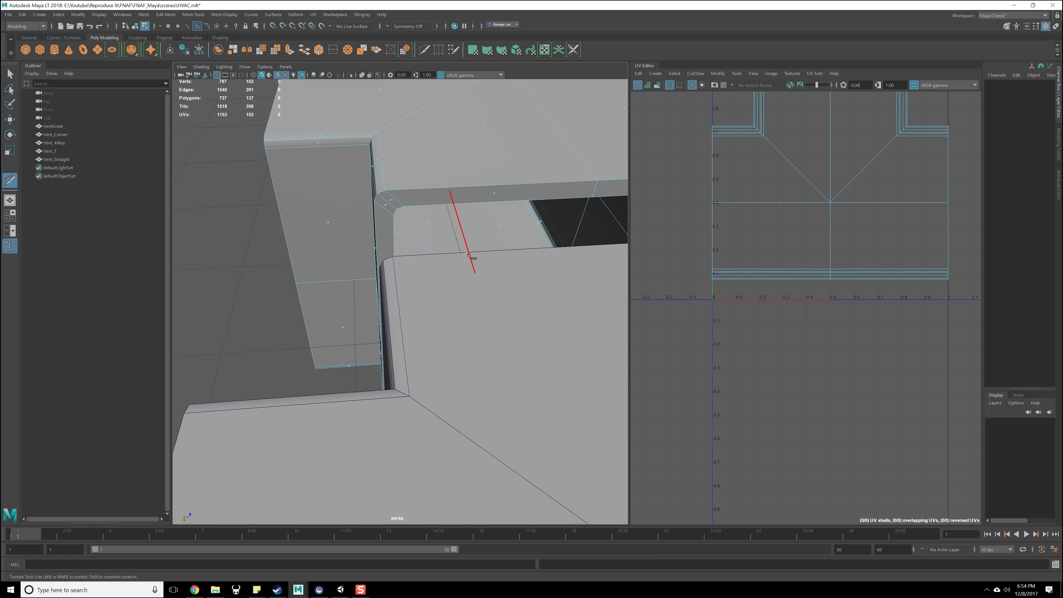
key("Return")
left_click_drag(465, 251, 497, 263, "alt")
key("Return")
- Split the lower rim corners of all the T vent's openings with diagonal edges and save the scene
scroll(523, 324, "down", 5)
left_click_drag(523, 323, 498, 225, "alt")
scroll(498, 225, "up", 3)
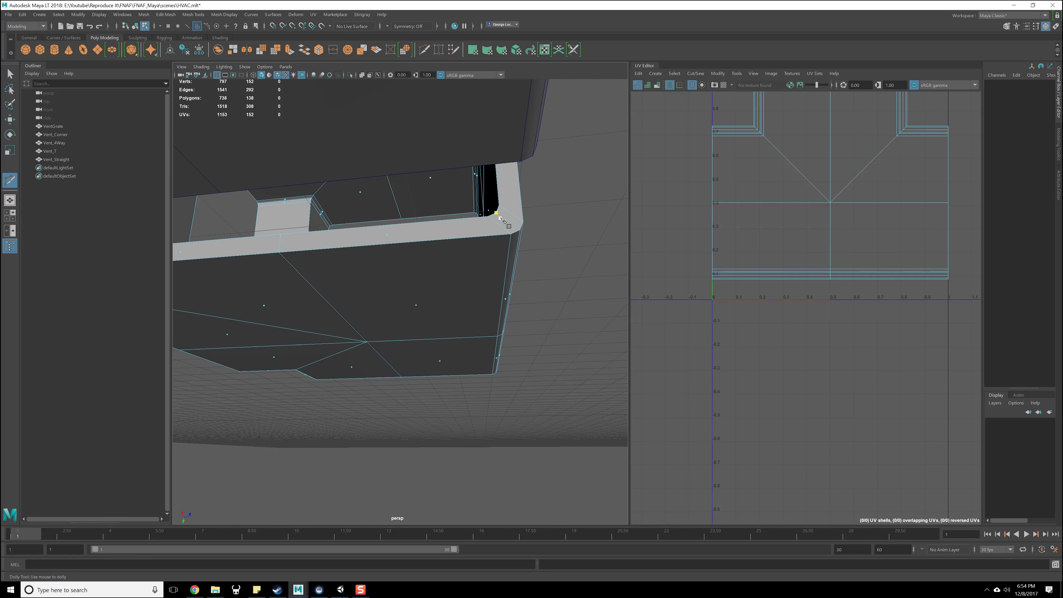
left_click_drag(406, 287, 475, 316, "alt")
key("Return")
scroll(502, 320, "down", 2)
middle_click_drag(474, 316, 574, 268, "alt")
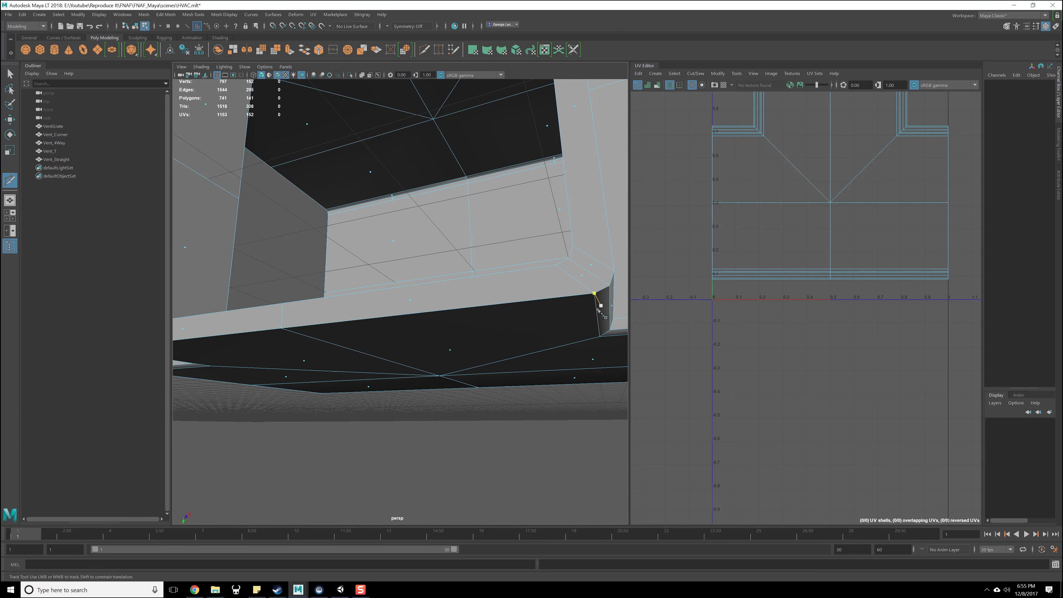
right_click_drag(599, 310, 466, 225, "alt")
left_click_drag(406, 260, 507, 296, "alt")
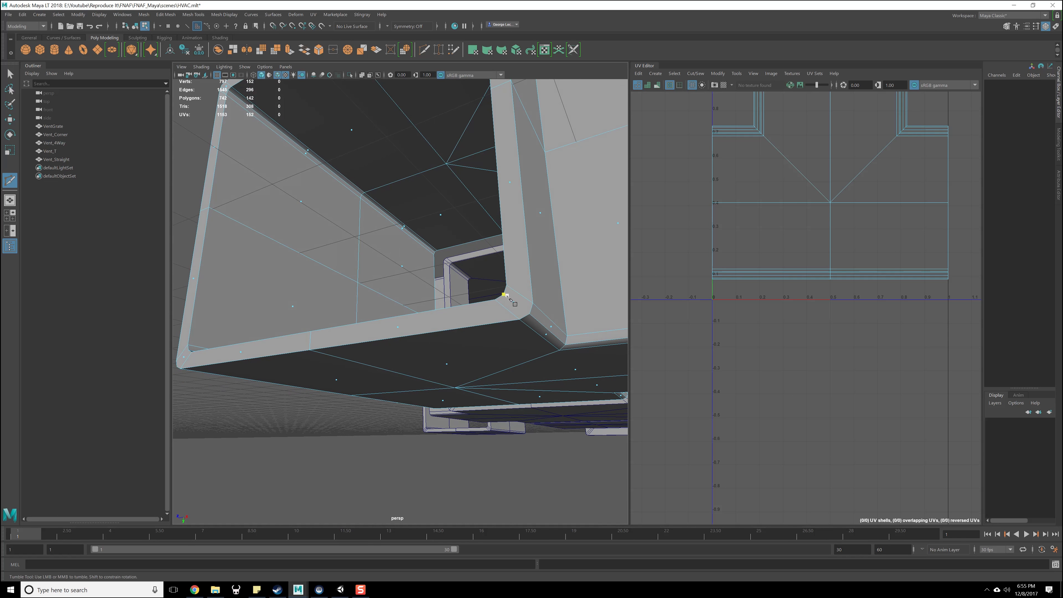
left_click_drag(424, 328, 496, 321, "alt")
right_click(395, 345)
left_click(519, 357)
key("ctrl+s")
- Select the edge loops along the T vent's wall borders and opening rims and cut the UVs there
key("F8")
key("q")
right_click_drag(421, 298, 423, 284)
left_click_drag(423, 284, 331, 267, "alt")
double_click(267, 263)
left_click_drag(473, 289, 403, 296, "alt")
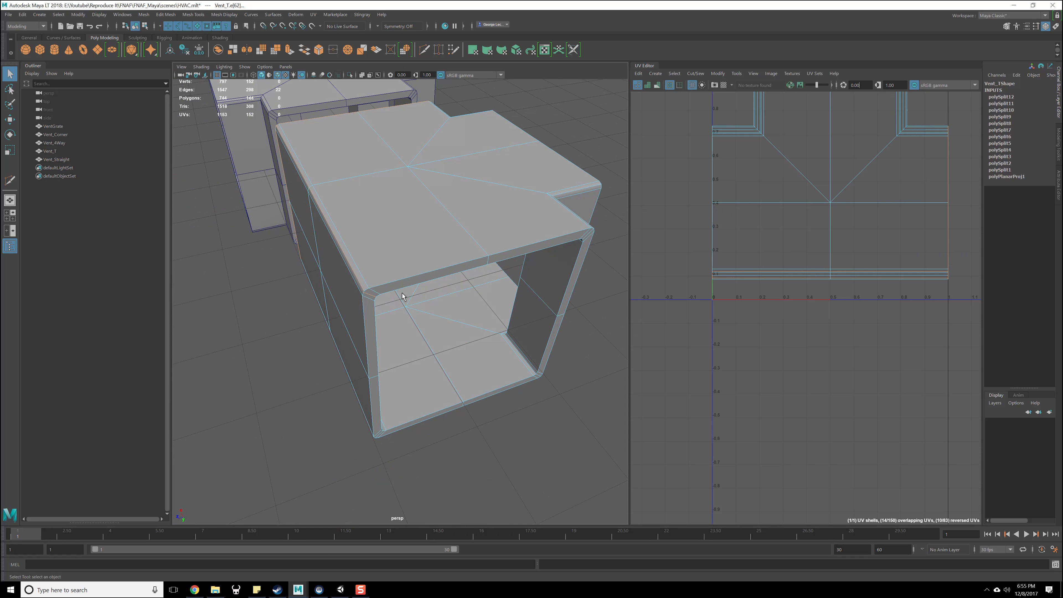
double_click(393, 280, "shift")
left_click_drag(487, 308, 392, 311, "alt")
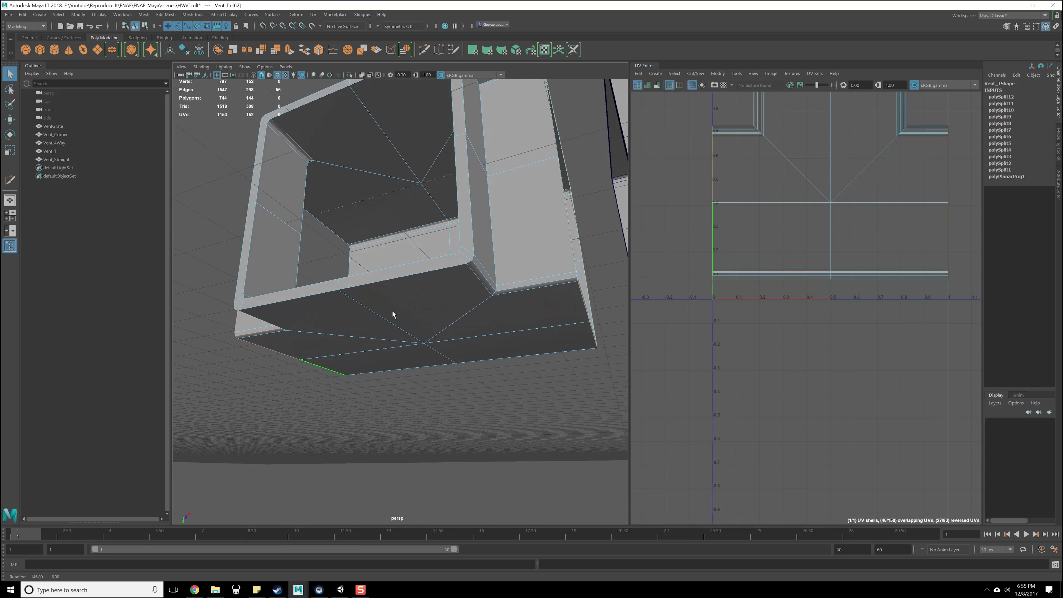
mouse_move(482, 279)
left_mouse_down("alt")
mouse_move(527, 262)
mouse_move(475, 297)
mouse_move(368, 285)
mouse_move(488, 286)
left_mouse_up("alt")
middle_click_drag(783, 203, 762, 265, "alt")
right_click_drag(772, 242, 725, 243, "shift")
- Select all of the T vent's UV shells and unfold them
scroll(725, 224, "down", 3)
left_click_drag(687, 158, 818, 284)
right_click_drag(818, 287, 724, 291, "shift")
scroll(758, 299, "down", 2)
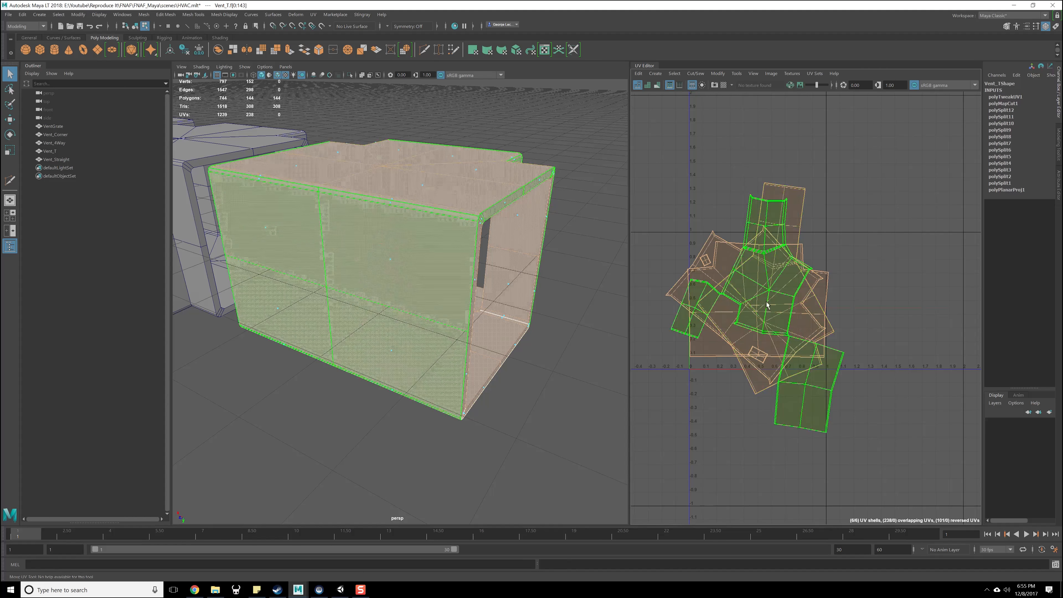
- Straighten all of the T vent's UV shells with Orient Shells
key("w")
left_click_drag(755, 309, 777, 301)
left_click(831, 256)
right_click_drag(831, 255, 832, 257, "shift")
right_click_drag(830, 348, 831, 373, "shift")
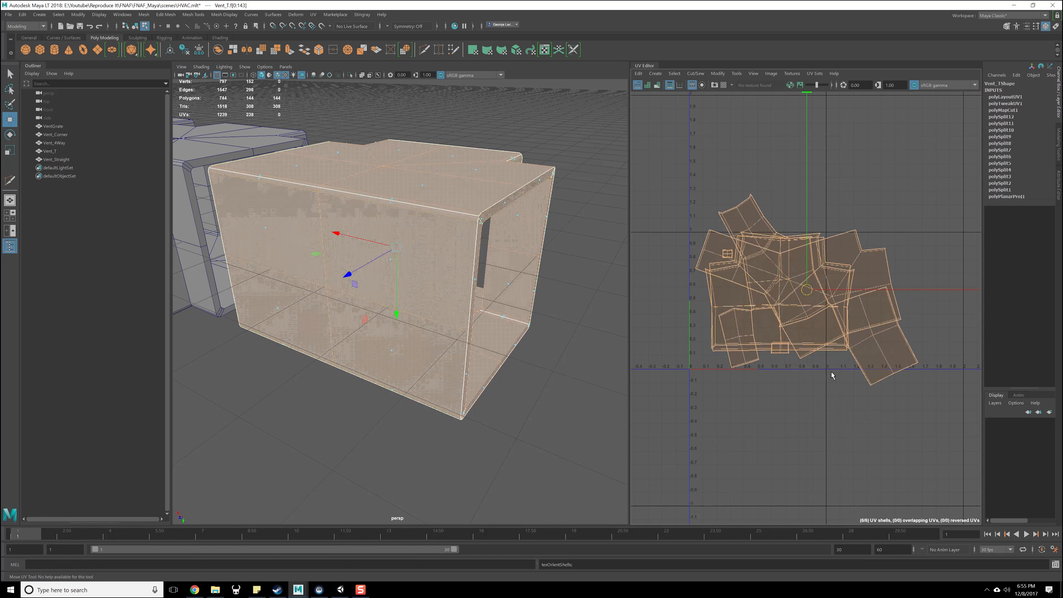
- Move the T vent's top face shell straight down and pull two more shells out of the overlapping pile
left_click(872, 219)
left_click(855, 274)
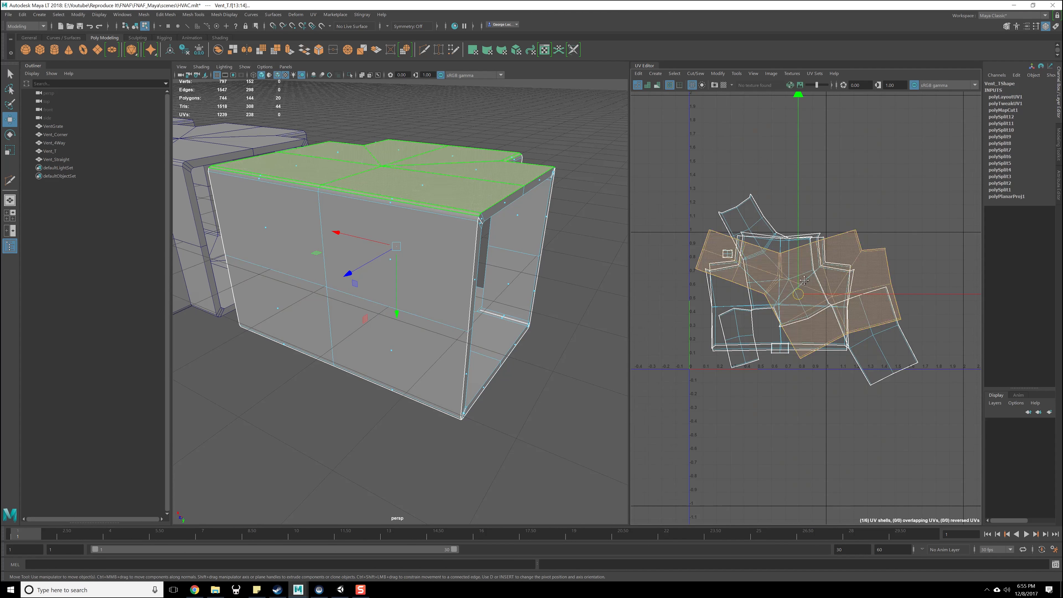
left_click_drag(794, 302, 792, 465)
left_click(814, 306)
left_click_drag(814, 306, 904, 180)
left_click(826, 287)
left_click_drag(777, 302, 904, 347)
- Move the remaining overlapping UV shells of the T vent apart so each one lies separately
left_click(780, 314)
left_click_drag(777, 304, 670, 338)
middle_click_drag(734, 316, 824, 307, "alt")
left_click_drag(567, 336, 563, 293, "alt")
middle_click_drag(816, 270, 700, 271, "alt")
left_click(876, 326)
left_click_drag(880, 337, 508, 356)
left_click(858, 327)
left_click_drag(836, 334, 792, 338)
- Select the irregular UV shell with attached wall pieces and examine the matching rim corner of the T vent up close
scroll(817, 310, "up", 2)
middle_click_drag(913, 285, 743, 328, "alt")
left_click(874, 242)
middle_click_drag(873, 242, 817, 292, "alt")
left_click_drag(565, 369, 488, 351, "alt")
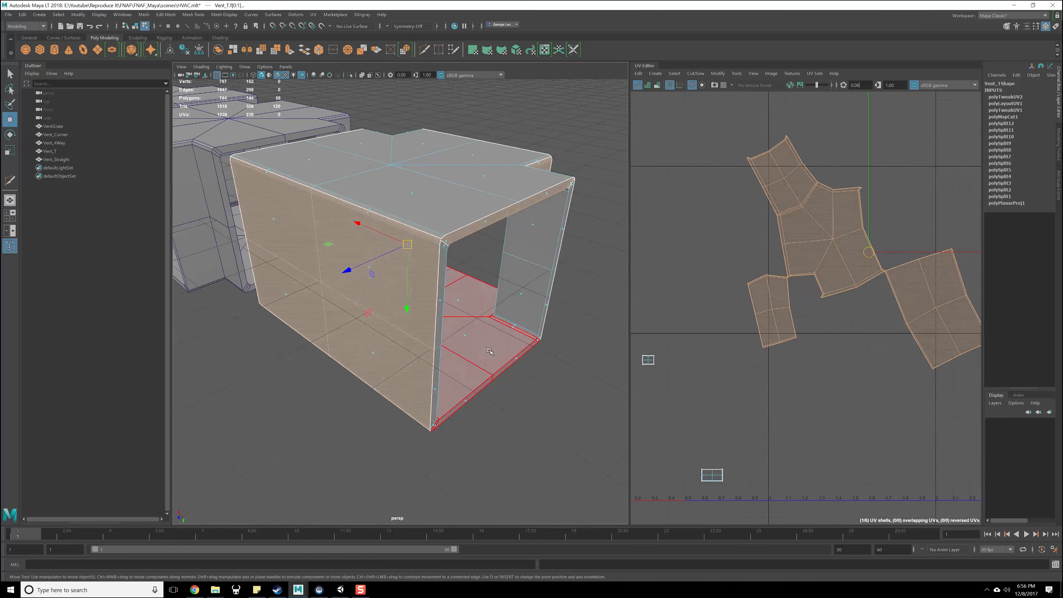
scroll(488, 351, "up", 5)
middle_click_drag(522, 235, 506, 312, "alt")
scroll(506, 312, "up", 4)
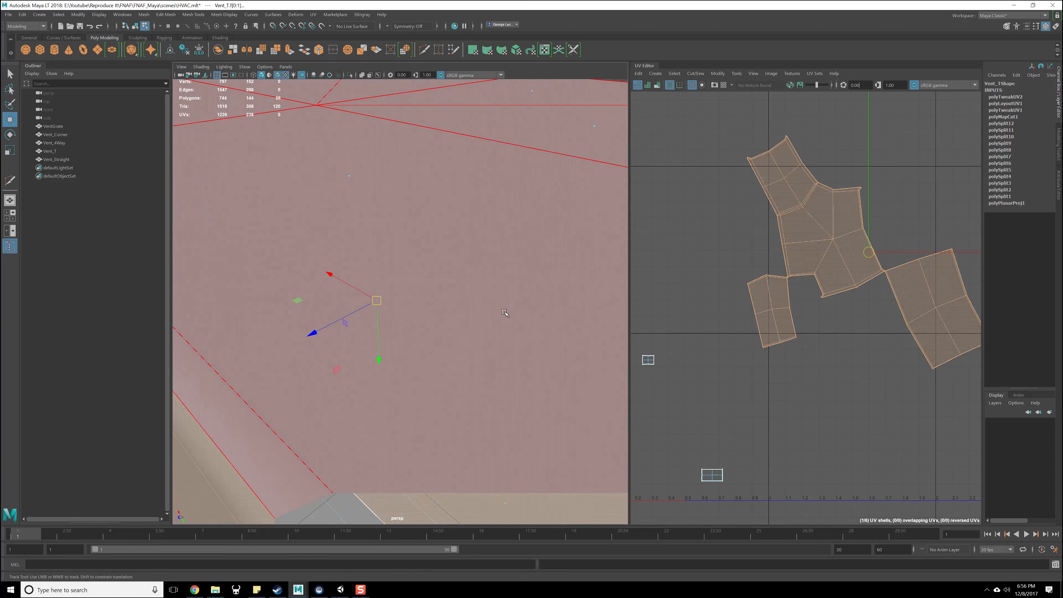
scroll(505, 312, "down", 8)
scroll(505, 305, "up", 2)
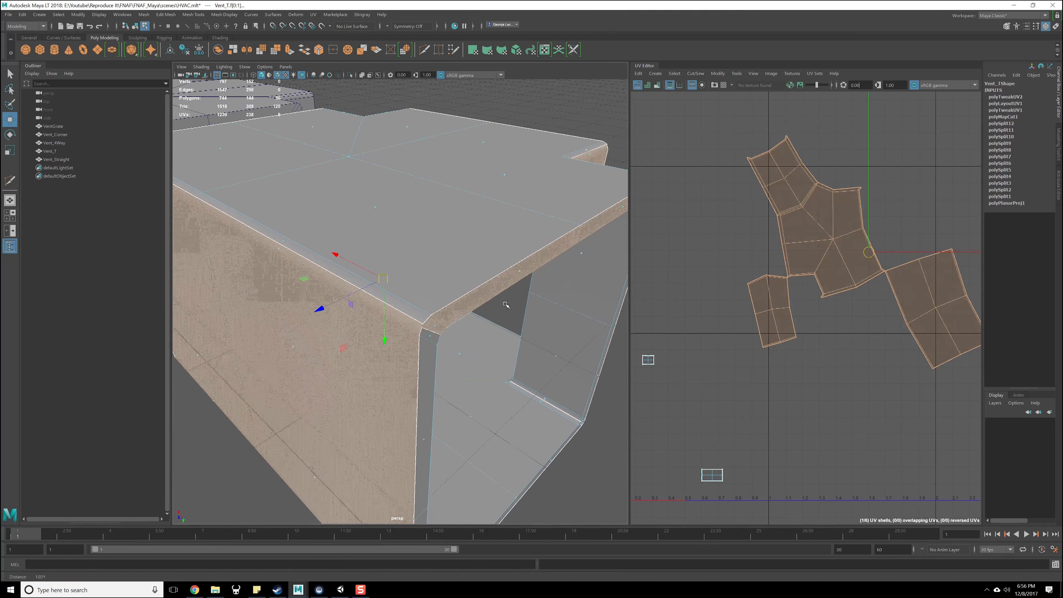
scroll(506, 305, "up", 4)
- Select the stray vertex and its neighbour at the T vent's upper rim corner and merge them
right_click_drag(459, 356, 435, 357)
left_click(449, 362)
middle_click_drag(458, 357, 457, 358)
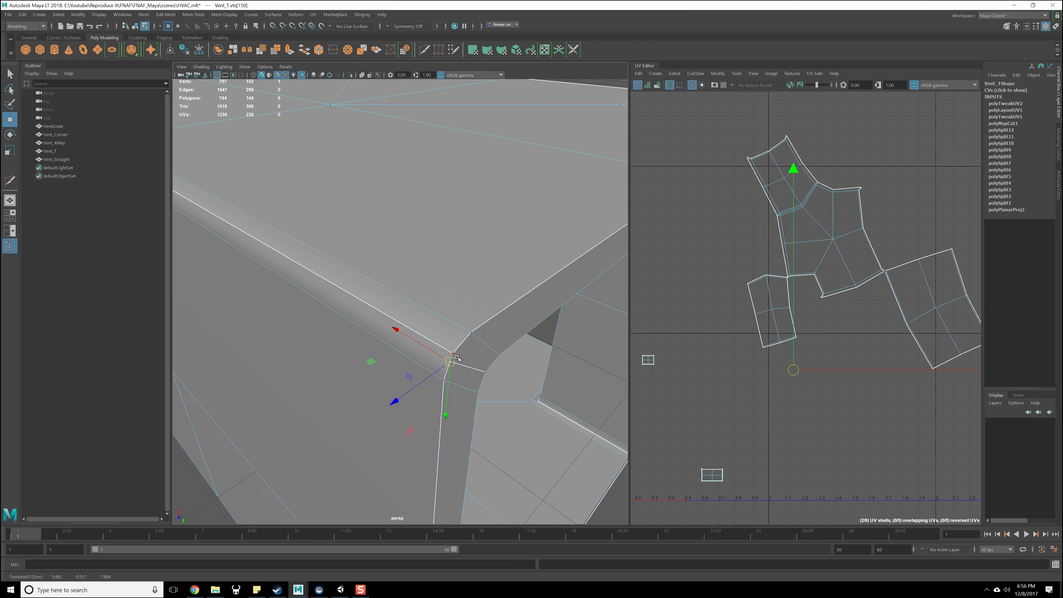
left_click(485, 371, "shift")
right_click_drag(487, 336, 515, 327, "shift")
scroll(510, 322, "down", 5)
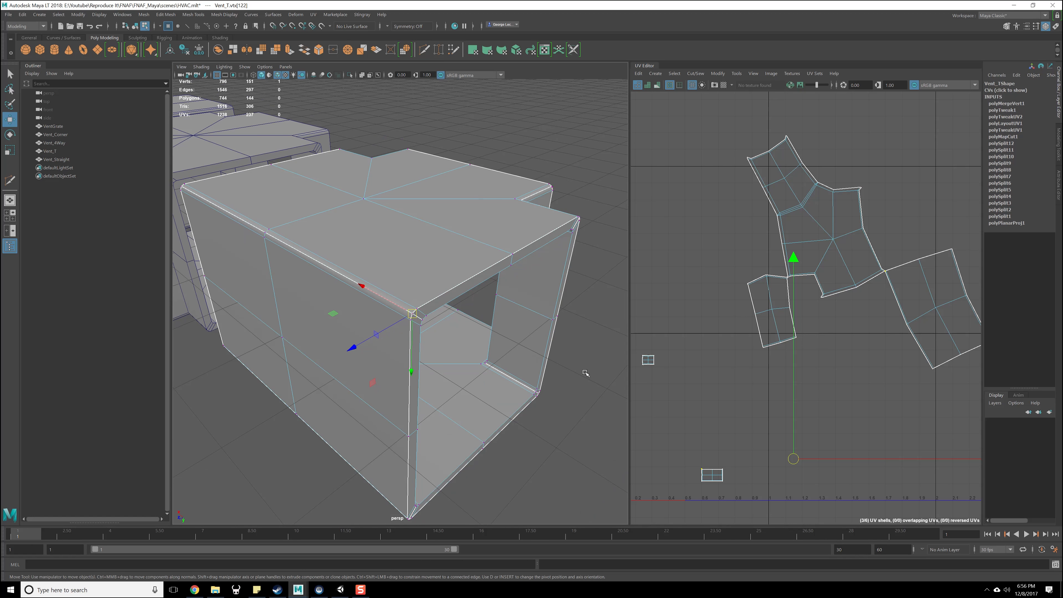
- Cut the UVs along the upper edge loop that runs around the T vent's inner corner
left_click_drag(540, 419, 546, 327, "alt")
scroll(547, 422, "up", 5)
left_click_drag(561, 426, 496, 427, "alt")
left_click_drag(522, 380, 630, 268, "alt")
left_click_drag(568, 278, 562, 311, "alt")
right_click_drag(563, 311, 575, 363, "alt")
middle_click_drag(574, 362, 549, 368, "alt")
left_click_drag(549, 367, 553, 329, "alt")
right_click_drag(553, 329, 540, 316, "alt")
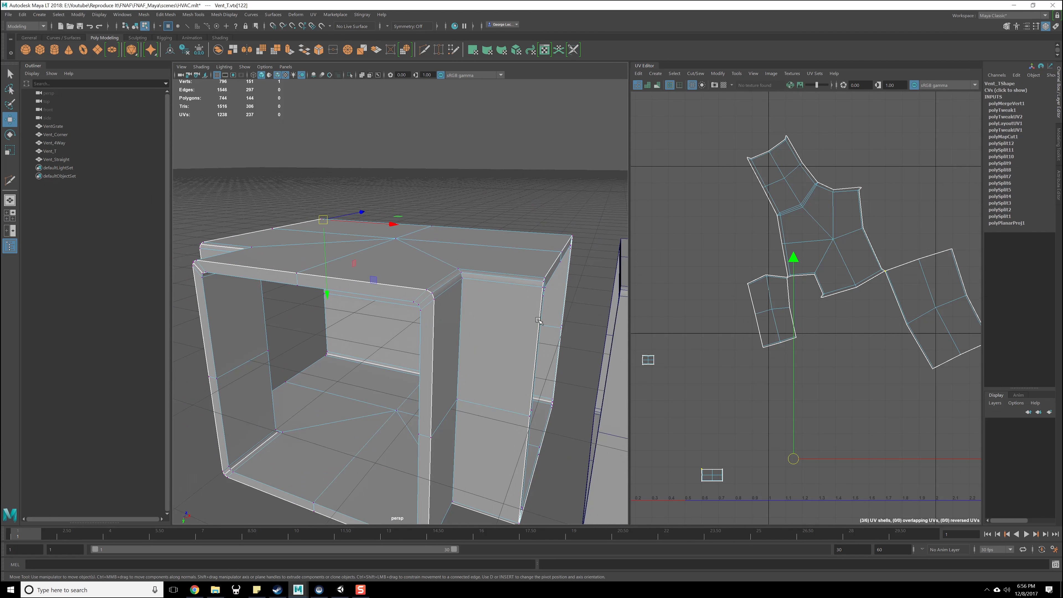
left_click_drag(540, 316, 524, 322, "alt")
right_click_drag(474, 321, 469, 294)
double_click(465, 294)
mouse_move(643, 272)
right_mouse_down("shift")
mouse_move(686, 273)
mouse_move(658, 285)
right_mouse_up("shift")
scroll(708, 302, "down", 4)
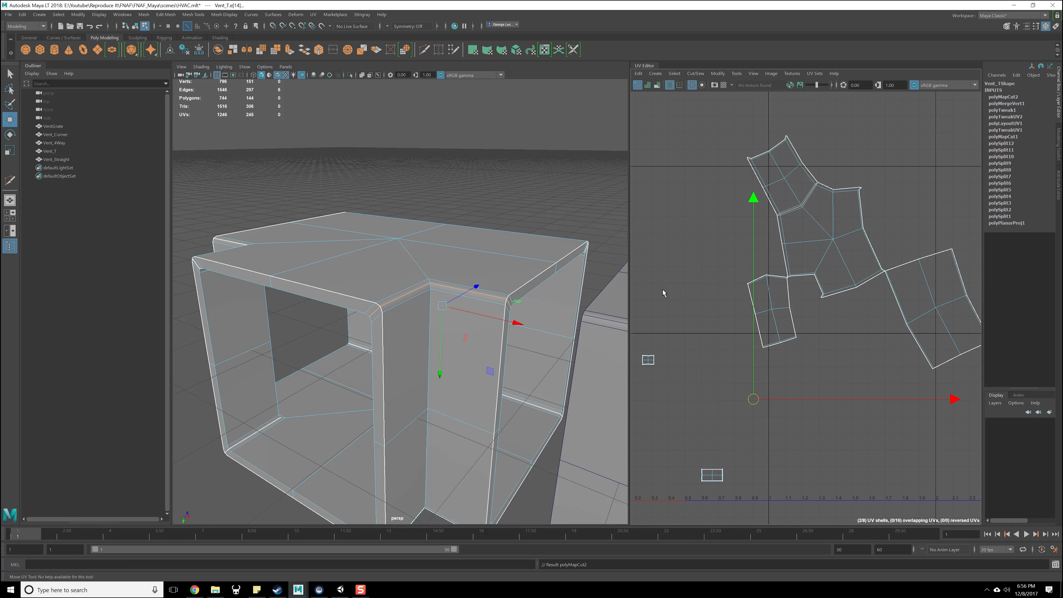
- Select all of the T vent's UV shells and unfold them, fixing the non-manifold geometry
middle_click_drag(713, 304, 733, 251, "alt")
right_click_drag(732, 247, 697, 238)
scroll(697, 239, "down", 2)
middle_click_drag(697, 239, 740, 232, "alt")
middle_click_drag(675, 194, 766, 190, "alt")
left_click_drag(730, 173, 1012, 440)
middle_click_drag(837, 263, 798, 261, "alt")
right_click_drag(786, 235, 706, 245, "shift")
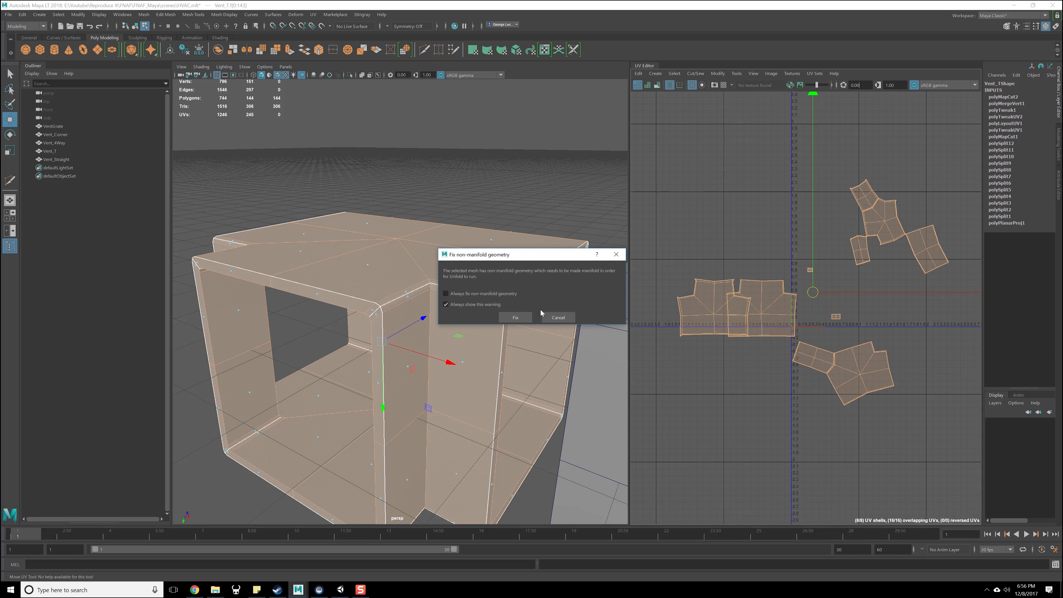
left_click(527, 318)
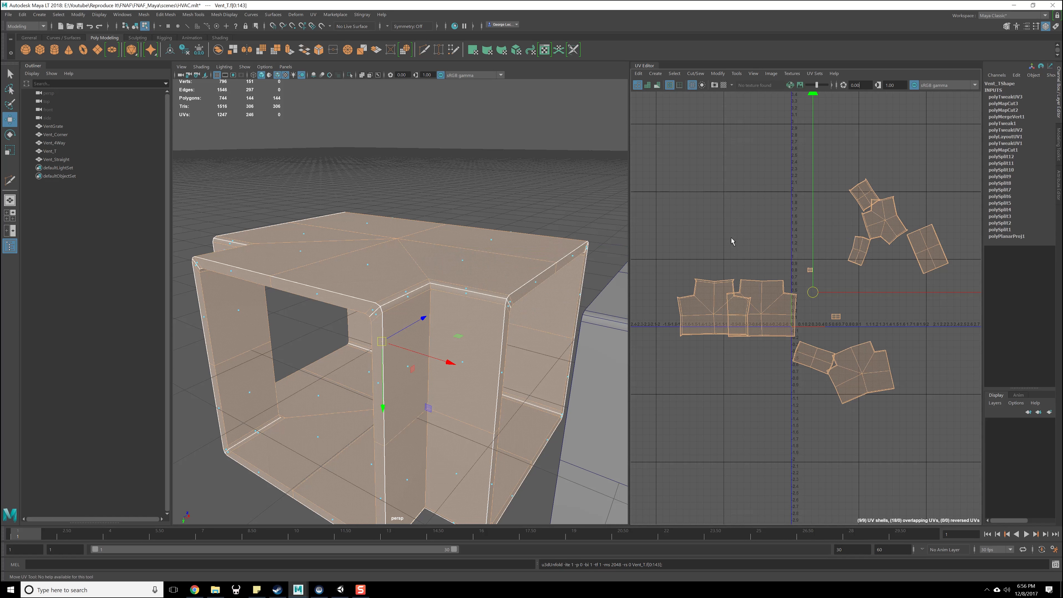
- Orient all of the T vent's UV shells and lay them out within the UV tile
mouse_move(766, 260)
right_mouse_down("shift")
mouse_move(665, 282)
mouse_move(758, 279)
mouse_move(775, 263)
mouse_move(758, 375)
right_mouse_up("shift")
mouse_move(768, 265)
right_mouse_down("shift")
mouse_move(693, 280)
mouse_move(766, 261)
mouse_move(701, 289)
right_mouse_up("shift")
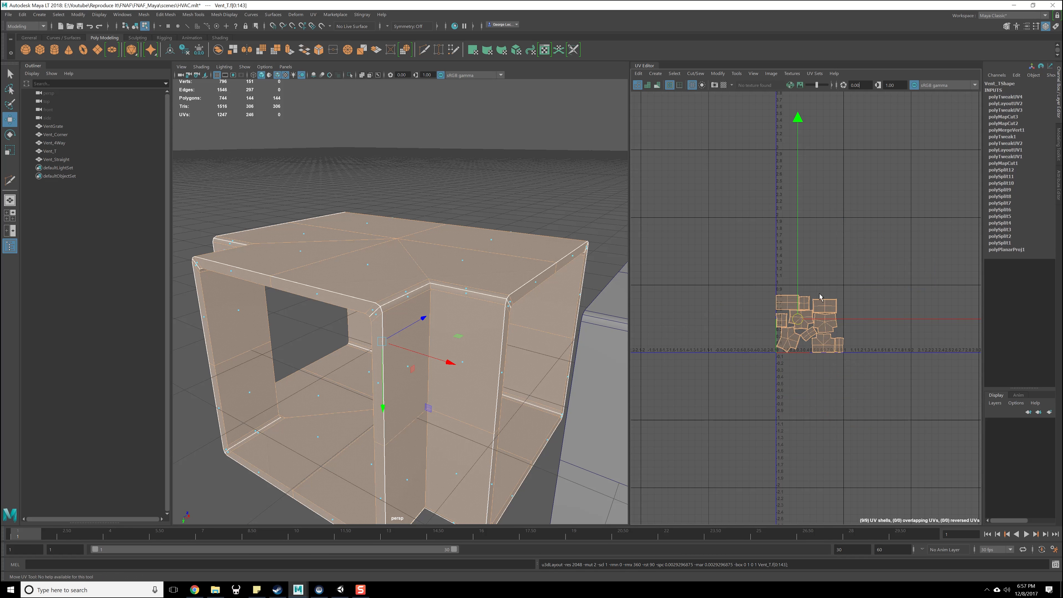
left_click(818, 306)
- Rotate the tilted T-shaped UV shell with the attached wall piece until its T face stands upright
scroll(819, 305, "up", 6)
middle_click_drag(794, 365, 830, 327, "alt")
left_click(746, 381)
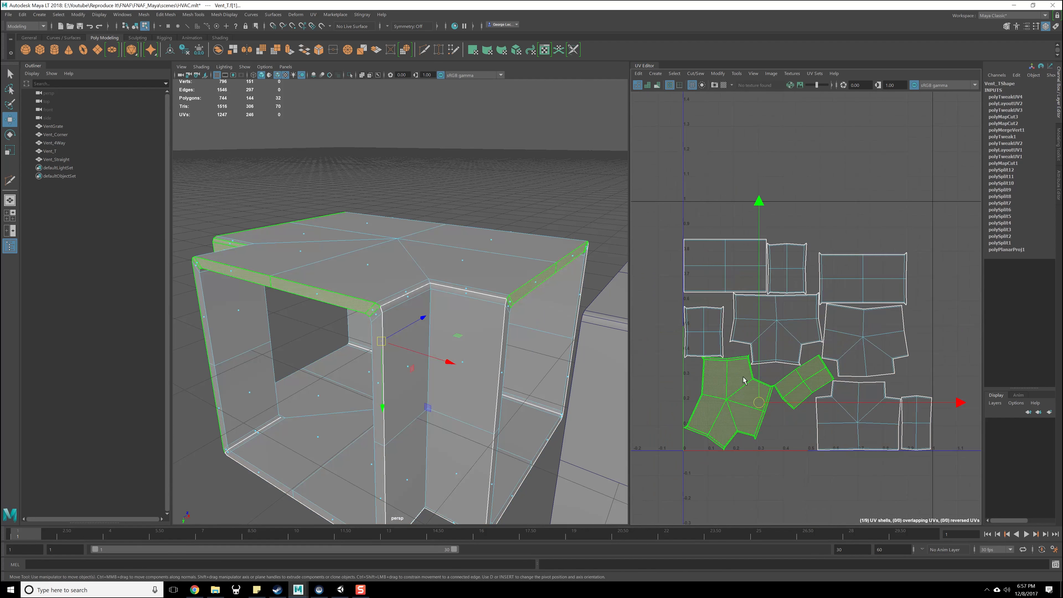
key("e")
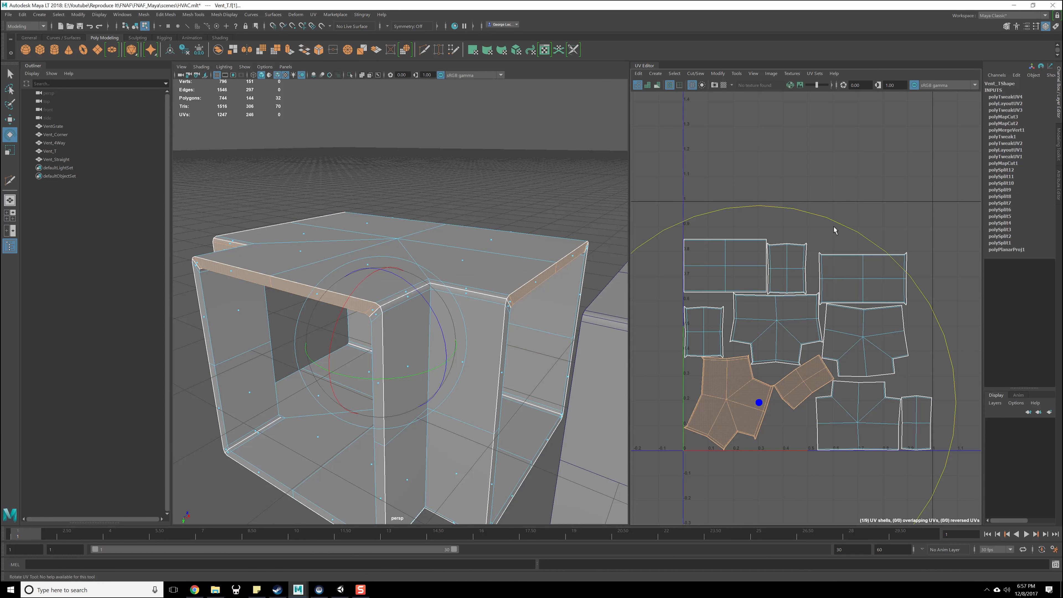
left_click_drag(829, 220, 539, 386)
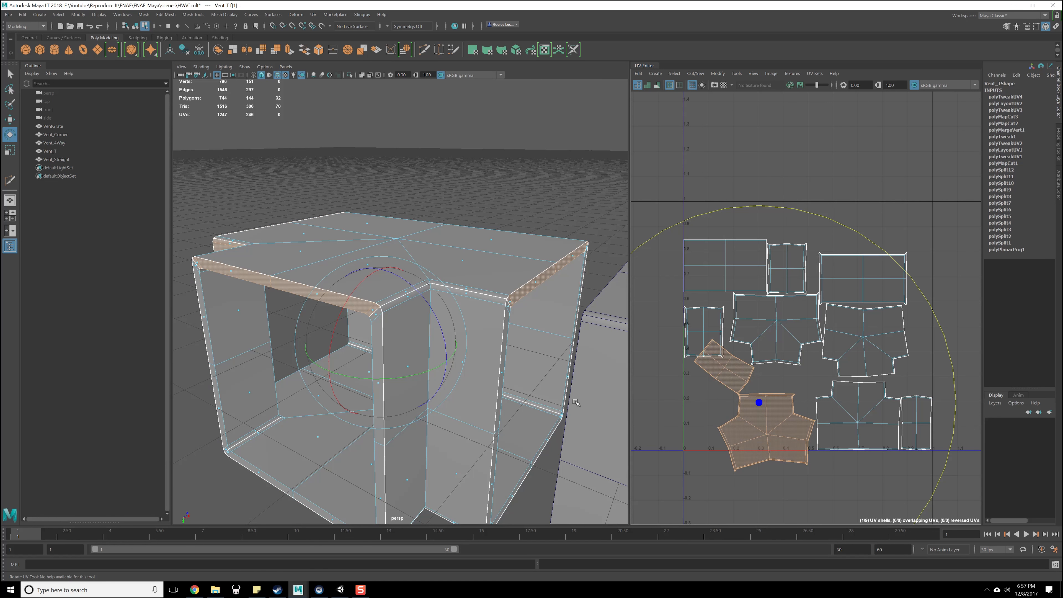
- Select the UVs where the wall piece joins the T-shaped face and inspect that junction up close
scroll(790, 419, "up", 5)
scroll(782, 404, "up", 4)
scroll(712, 371, "up", 2)
middle_click_drag(657, 366, 748, 359, "alt")
right_click_drag(717, 353, 747, 347)
left_click(712, 336)
left_click(708, 343)
key("f")
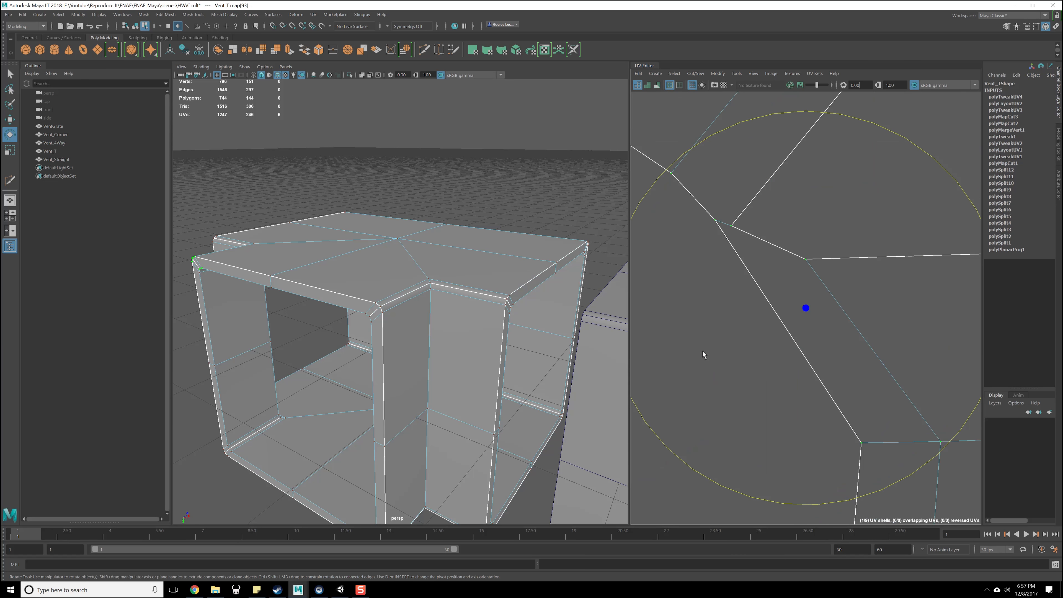
- Snap the stray vertex at the T vent's upper rim corner onto its neighbour and merge the two
left_click_drag(554, 346, 514, 346, "alt")
key("f")
left_click_drag(416, 357, 414, 297, "alt")
scroll(473, 328, "down", 5)
scroll(472, 327, "up", 5)
right_click_drag(386, 321, 363, 314)
left_click(360, 284)
key("w")
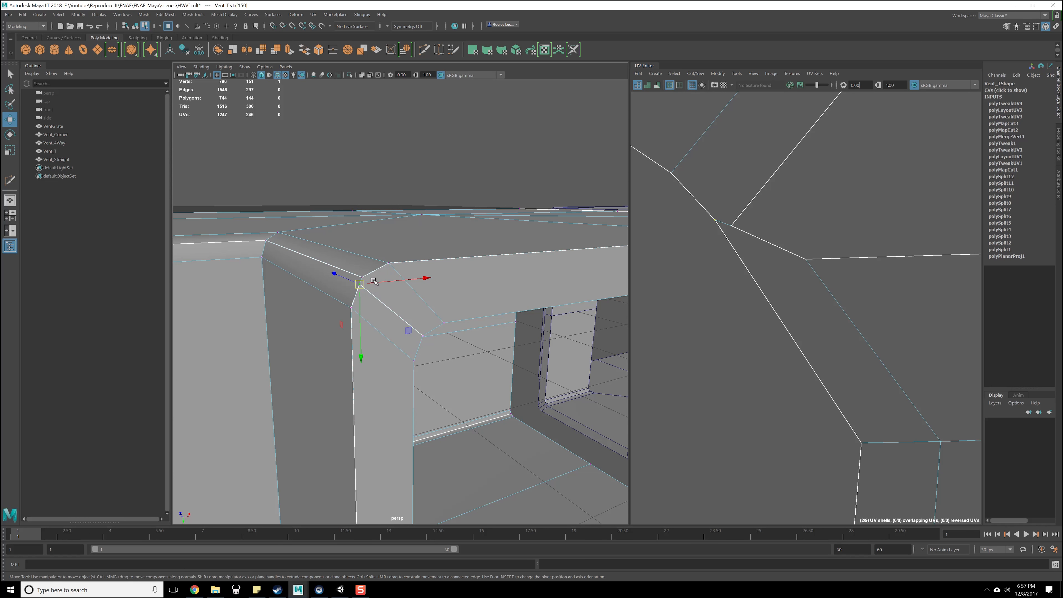
mouse_move(362, 305)
left_mouse_down("alt")
mouse_move(408, 311)
mouse_move(368, 309)
mouse_move(357, 285)
mouse_move(359, 312)
left_mouse_up("alt")
key("v")
middle_click_drag(368, 281, 365, 282)
left_click_drag(339, 270, 371, 289)
right_click_drag(390, 305, 430, 263, "shift")
scroll(543, 371, "down", 10)
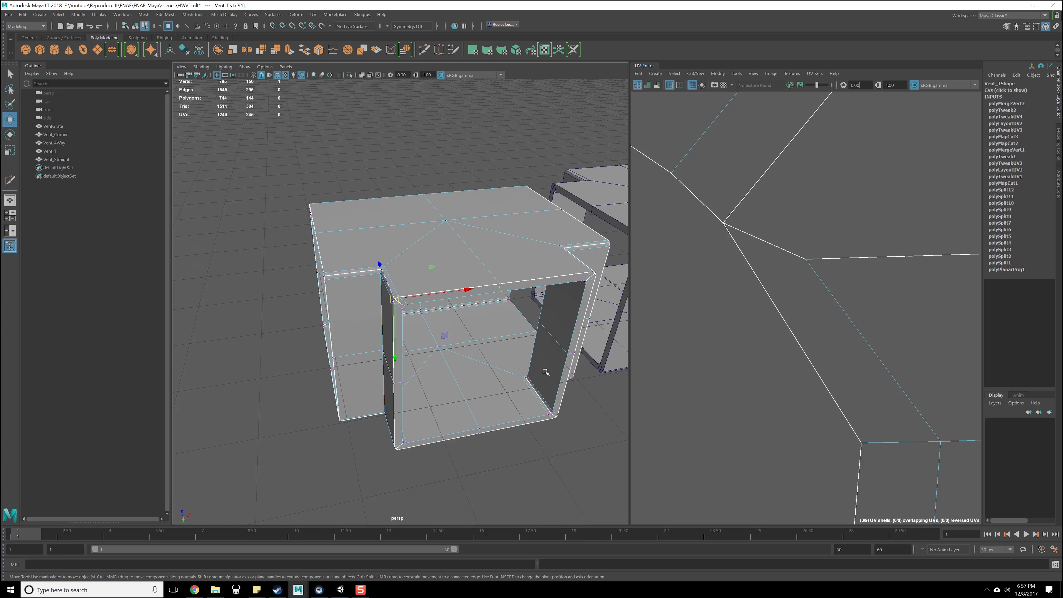
- Unfold the joined UV shell of the T vent, fixing its non-manifold geometry
key("F8")
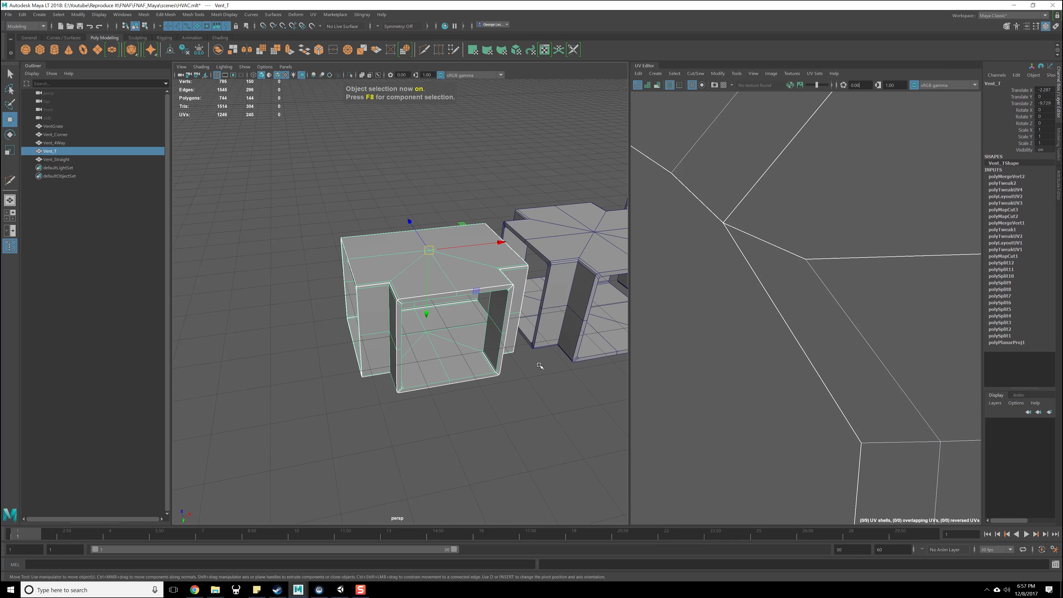
scroll(794, 319, "down", 11)
right_click_drag(820, 347, 777, 339)
left_click(807, 333)
scroll(840, 343, "down", 5)
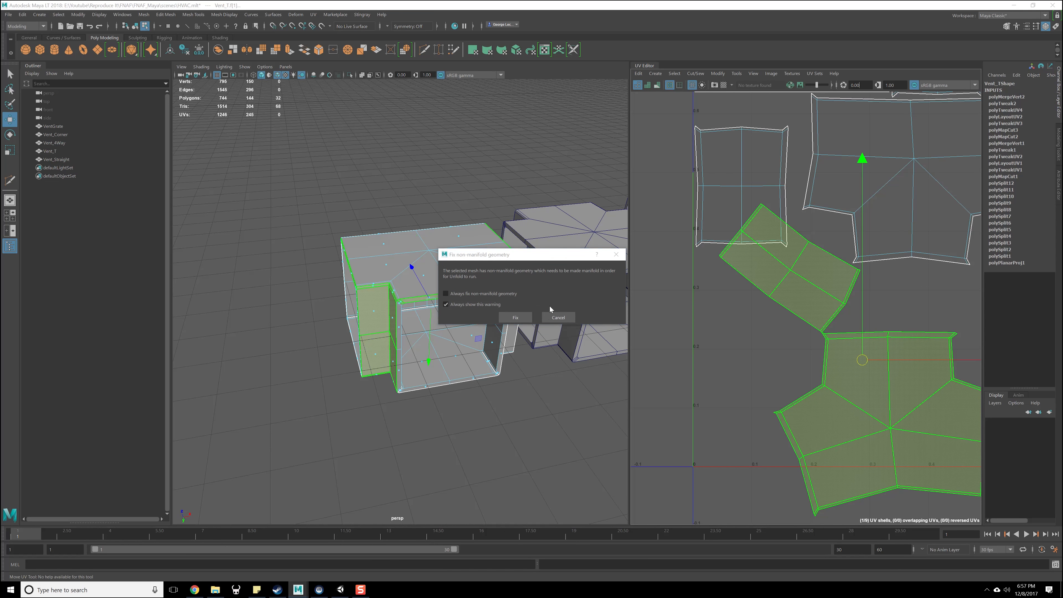
left_click(515, 317)
scroll(785, 362, "down", 4)
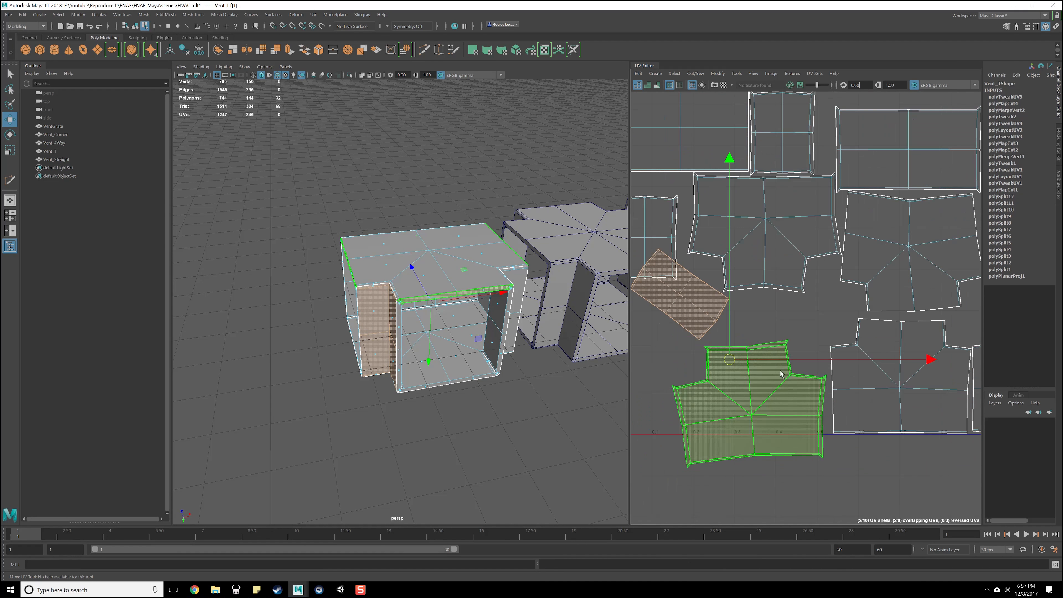
- Select the complete set of T vent UV shells, orient them and repack the layout
scroll(789, 360, "down", 1)
left_click_drag(662, 176, 932, 435)
right_click_drag(804, 334, 795, 450, "shift")
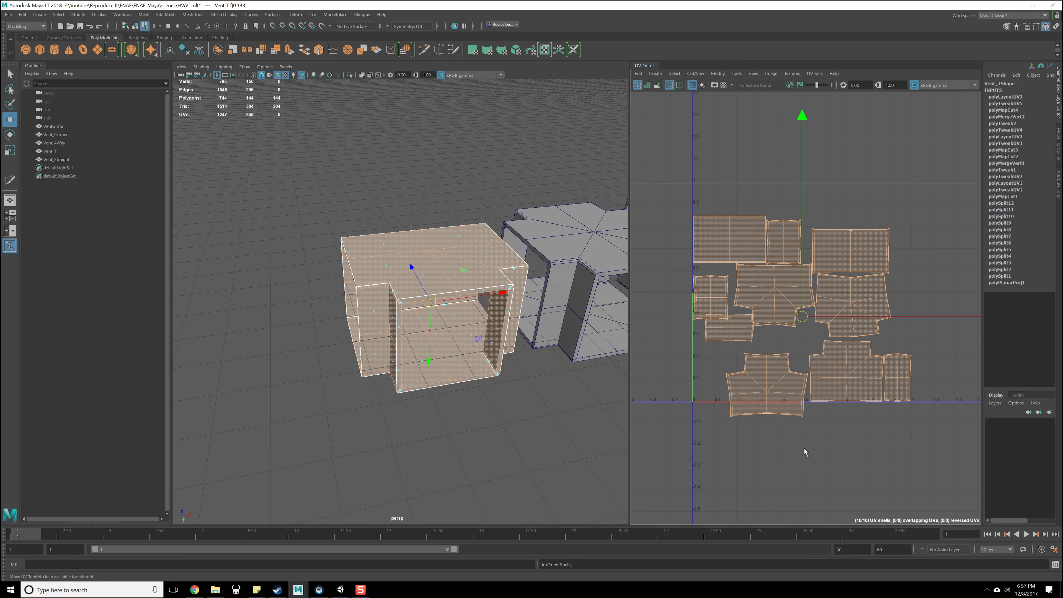
right_click_drag(800, 340, 734, 364, "shift")
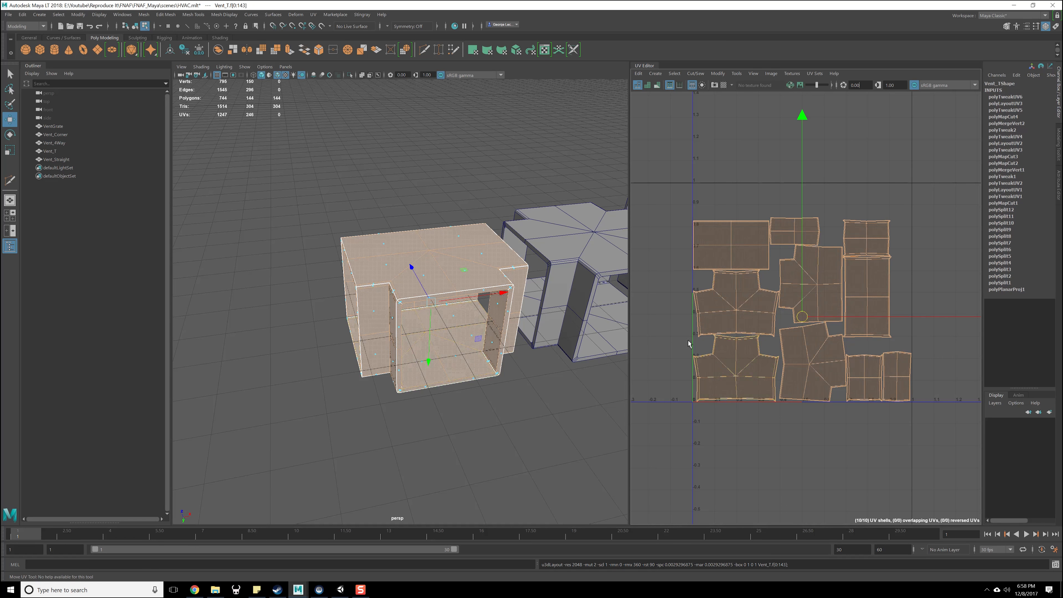
- Save the scene, undo the last action and return to object selection with all vent models in view
right_click_drag(528, 326, 444, 326, "alt")
middle_click_drag(444, 326, 378, 347, "alt")
key("q")
left_click_drag(377, 347, 447, 349, "alt")
key("ctrl+s")
key("ctrl+z")
key("F8")
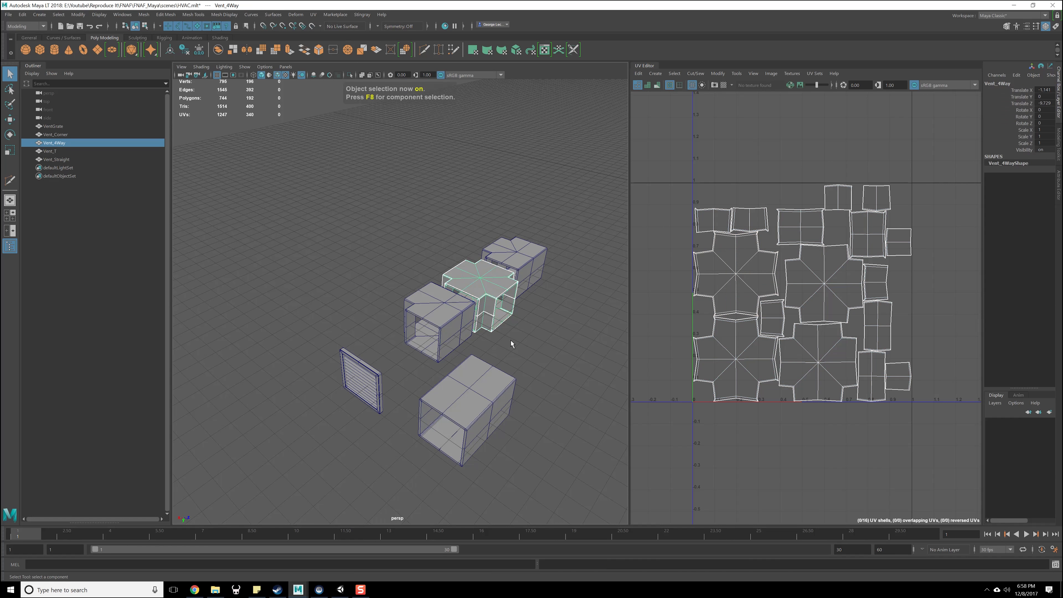
- Select the vent models one after another and check each one's UV layout
left_click(452, 307)
left_click(452, 383)
left_click(397, 370)
left_click(447, 317)
left_click(381, 356)
left_click(455, 386)
left_click(455, 341)
left_click(488, 311)
left_click(519, 276)
left_click(478, 293)
left_click(445, 310)
left_click(388, 356)
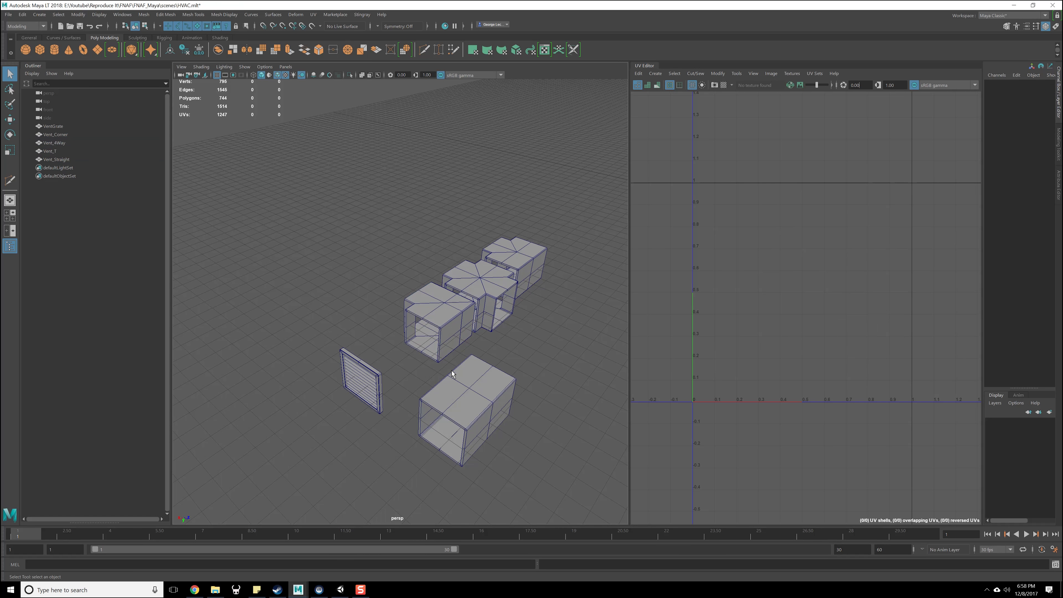
left_click(380, 377)
left_click(456, 400)
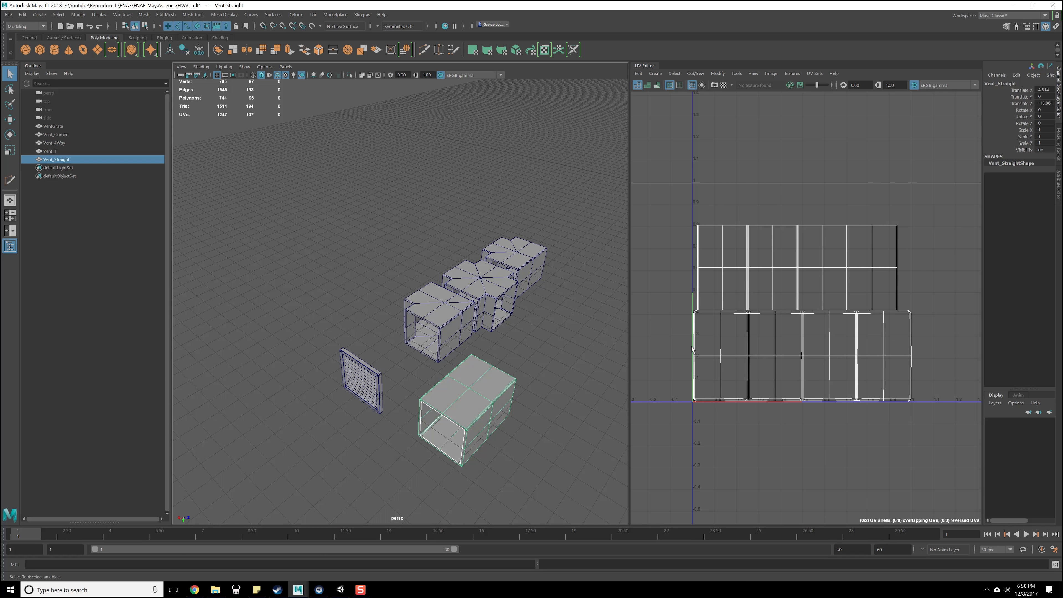
- Save the HVAC scene and select the straight vent
left_click_drag(370, 214, 527, 389)
left_click(526, 388)
key("ctrl+s")
left_click(448, 401)
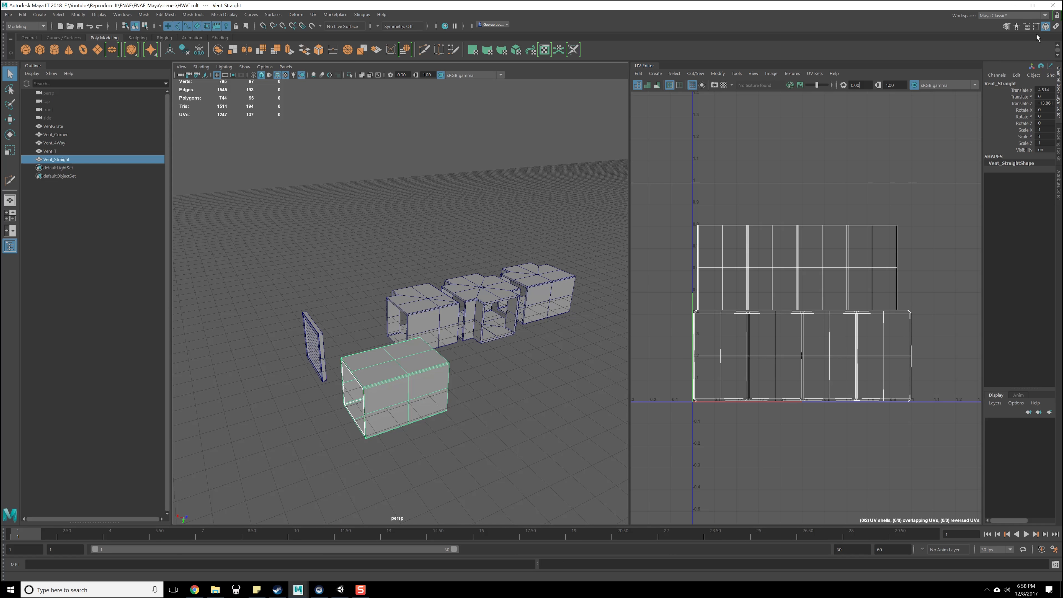
- Show the Attribute Editor and check the corner vent and the vent grate in it
left_click(1027, 26)
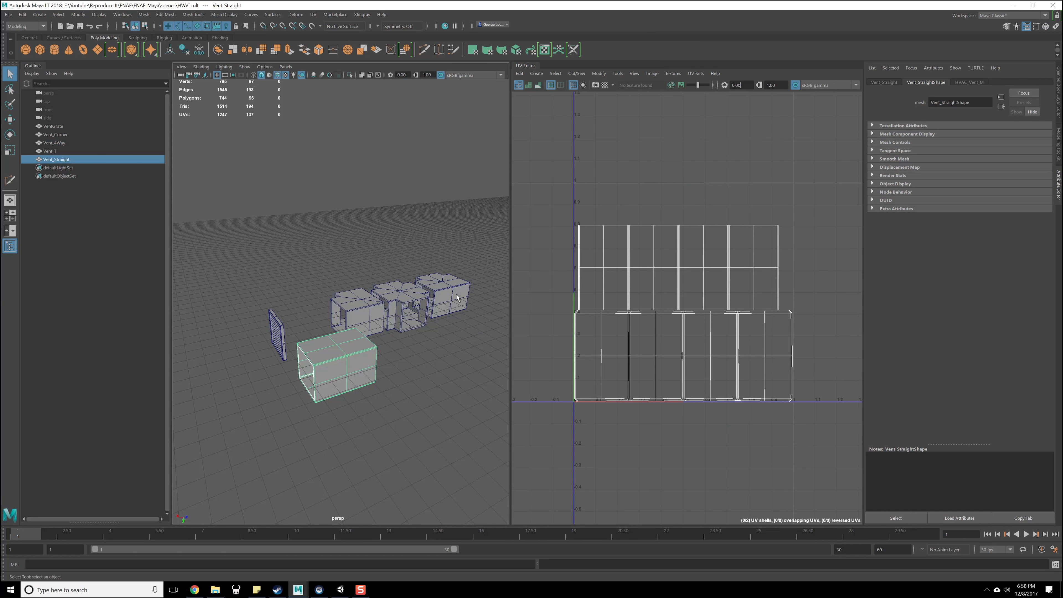
left_click_drag(475, 296, 436, 306, "alt")
left_click(381, 324)
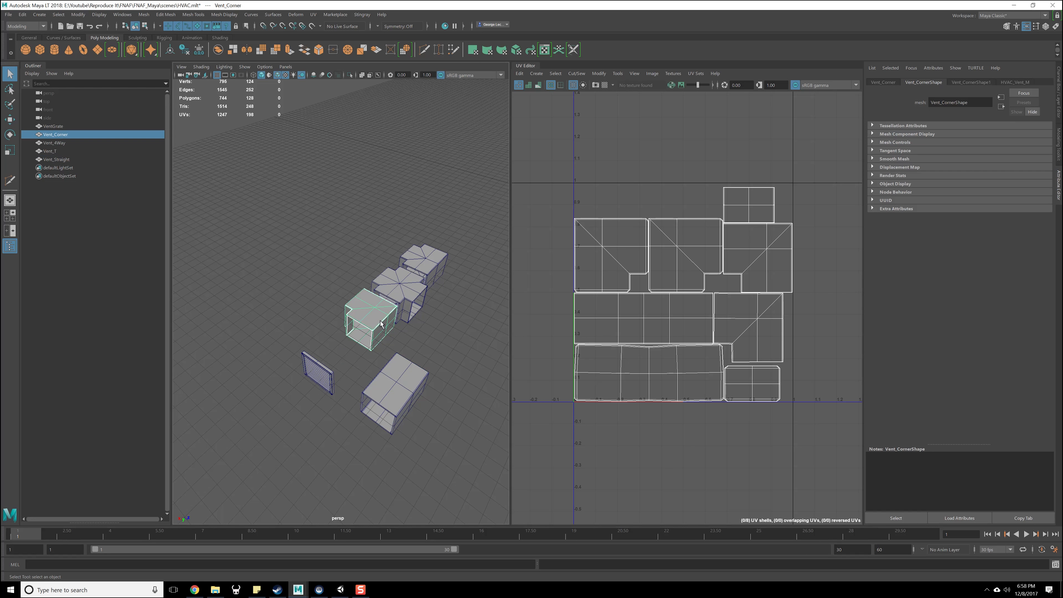
left_click(332, 366)
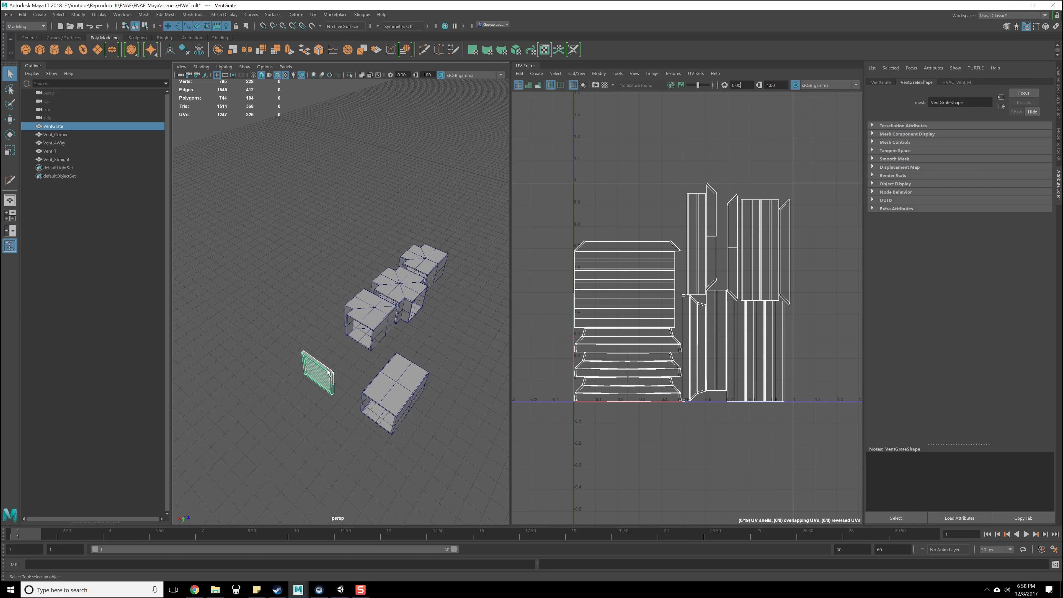
left_click_drag(408, 285, 427, 277, "alt")
- Assign a new Phong material to the straight vent and name it Vent_Straight_M
left_click(389, 386)
right_click_drag(389, 386, 407, 548)
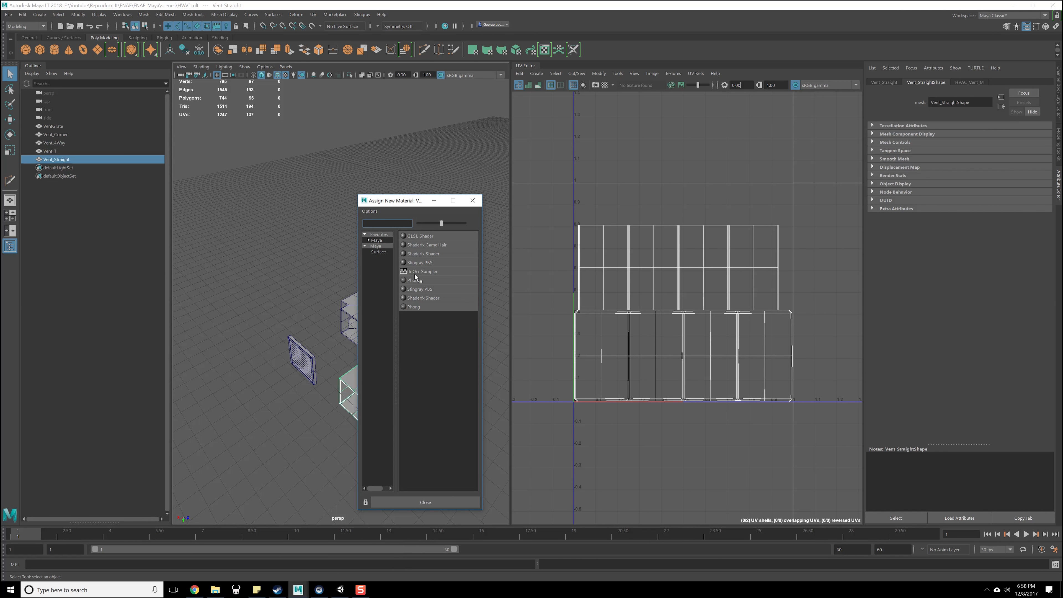
left_click(426, 282)
double_click(947, 102)
type("Vent_Straigh")
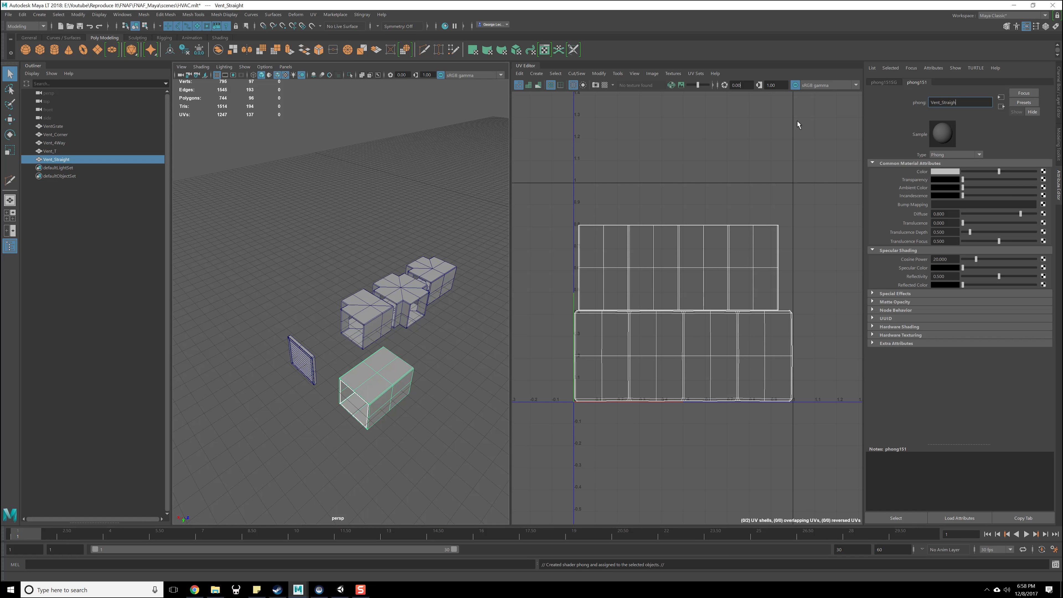
type("t_M")
key("Return")
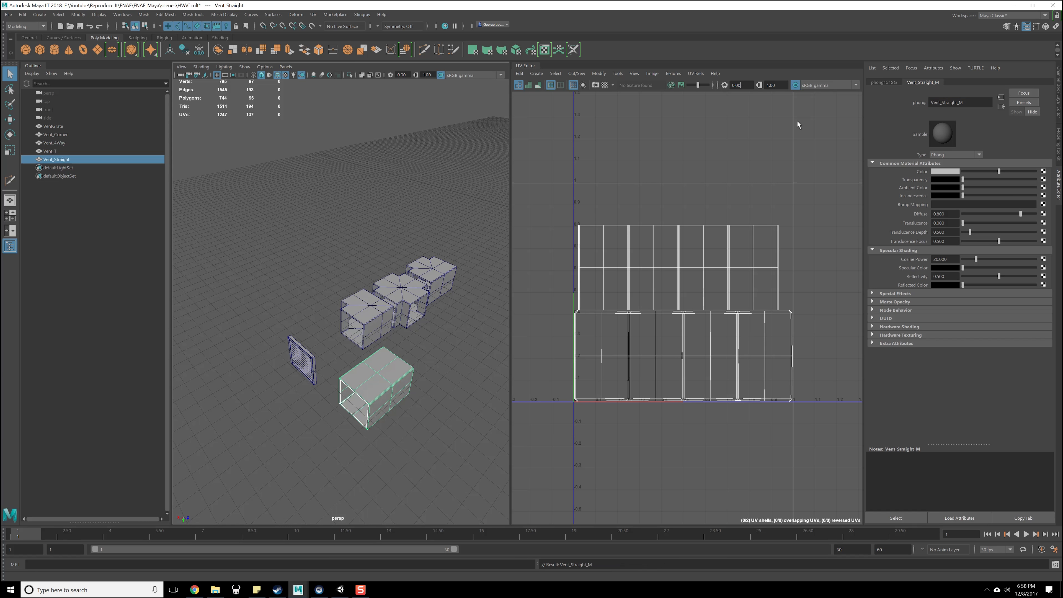
- Copy the straight vent's material name, assign a new Phong material to the vent grate and name it Vent_M
double_click(956, 102)
key("ctrl+c")
left_click(301, 360)
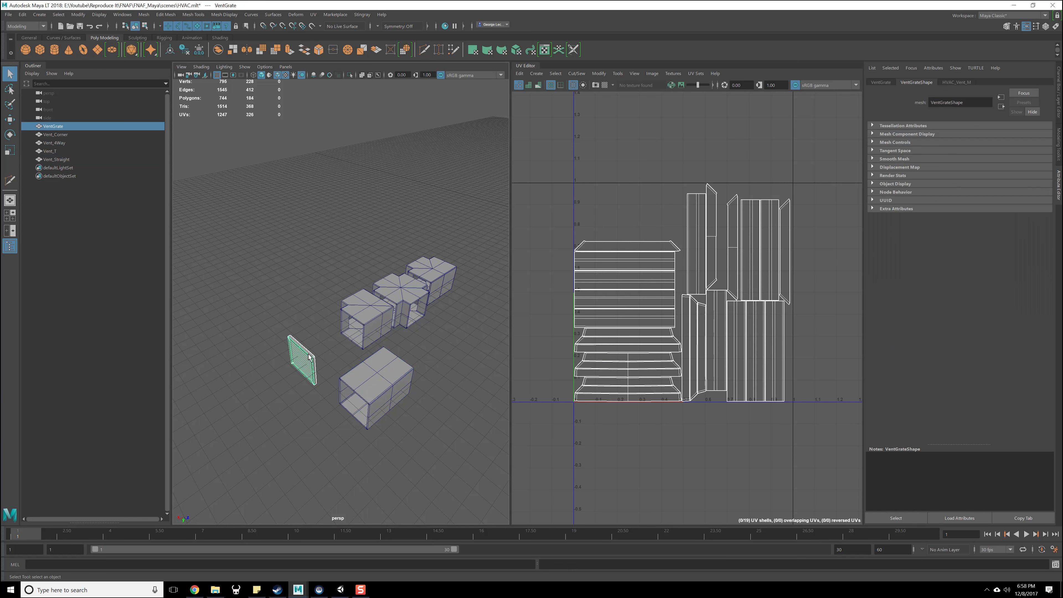
right_click(306, 358)
left_click(318, 558)
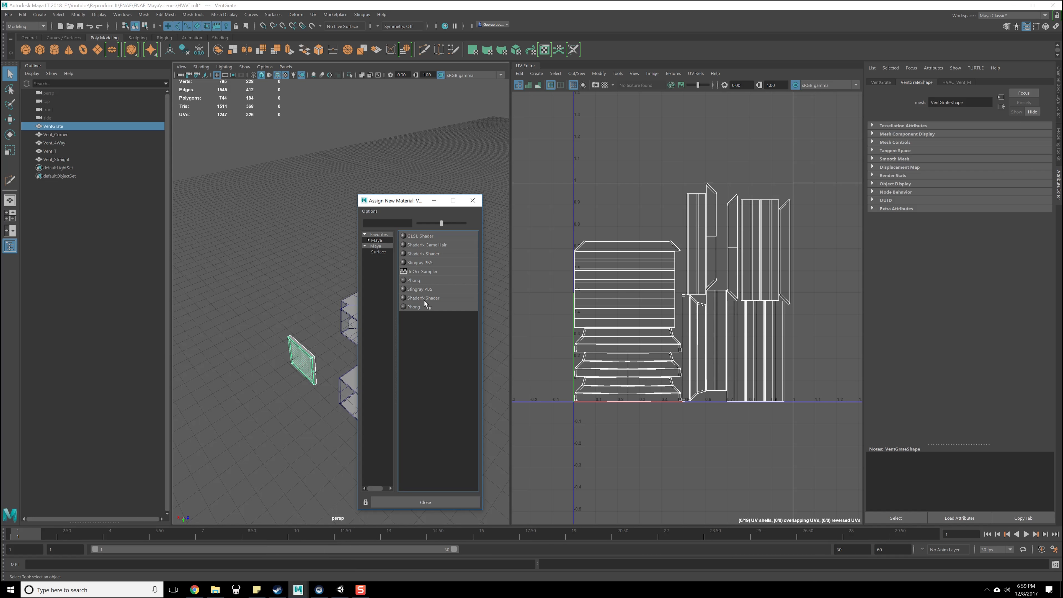
left_click(420, 283)
double_click(958, 102)
key("ctrl+v")
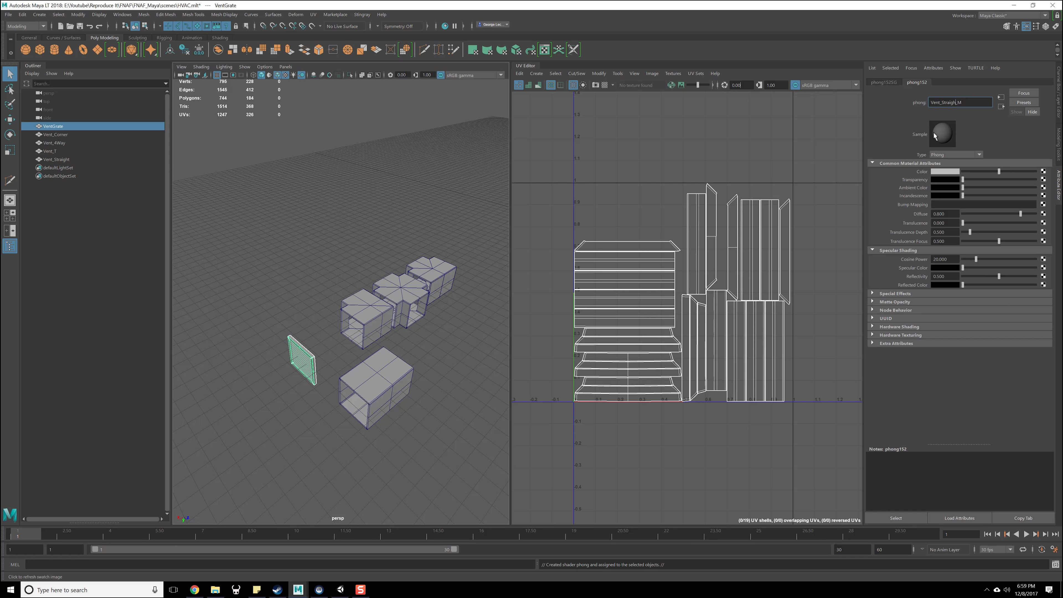
key("Return")
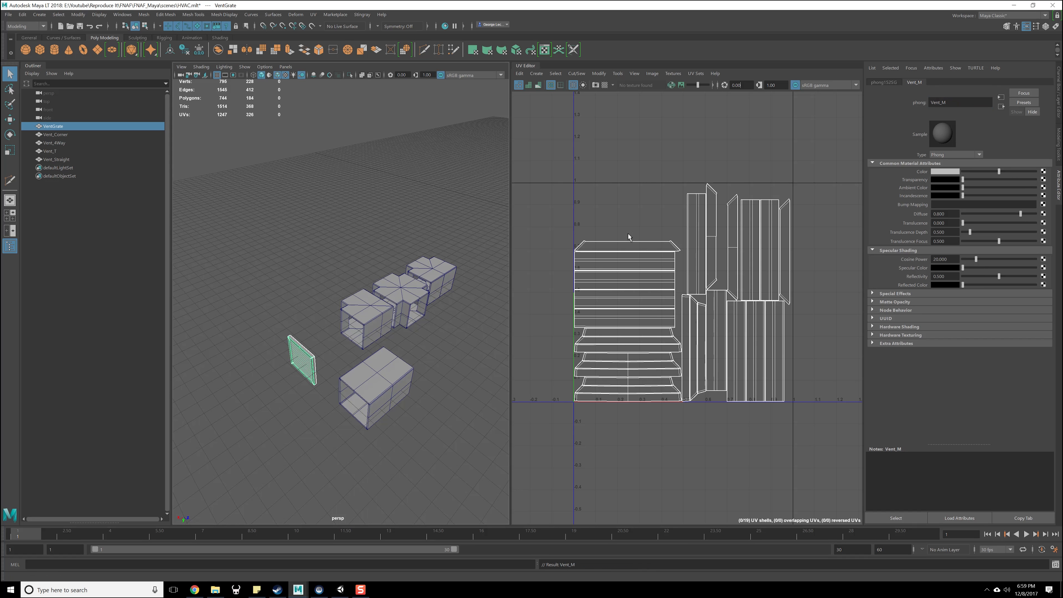
- Assign a new Phong material to the corner vent and name it Vent_Elbow_M
left_click(372, 330)
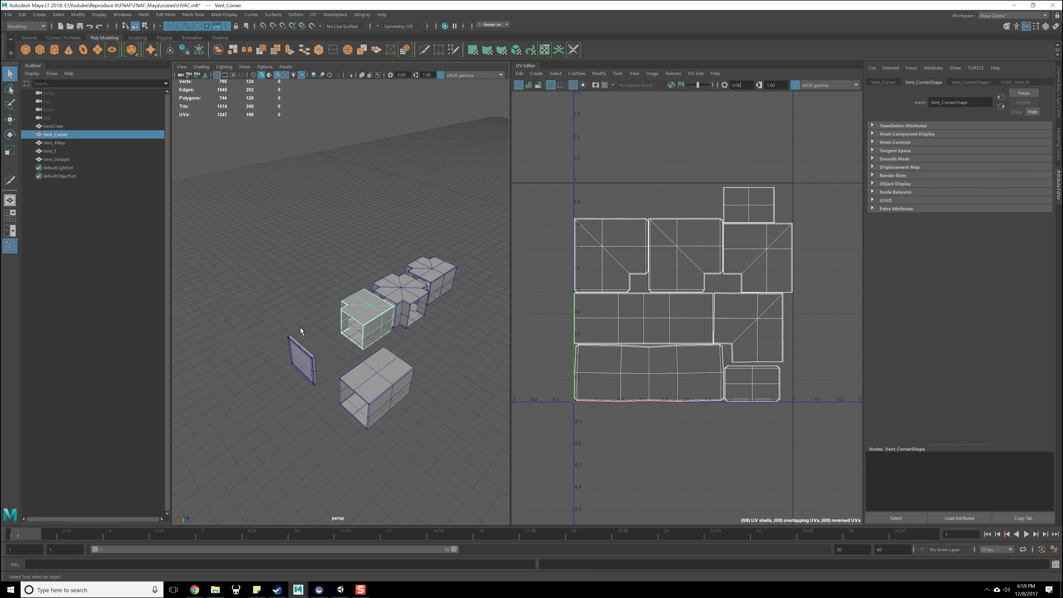
right_click_drag(368, 315, 373, 513)
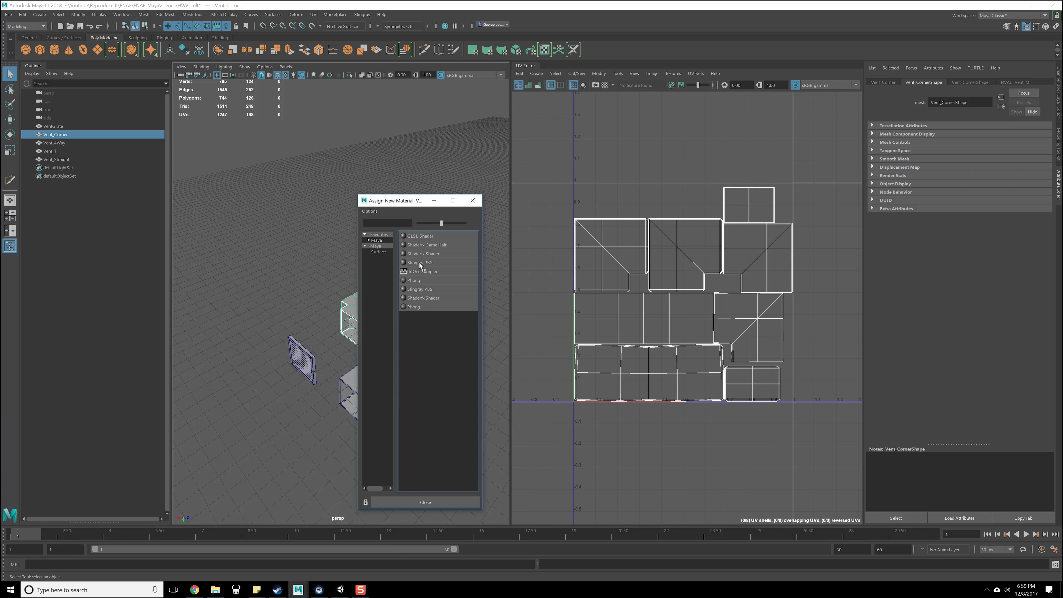
left_click(417, 281)
left_click_drag(962, 103, 905, 126)
key("ctrl+v")
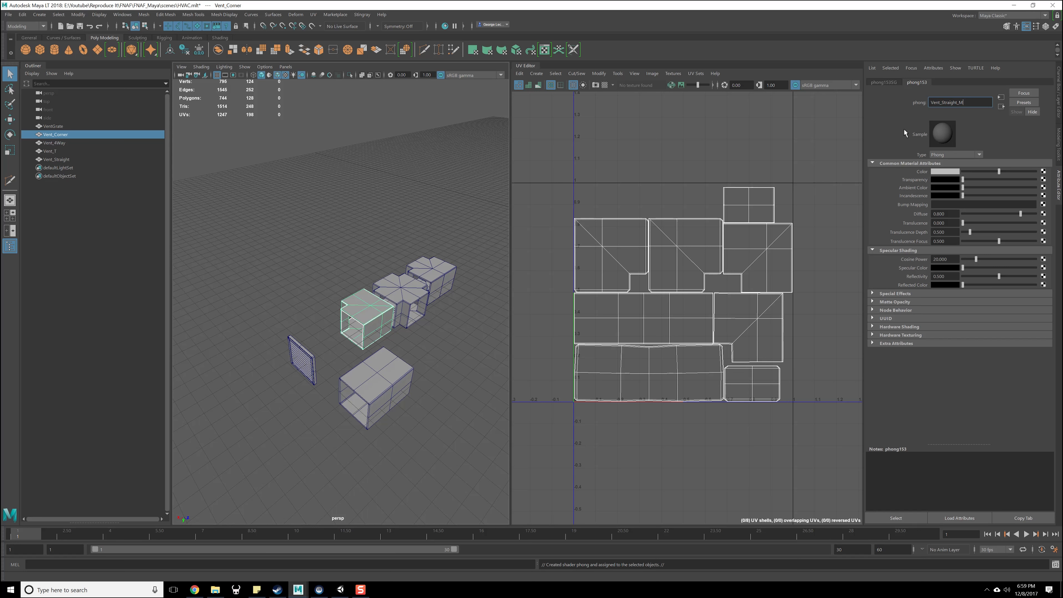
key("Left")
key("Left")
key("BackSpace")
key("BackSpace")
key("BackSpace")
key("BackSpace")
key("BackSpace")
key("BackSpace")
key("BackSpace")
type("Elbow")
key("Return")
- Assign a new Phong material to the four-way vent and name it Vent_4Way_M
left_click(421, 324)
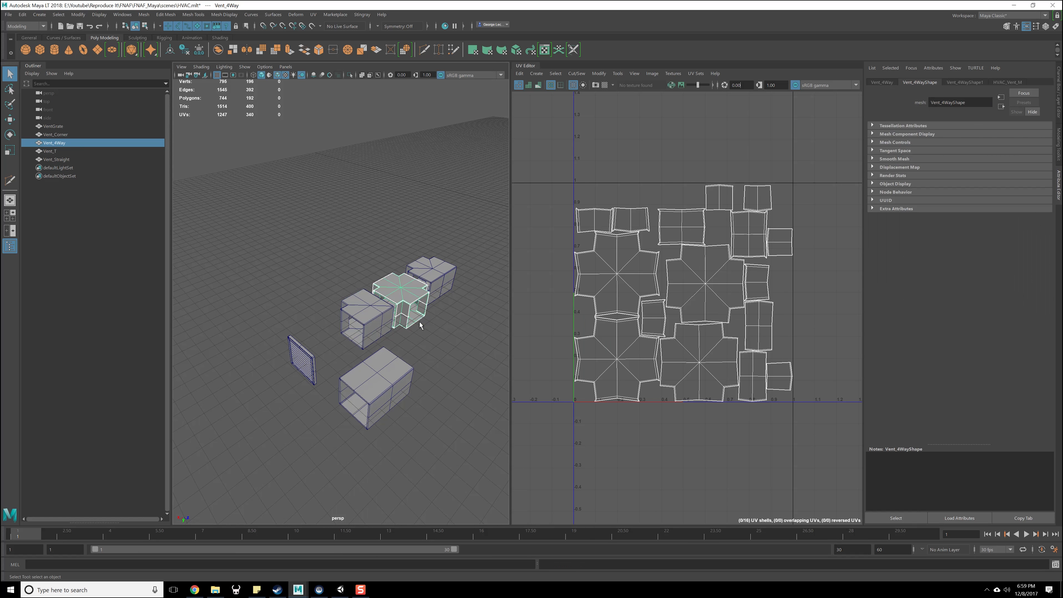
right_click_drag(410, 300, 416, 492)
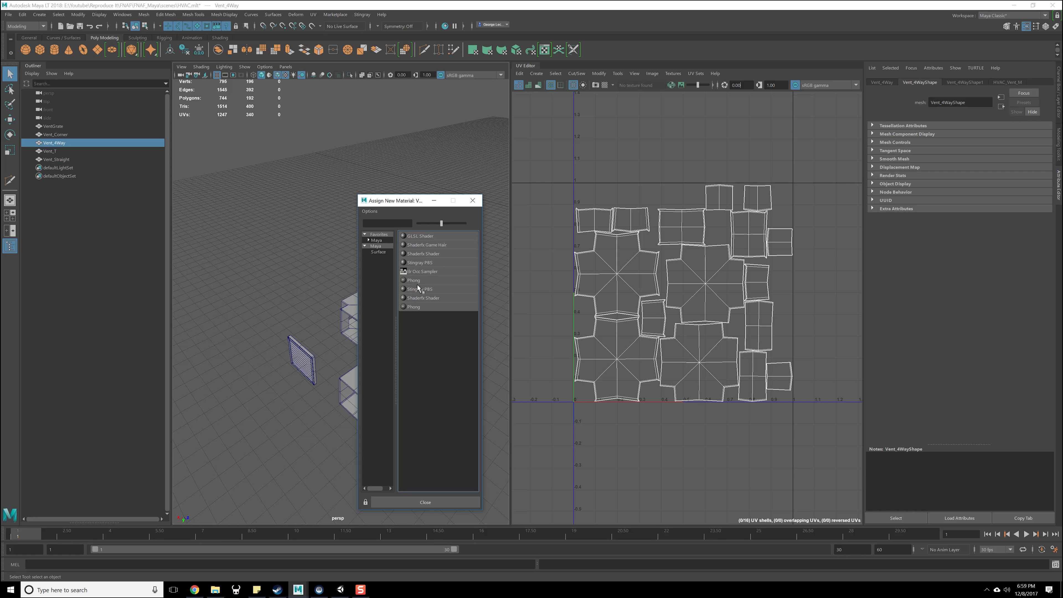
left_click(416, 281)
left_click_drag(956, 103, 889, 104)
type("Vent_Straight_M")
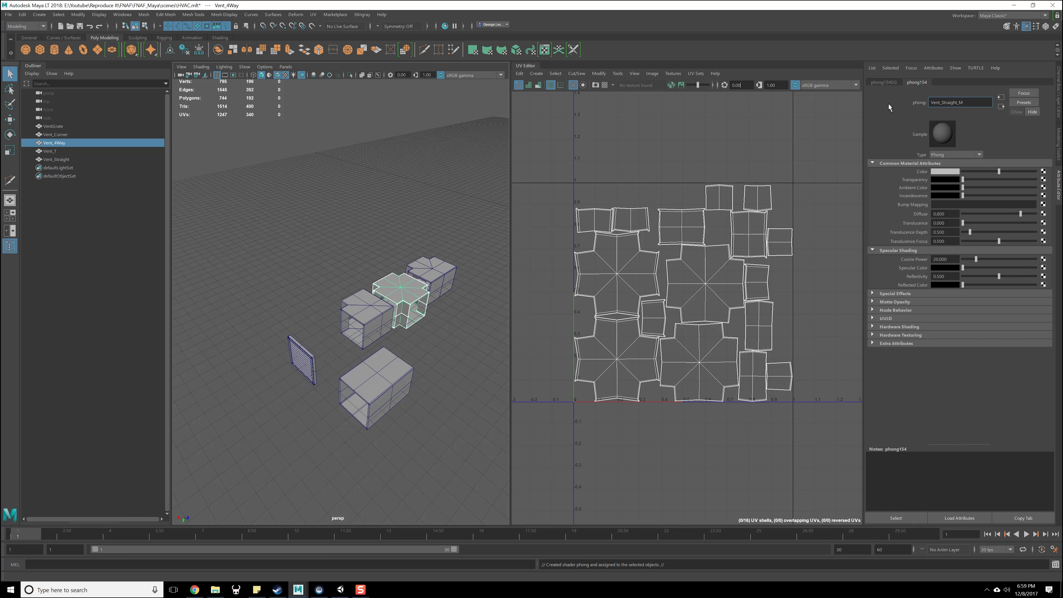
key("BackSpace")
key("BackSpace")
key("BackSpace")
key("BackSpace")
key("BackSpace")
key("BackSpace")
key("BackSpace")
key("BackSpace")
key("BackSpace")
type("4Way")
key("Return")
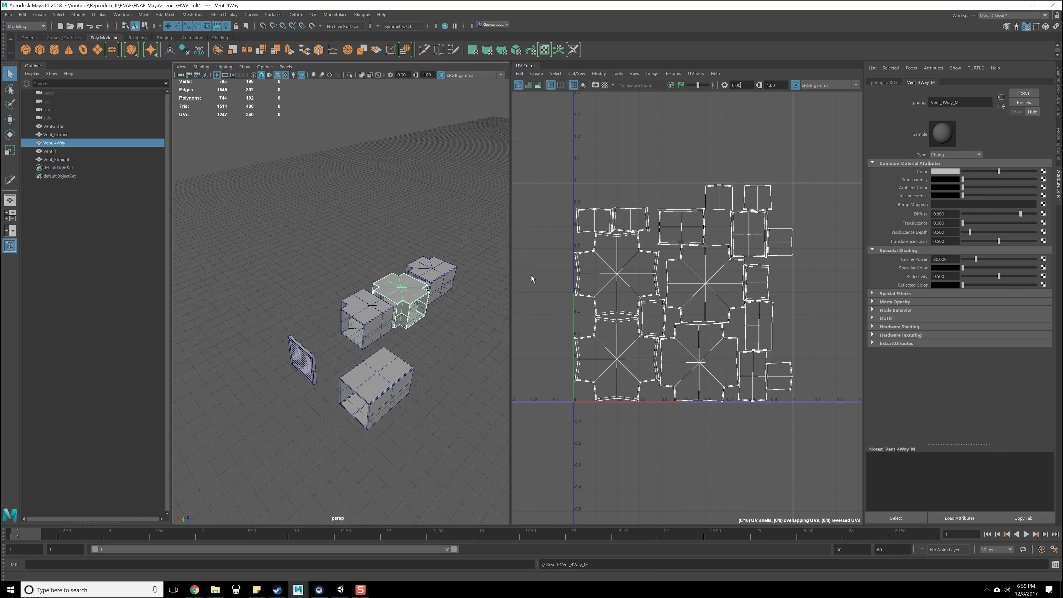
- Assign a new Phong material to the T-shaped vent and name it Vent_T_M
left_click(431, 279)
right_click_drag(427, 272, 452, 468)
left_click(427, 281)
double_click(943, 103)
type("Vent_M")
key("Left")
type("St")
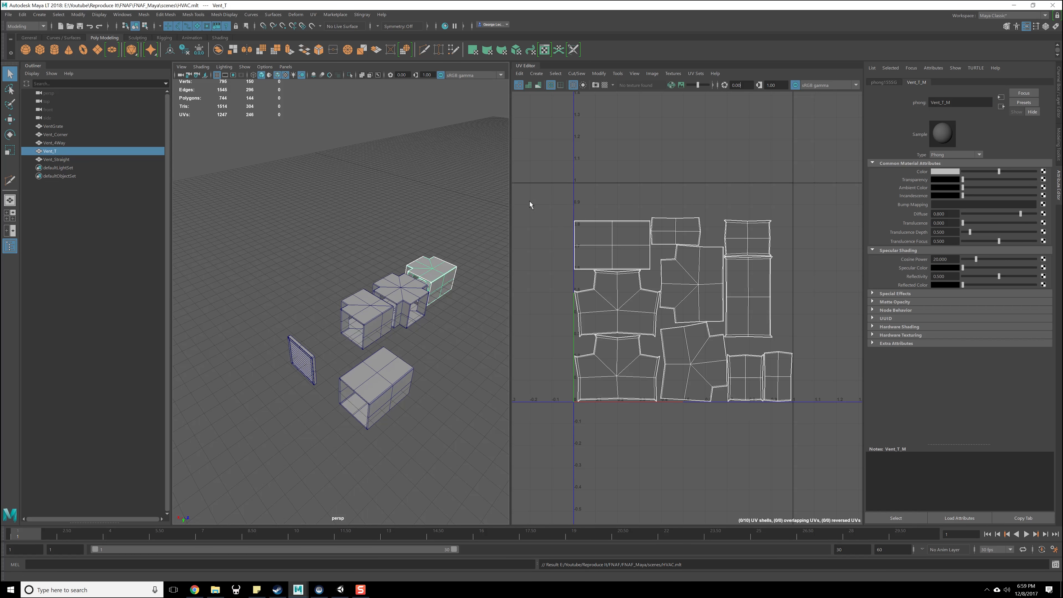
- Check the layout of all vent pieces in the perspective view and save the scene
left_click(410, 313)
scroll(410, 313, "down", 3)
left_click_drag(312, 304, 392, 366)
key("w")
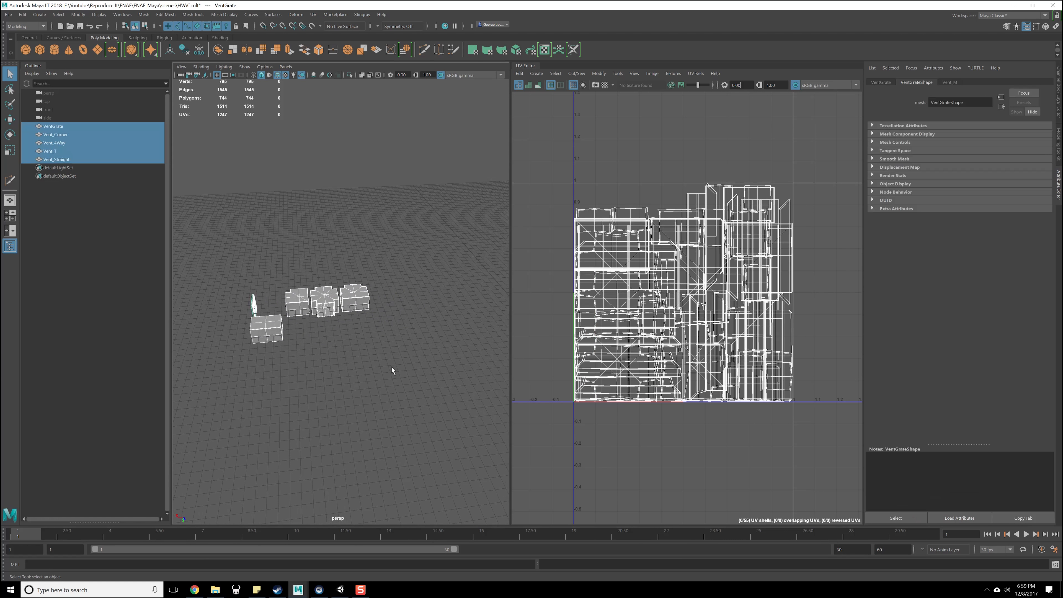
scroll(392, 367, "down", 5)
left_click_drag(240, 351, 369, 408)
left_click(373, 443)
left_click_drag(385, 314, 514, 414)
key("f")
mouse_move(367, 400)
left_mouse_down("alt")
mouse_move(366, 418)
mouse_move(354, 401)
left_mouse_up("alt")
middle_click_drag(353, 401, 413, 378, "alt")
left_click_drag(413, 378, 407, 392, "alt")
left_click_drag(241, 311, 196, 320)
left_click(374, 367)
key("ctrl+s")
- Try setting the X, Y and Z translation of all five vent pieces to 0, and undo it
left_click_drag(227, 199, 503, 403)
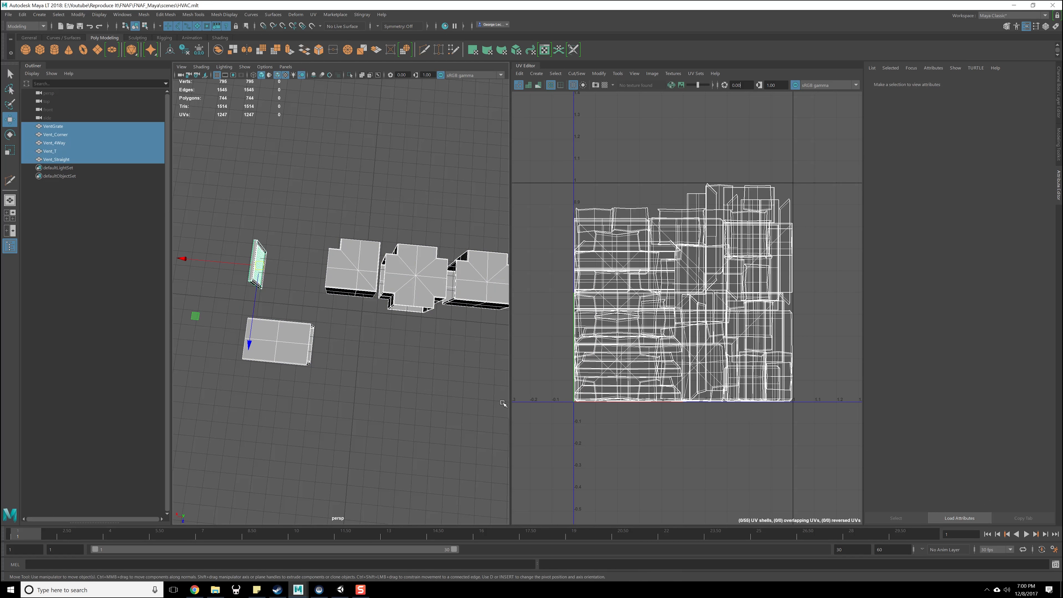
left_click(1045, 26)
left_click_drag(1045, 87, 1048, 104)
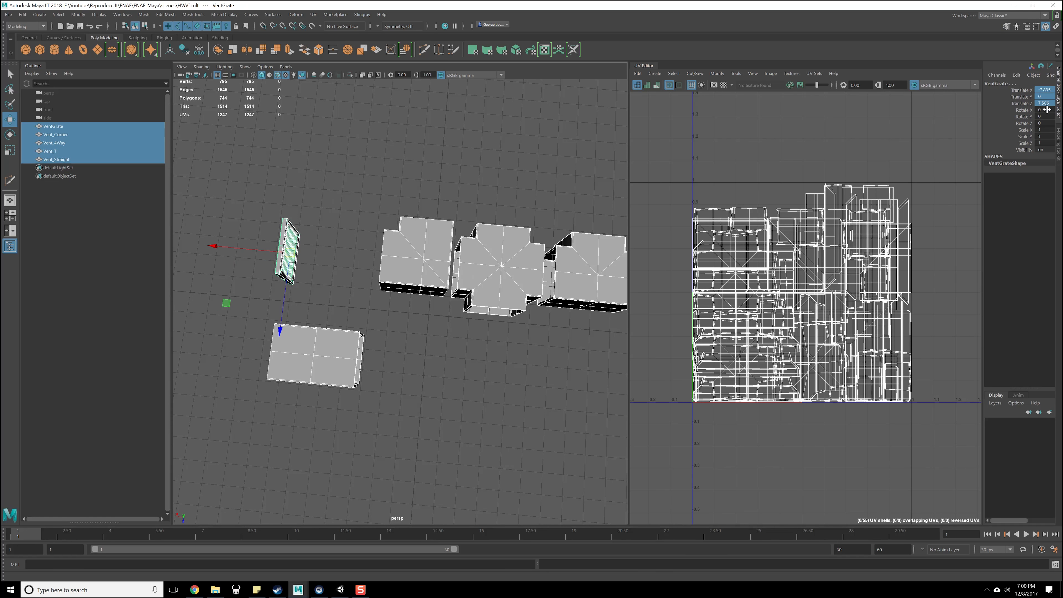
type("0")
key("Return")
key("f")
scroll(458, 269, "down", 3)
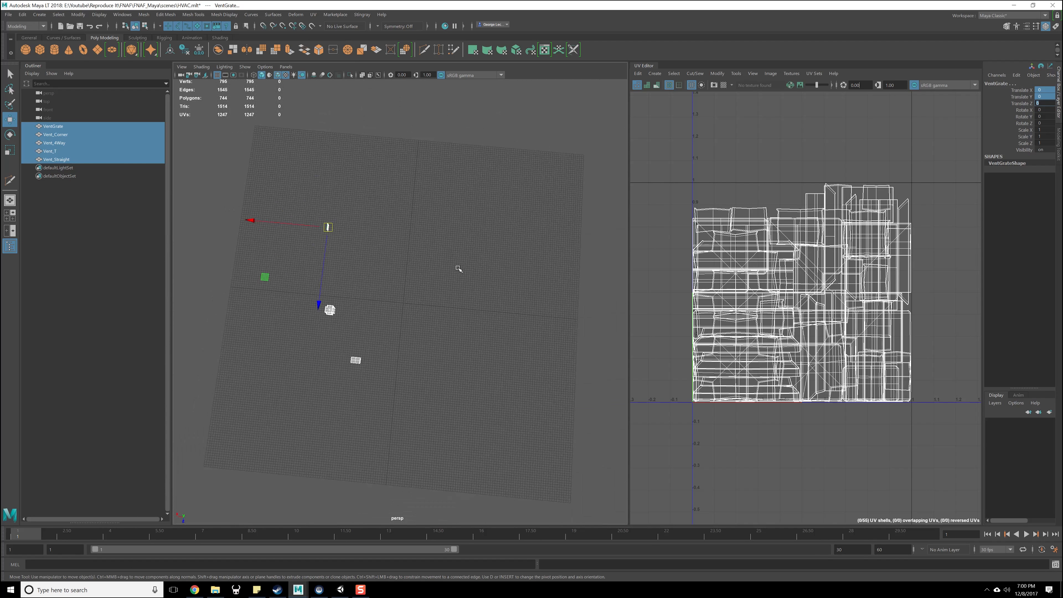
key("ctrl+z")
- Export the selected vent pieces to a file named Vents
left_click(8, 14)
left_click(382, 388)
type("Vents")
key("Return")
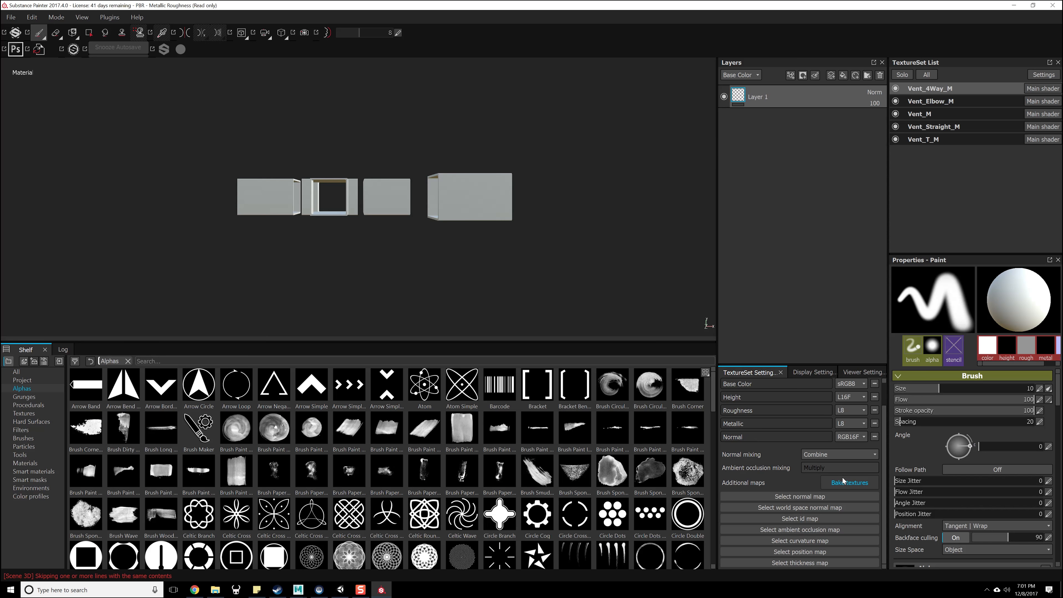
- In Substance Painter, bake the additional mesh maps for all vent texture sets
left_click(849, 482)
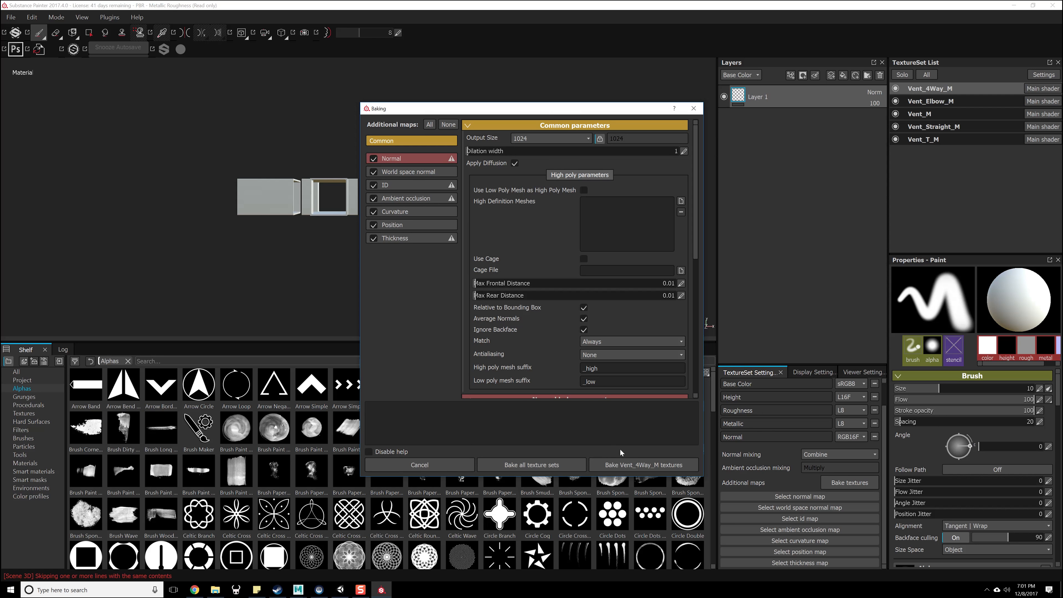
left_click(557, 465)
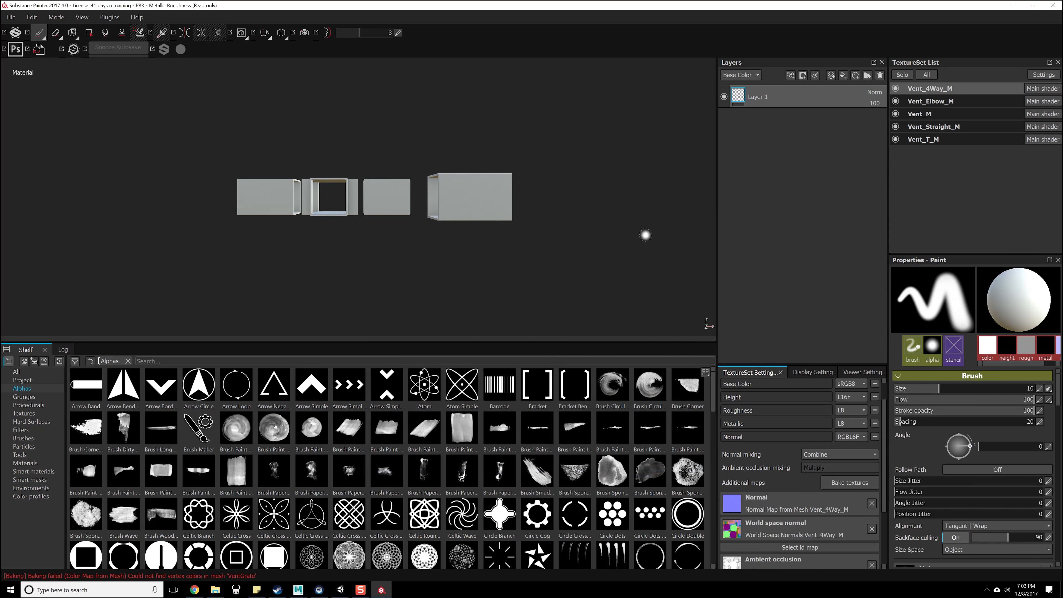
- Turn the vent grate toward the camera, enlarge the shelf and browse its Materials category for a metal material
left_click_drag(645, 235, 377, 247, "alt")
scroll(398, 209, "up", 3)
left_click(25, 463)
left_click_drag(359, 340, 359, 296)
scroll(171, 441, "down", 15)
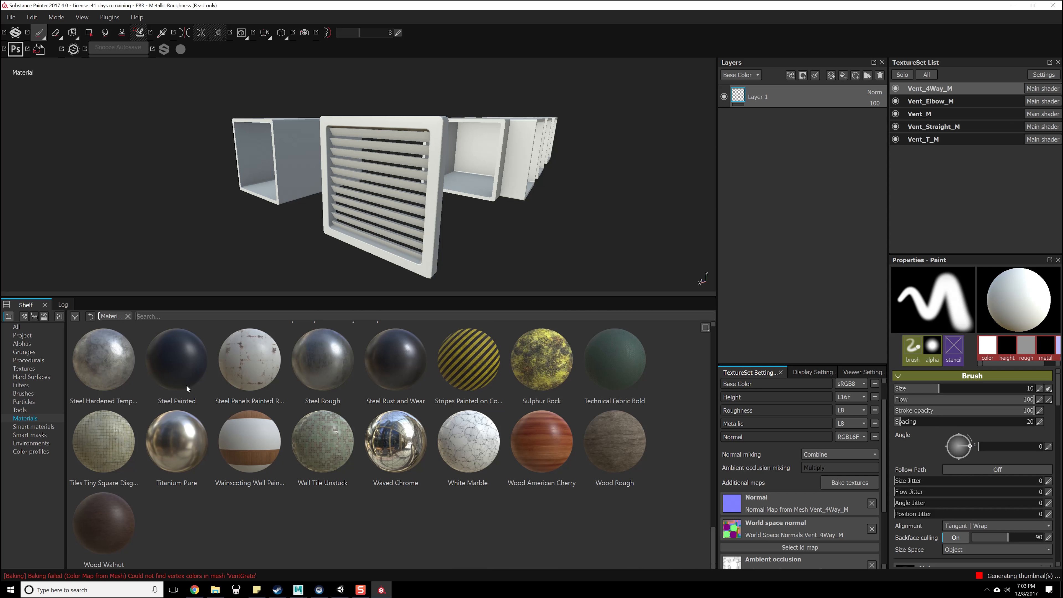